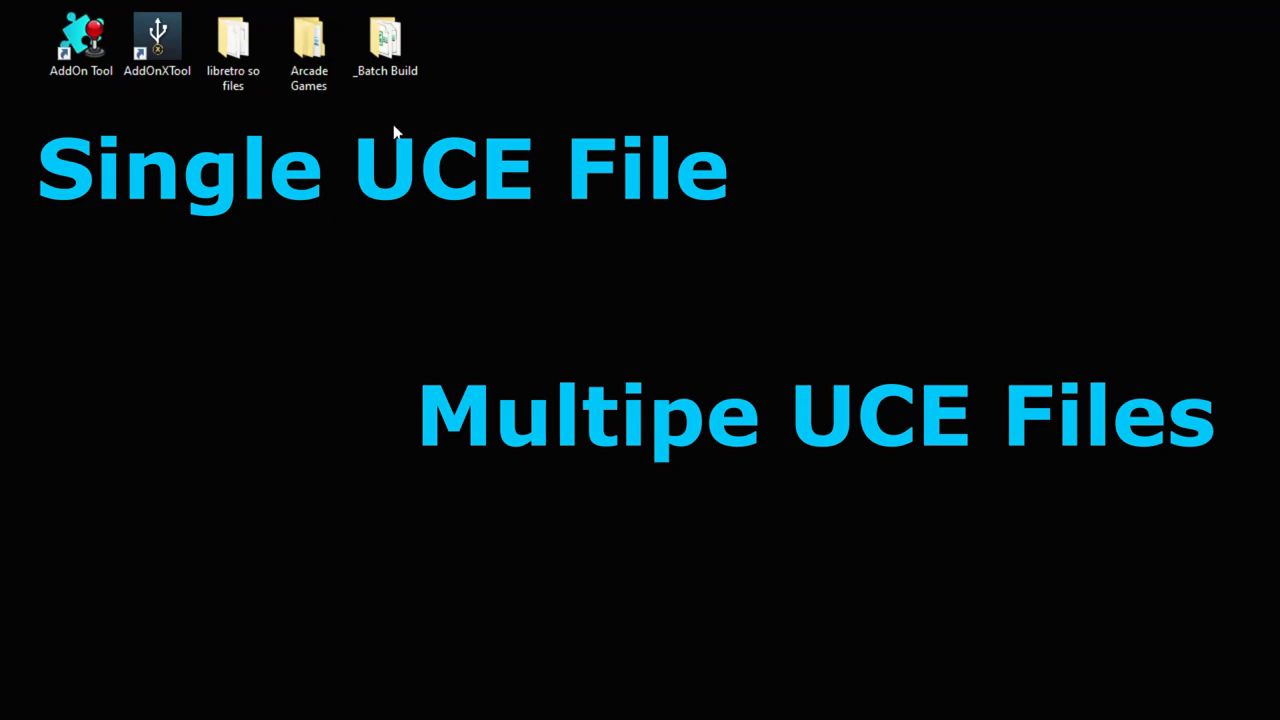
Step: Launch AddOn Tool and set the single package's game title to 1942
double_click(88, 50)
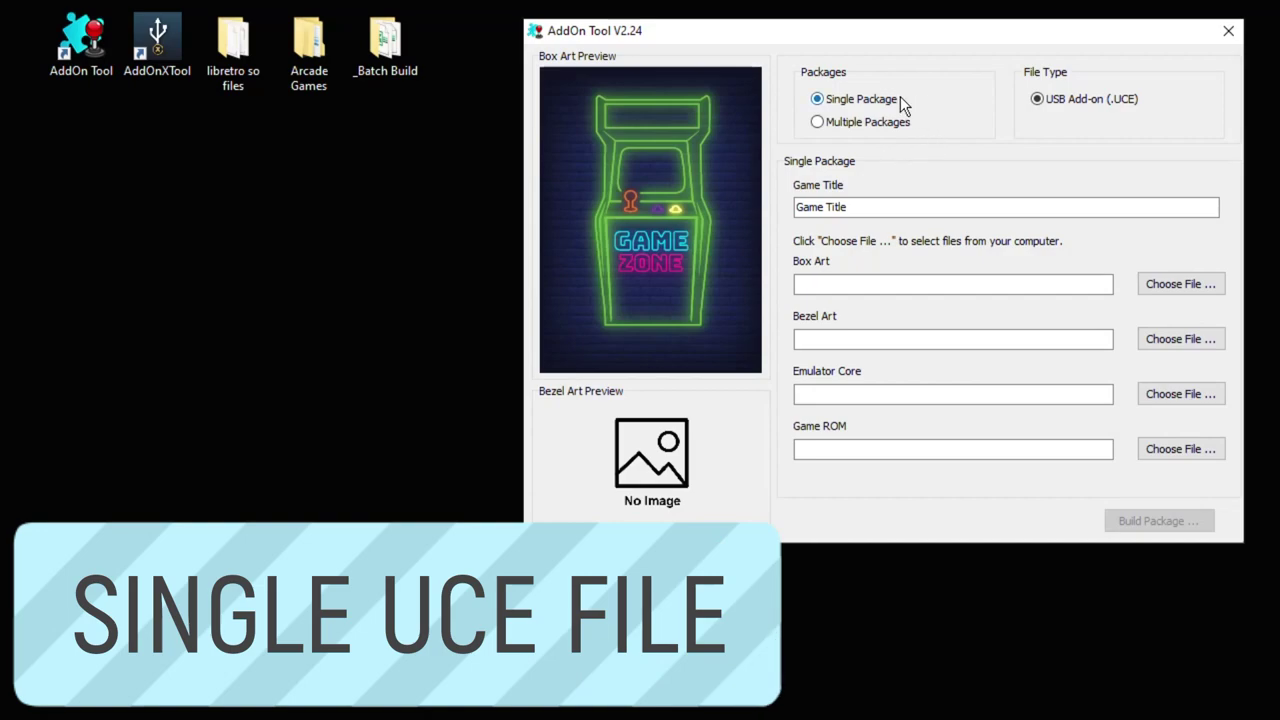
click(872, 207)
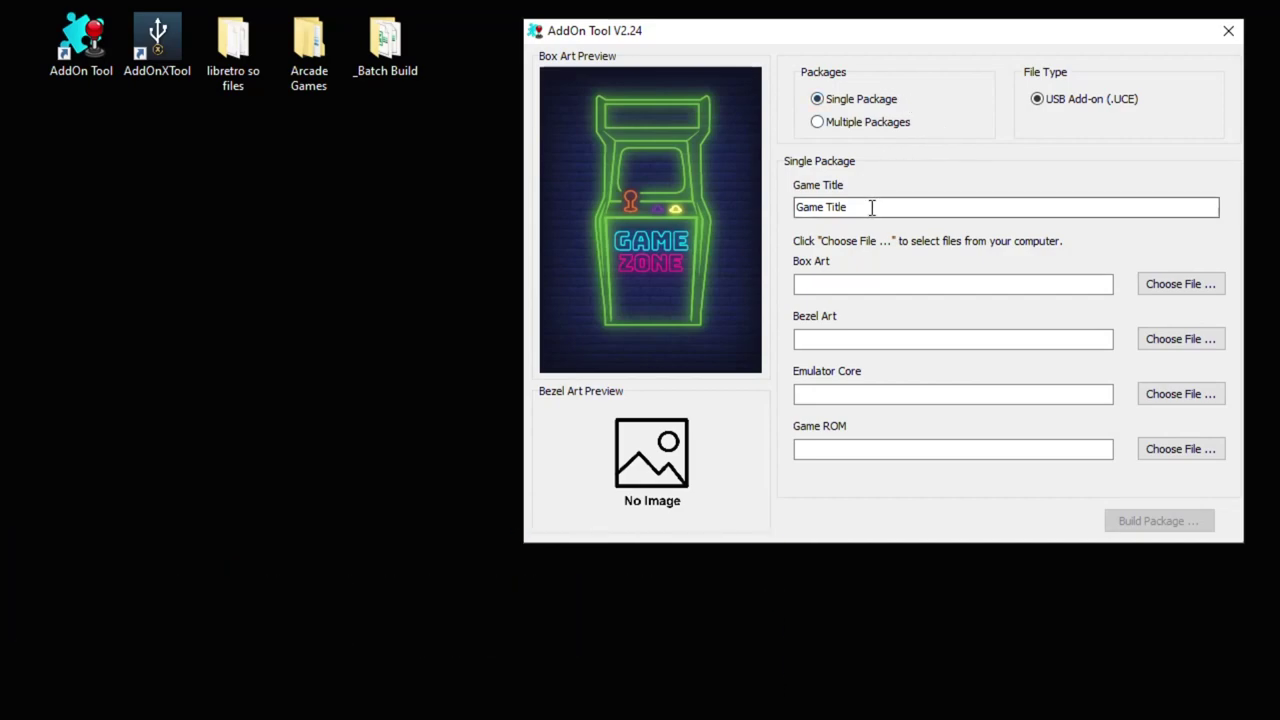
drag(863, 207, 739, 206)
text(1942)
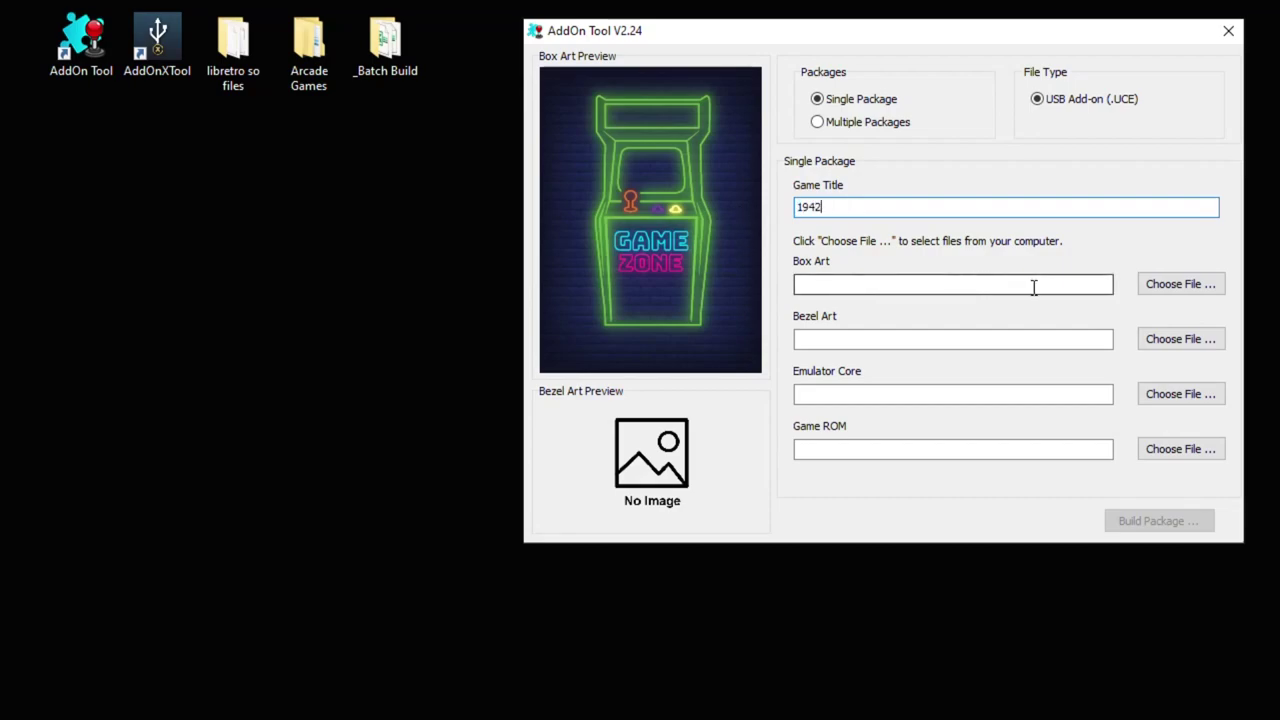
Step: Load 1942.png from the cover folder as the package's box art
click(1181, 285)
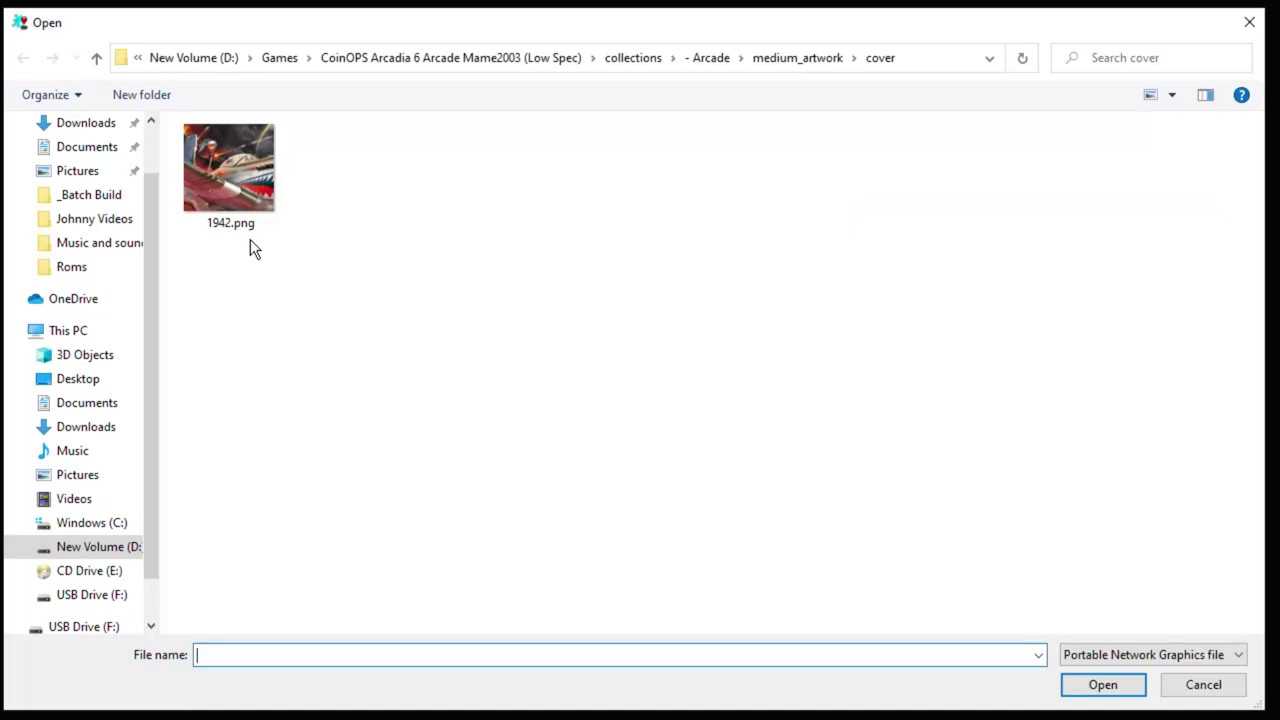
click(240, 215)
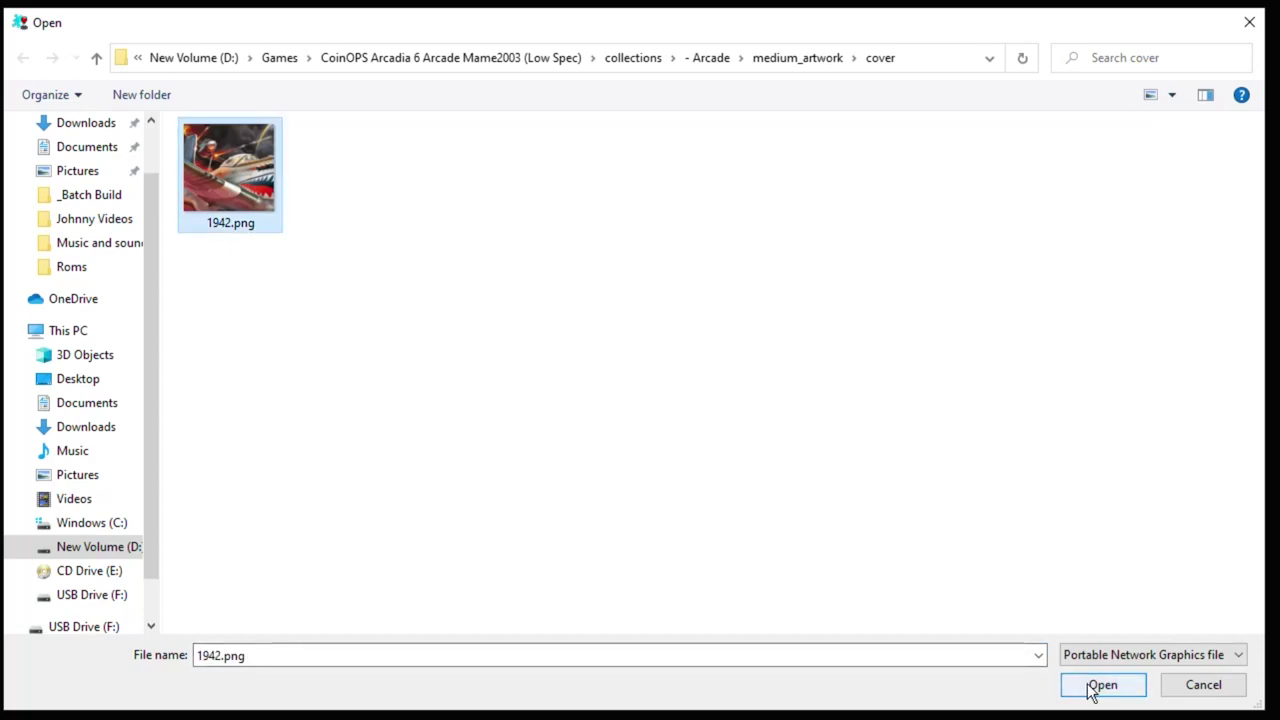
click(1101, 687)
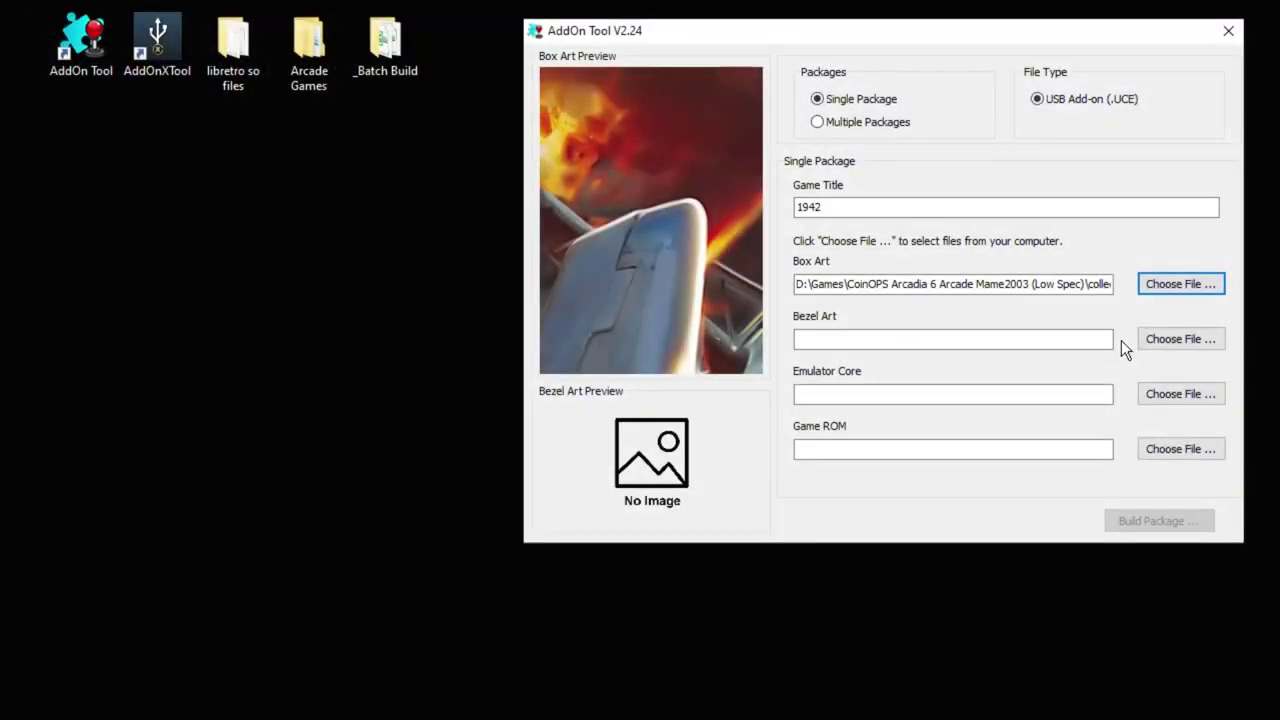
Step: Load 1942.png from Arcade Bezels as the bezel art and mame2003_libretro.so as the emulator core
click(1191, 338)
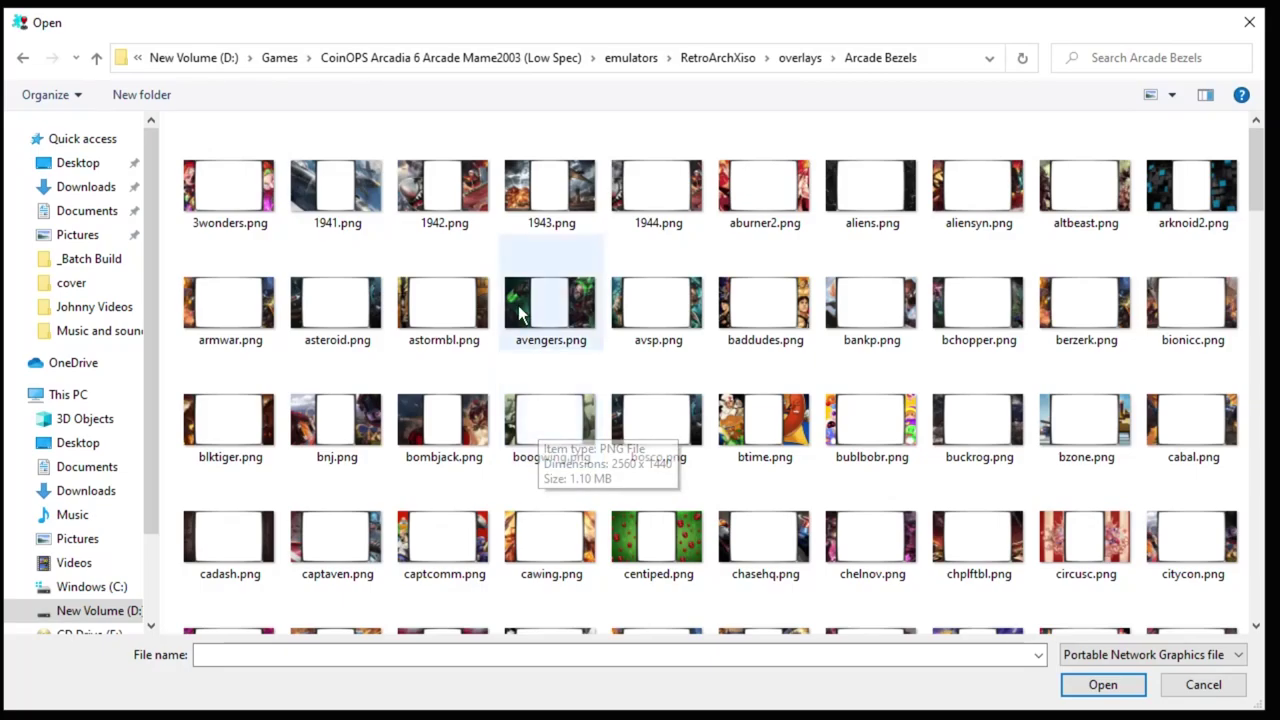
double_click(450, 200)
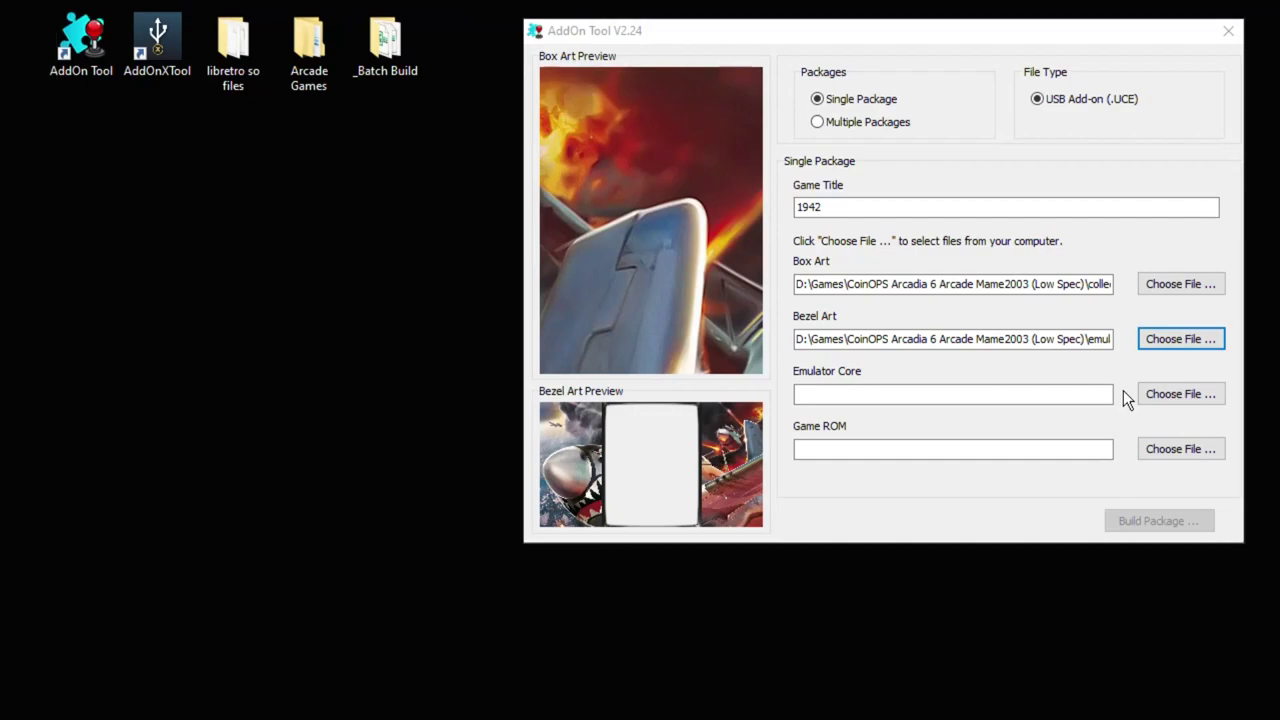
click(1177, 394)
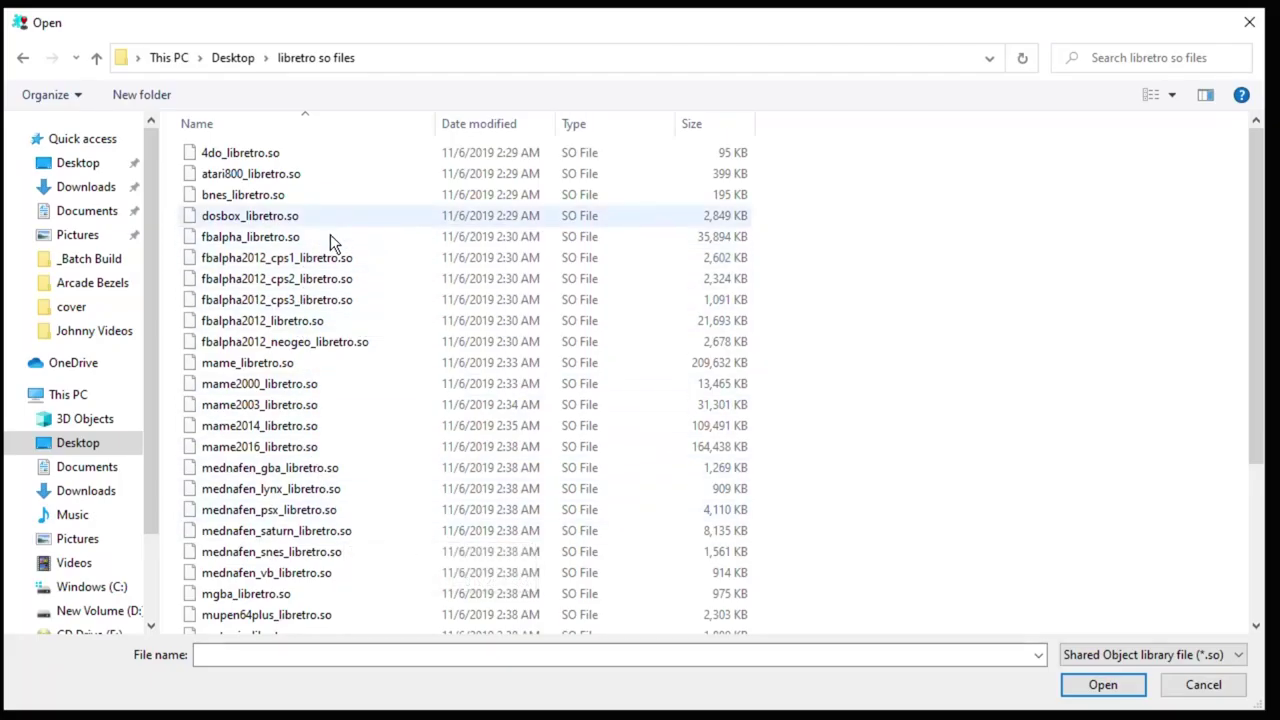
double_click(279, 404)
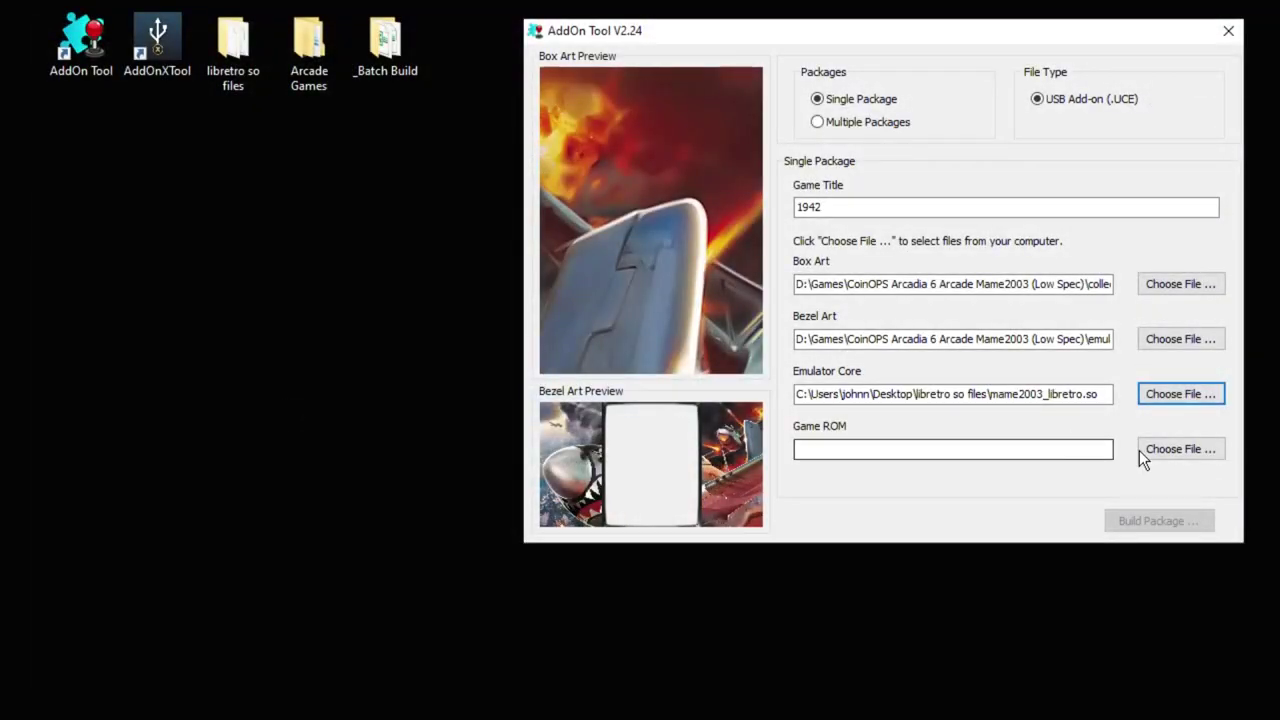
Step: Show files of any type in the Arcade Games folder and load 1942.zip as the game ROM
click(1191, 448)
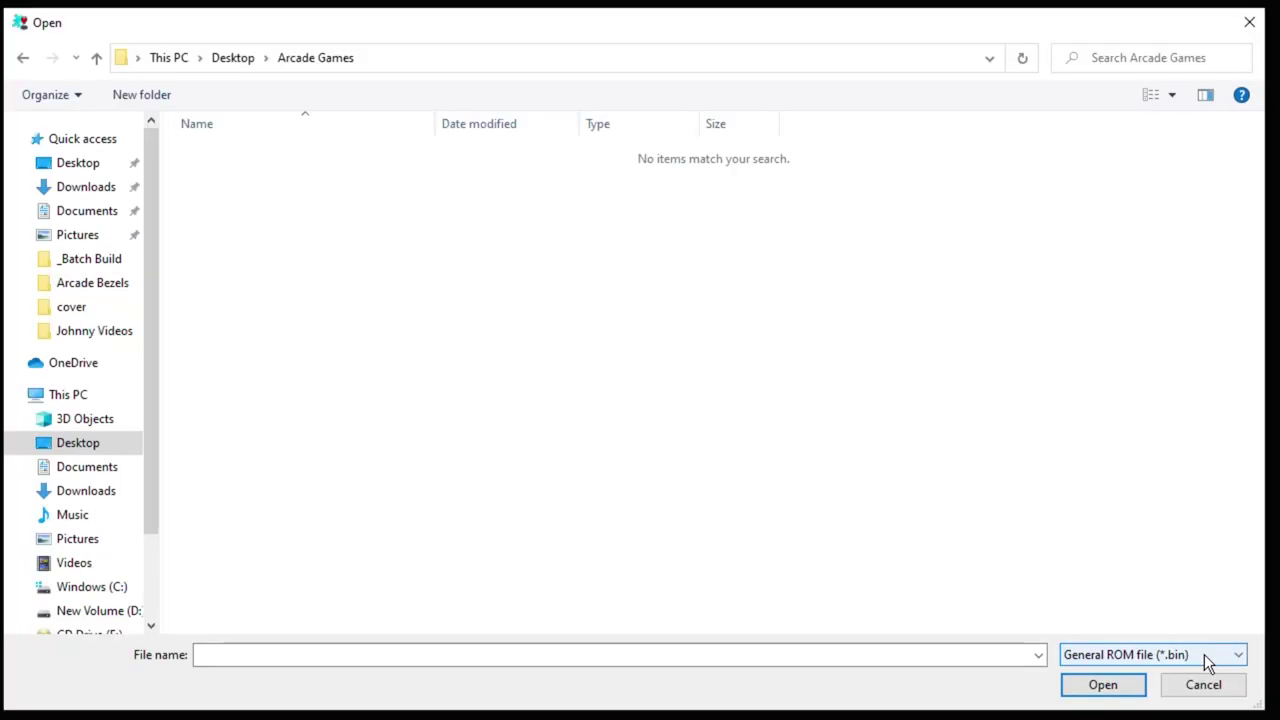
click(1204, 654)
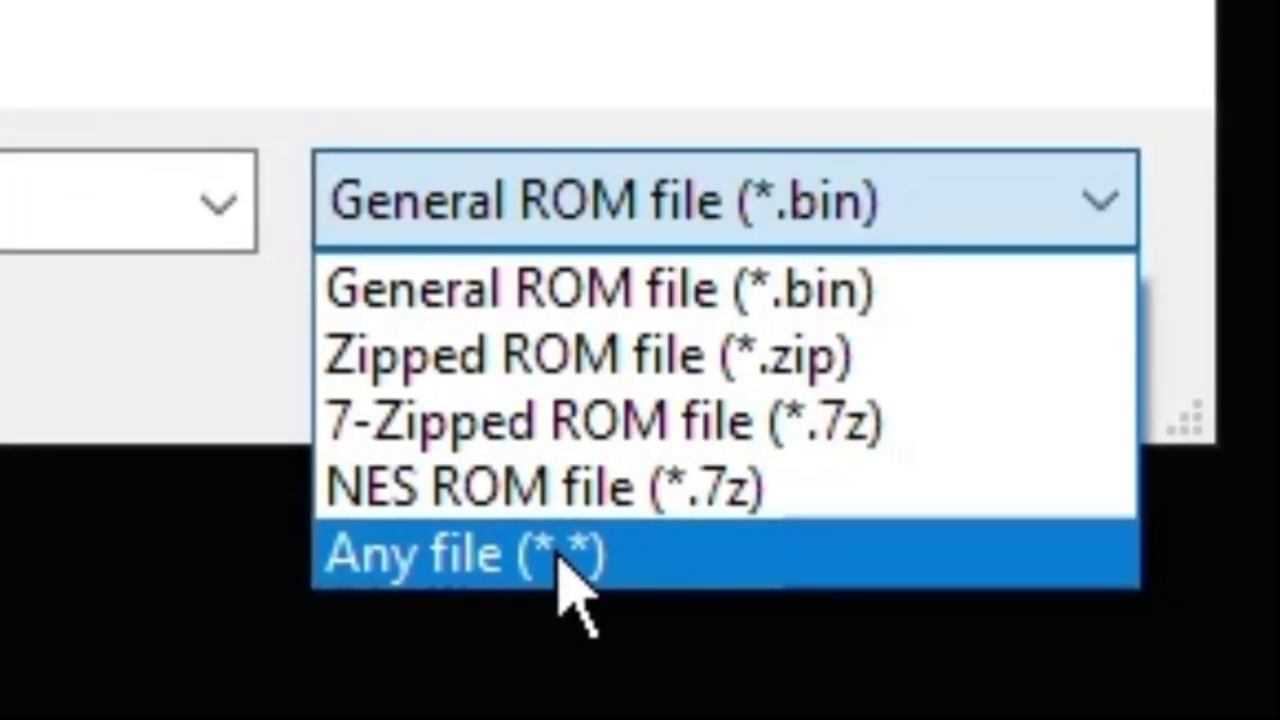
click(562, 565)
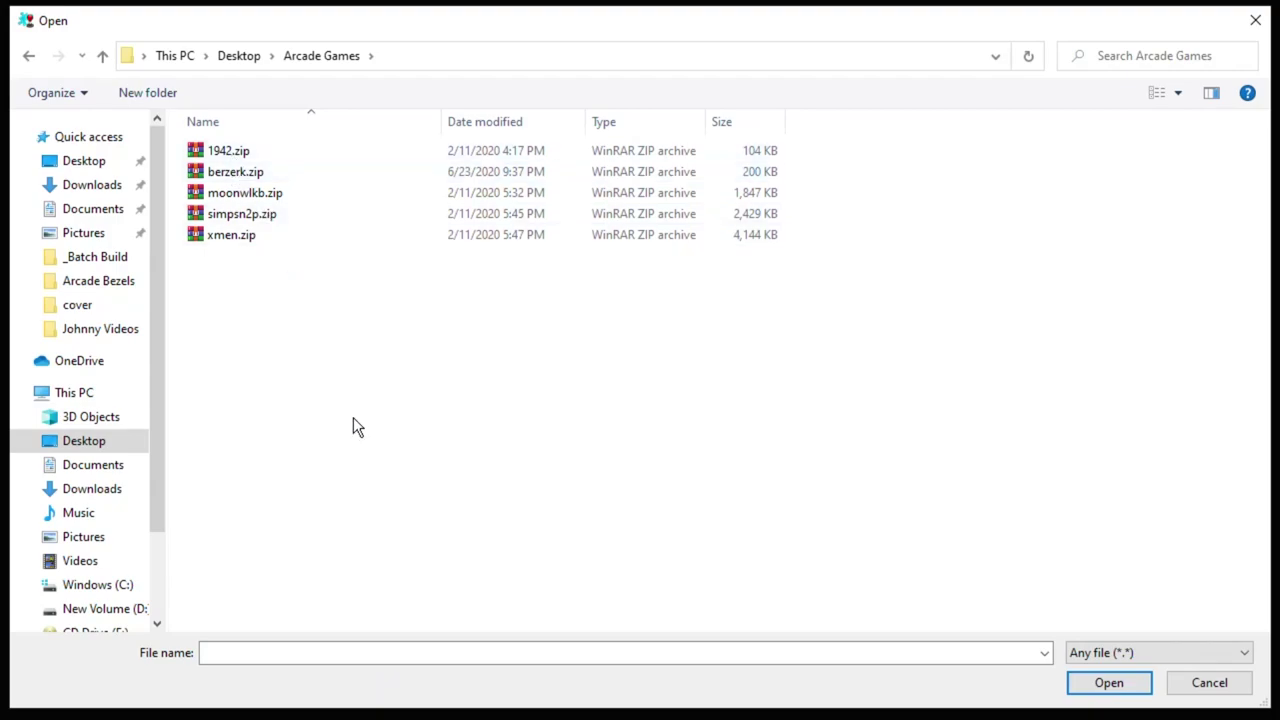
key(Down)
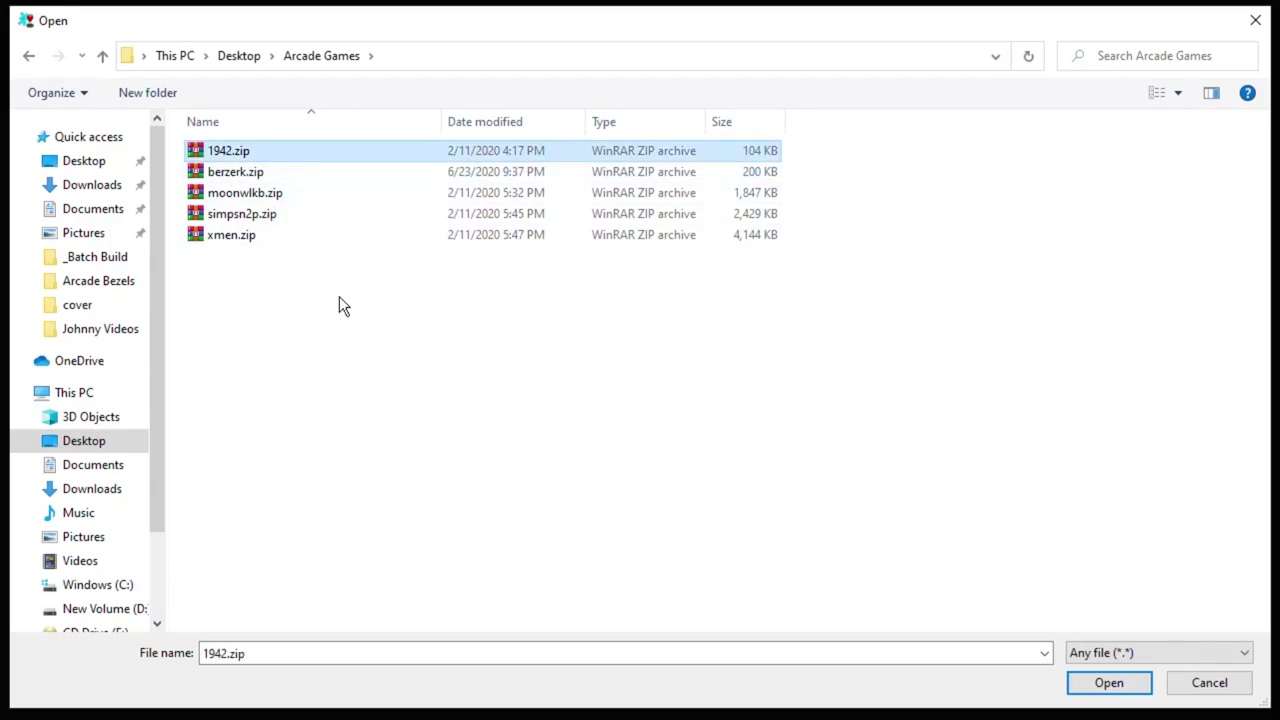
click(249, 337)
click(229, 150)
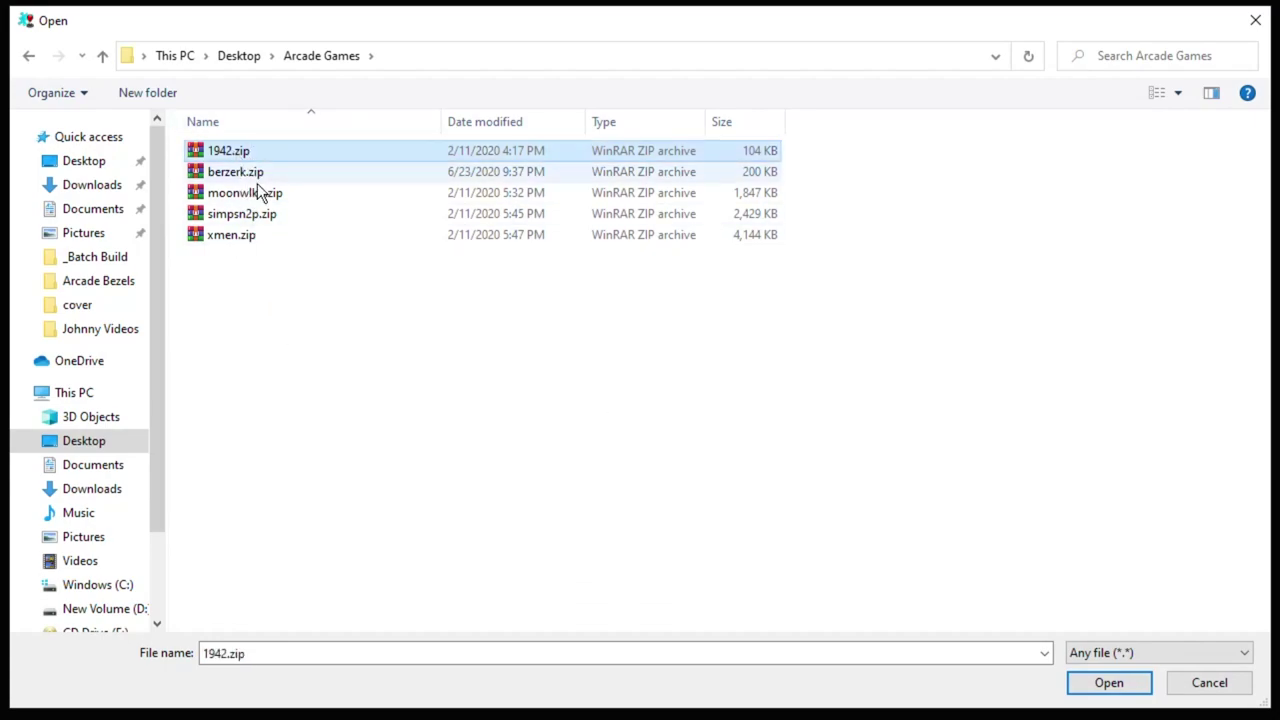
click(1112, 686)
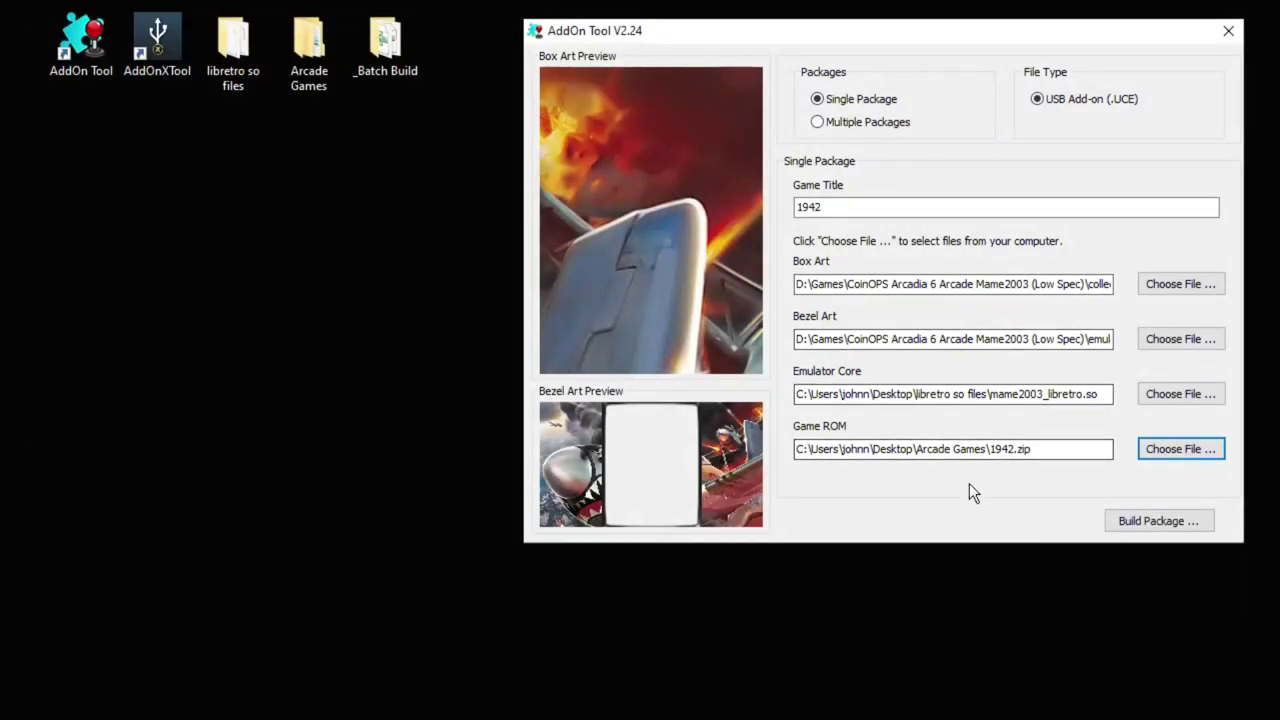
Step: Build the package and save it as AddOn_1942.UCE in the Arcade Games folder on the desktop
click(1144, 520)
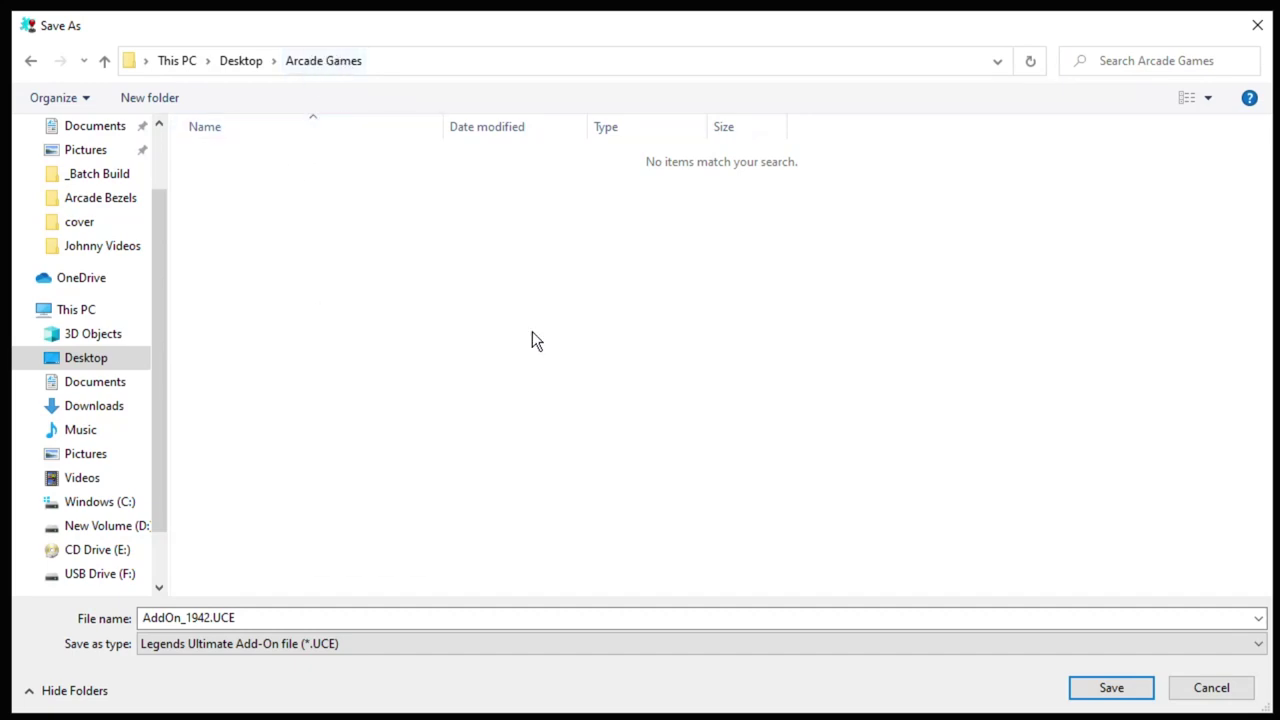
click(1117, 688)
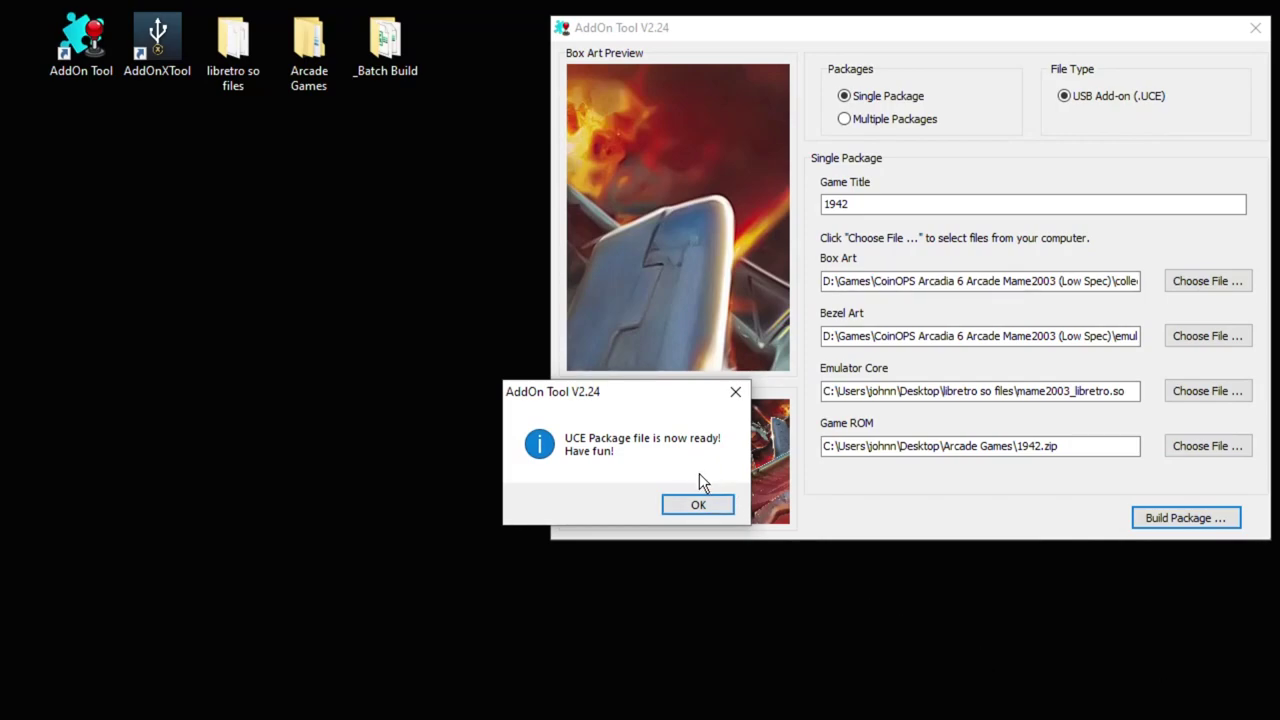
click(698, 504)
Step: Copy AddOn_1942.UCE from the desktop's Arcade Games folder to the root of USB Drive (F:)
double_click(309, 73)
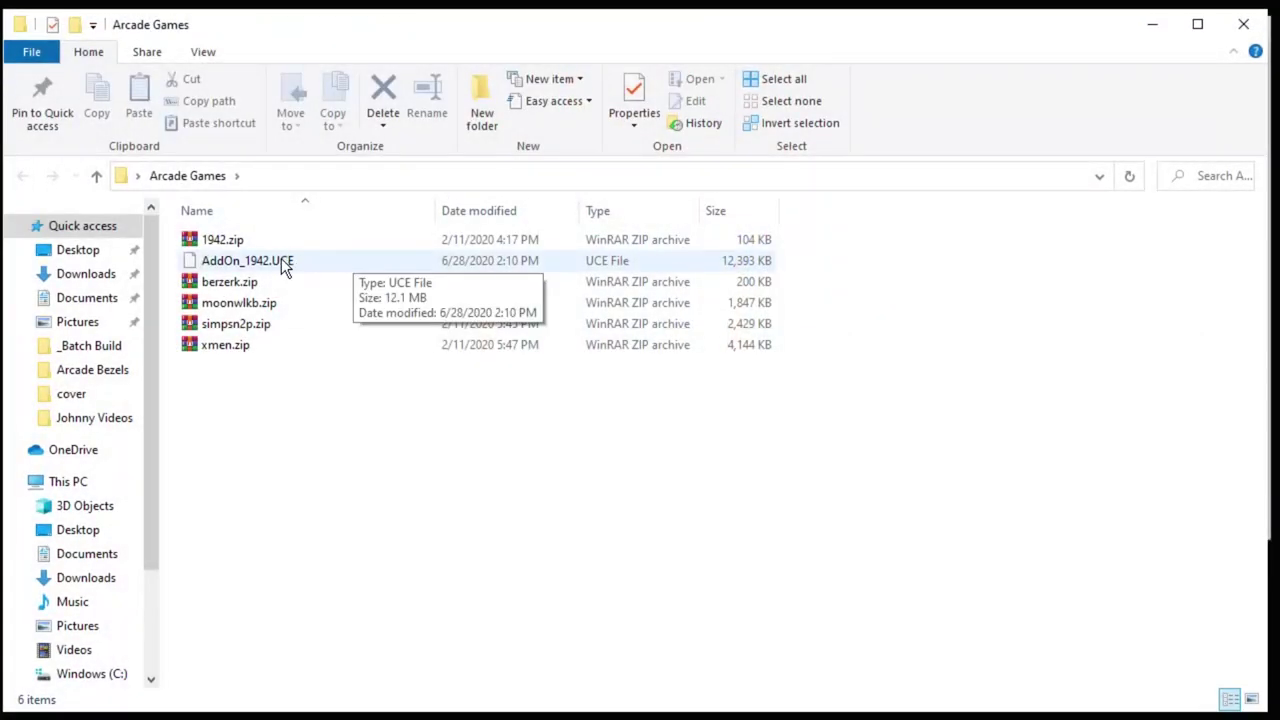
right_click(284, 265)
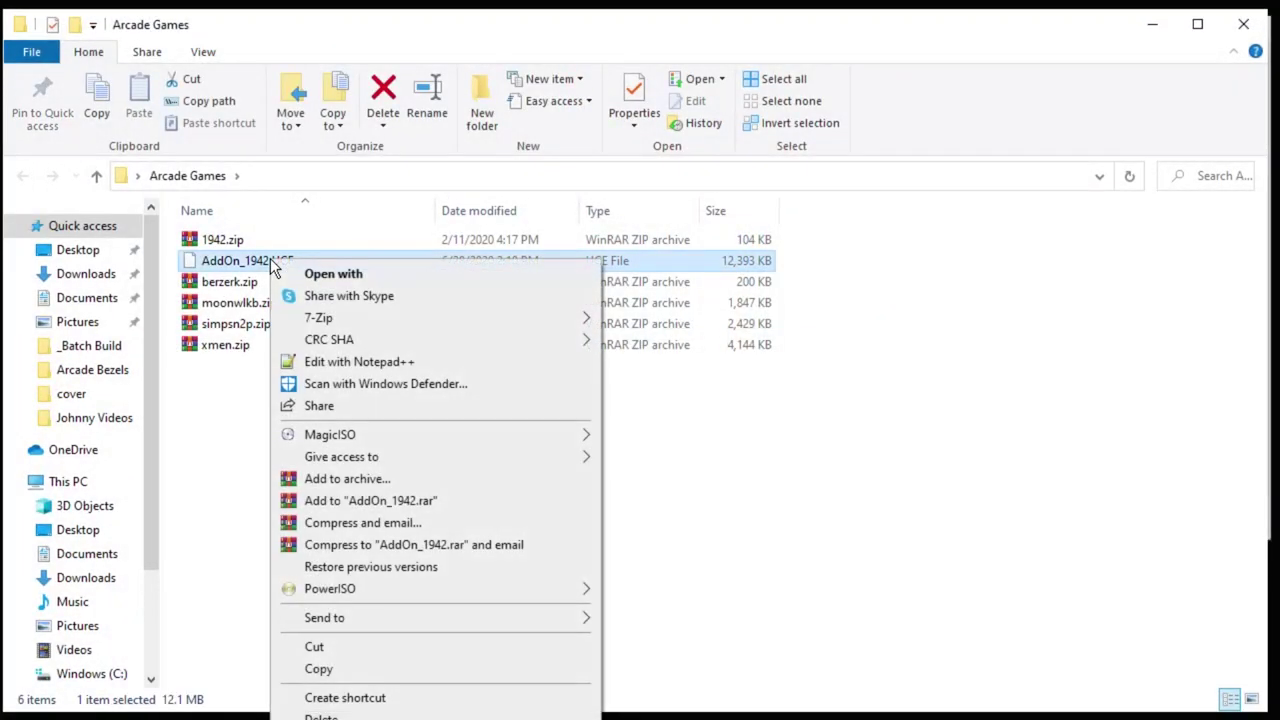
click(362, 667)
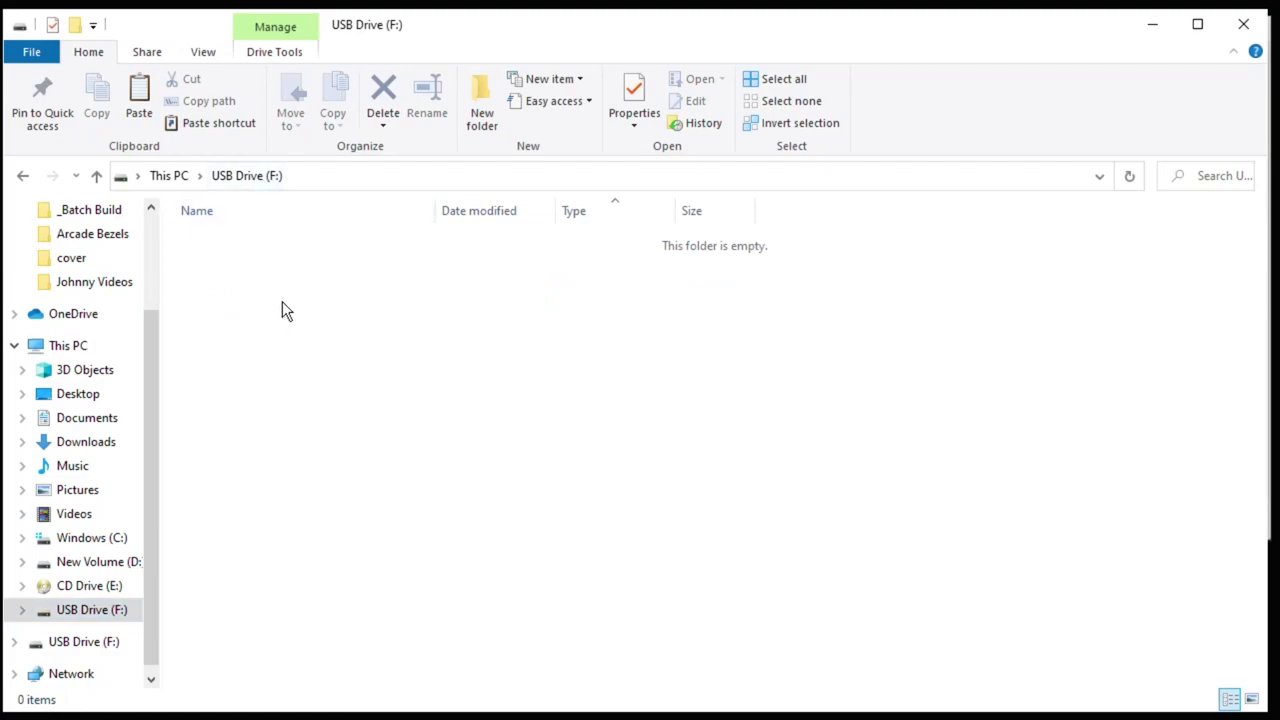
right_click(282, 301)
click(386, 442)
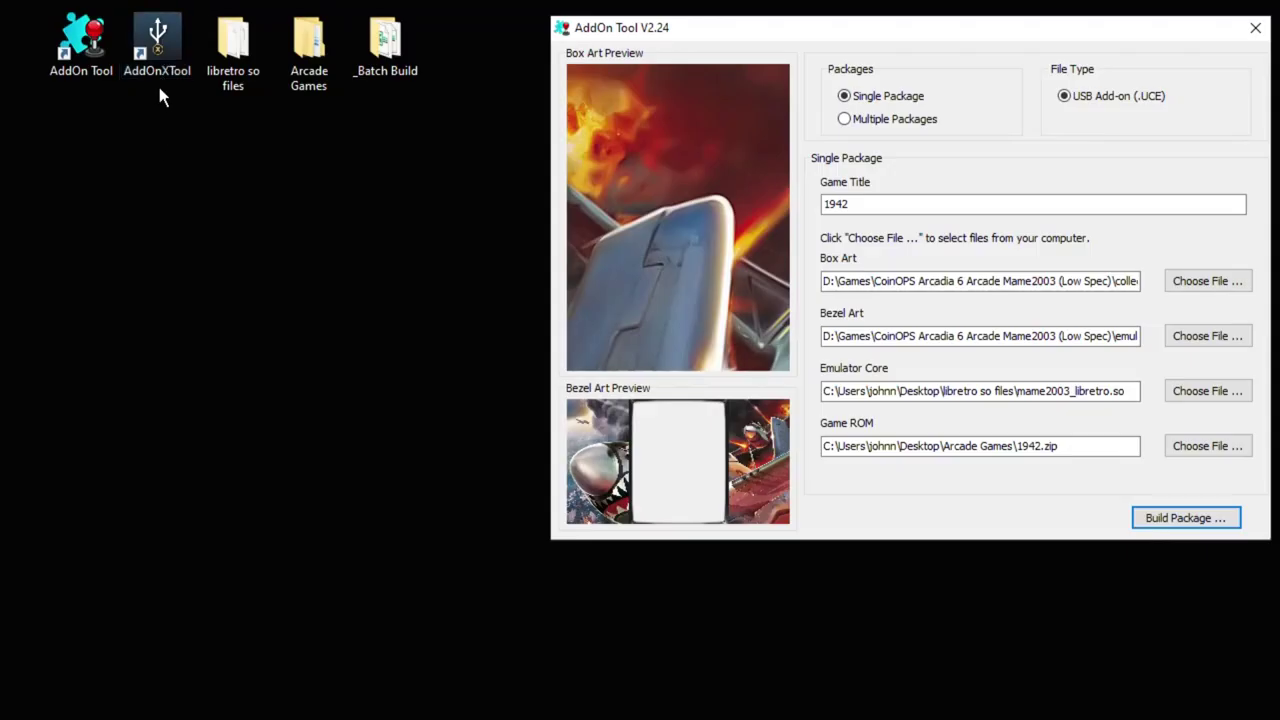
Step: Launch AddOnX Tool, set USB Drive (F:) as the input folder and run the build
click(153, 56)
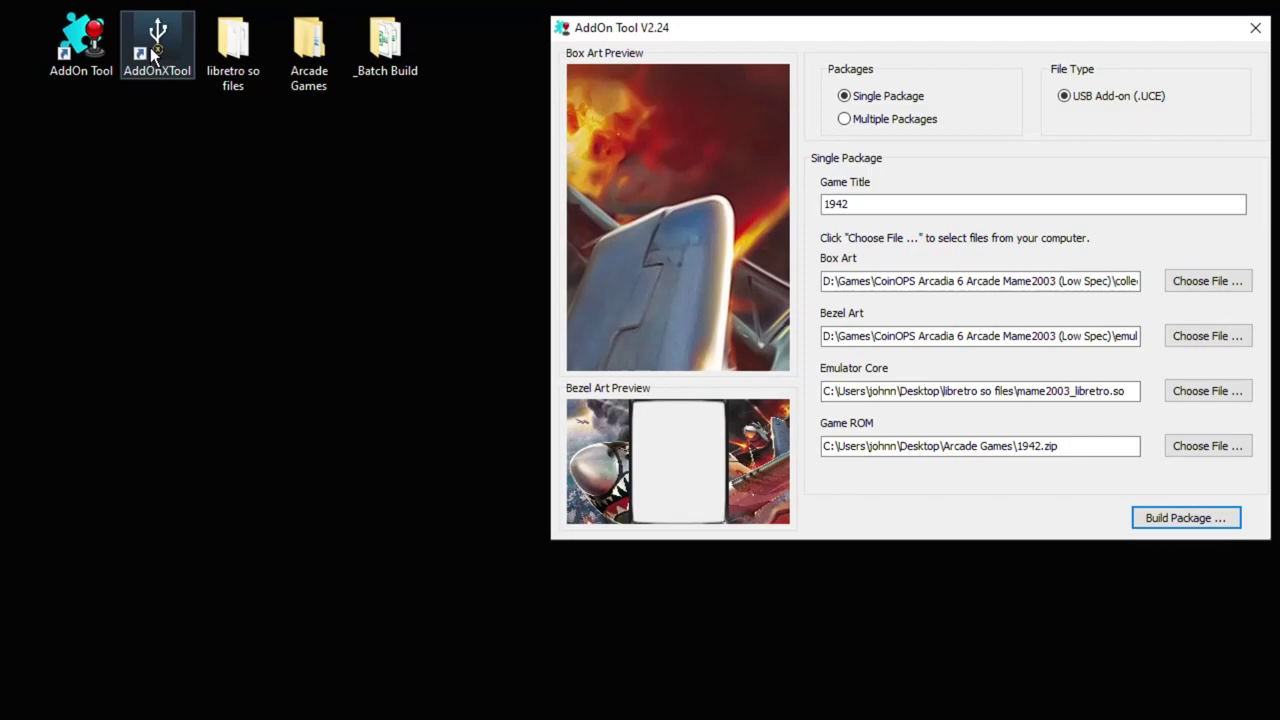
double_click(153, 56)
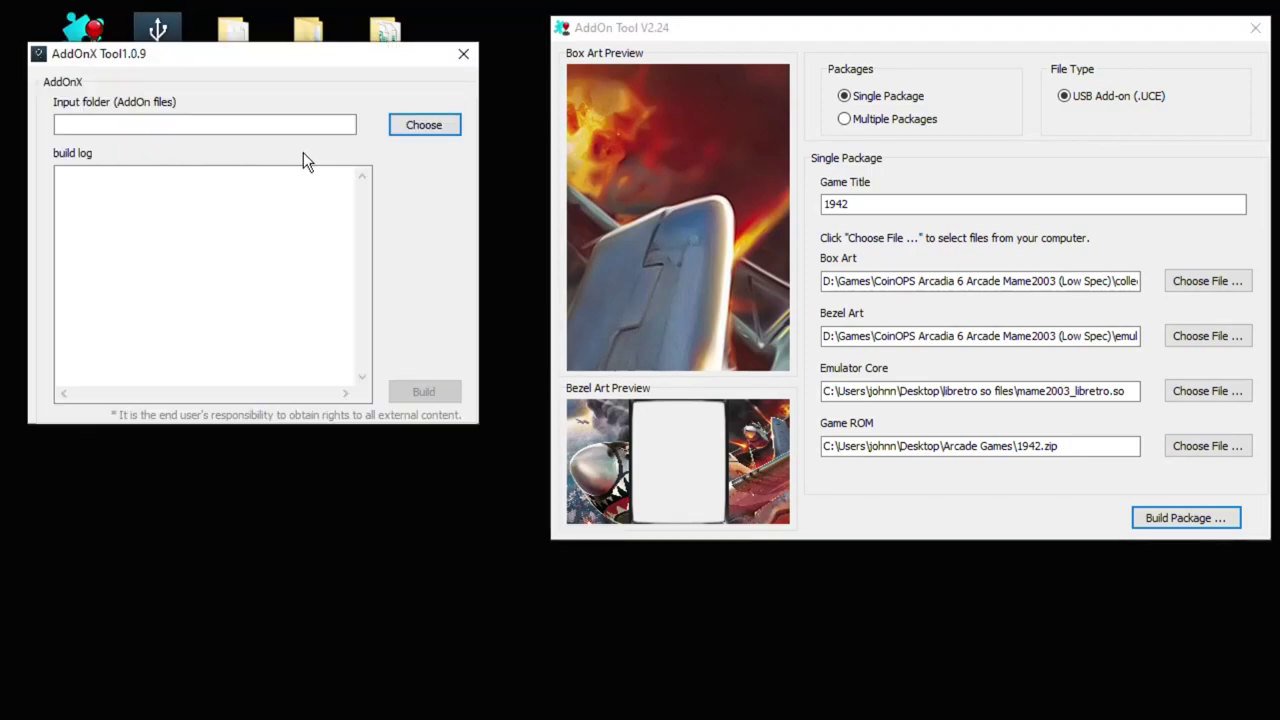
click(426, 126)
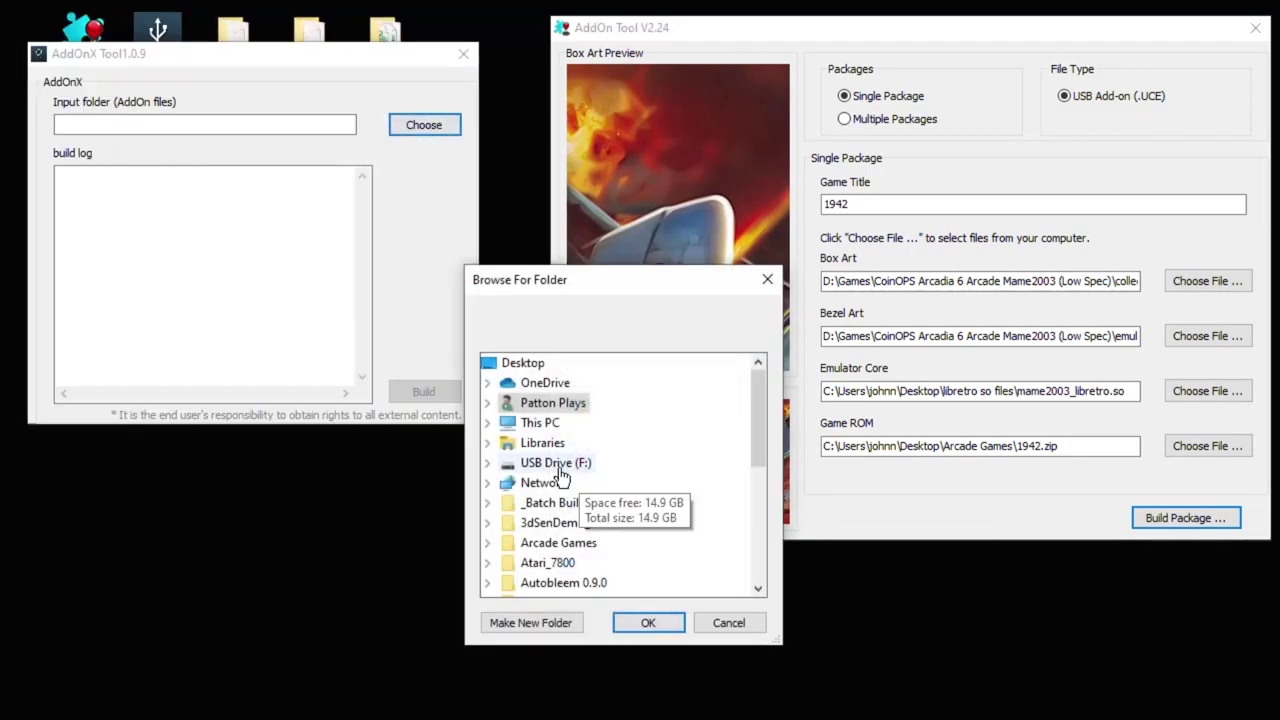
click(558, 466)
click(663, 621)
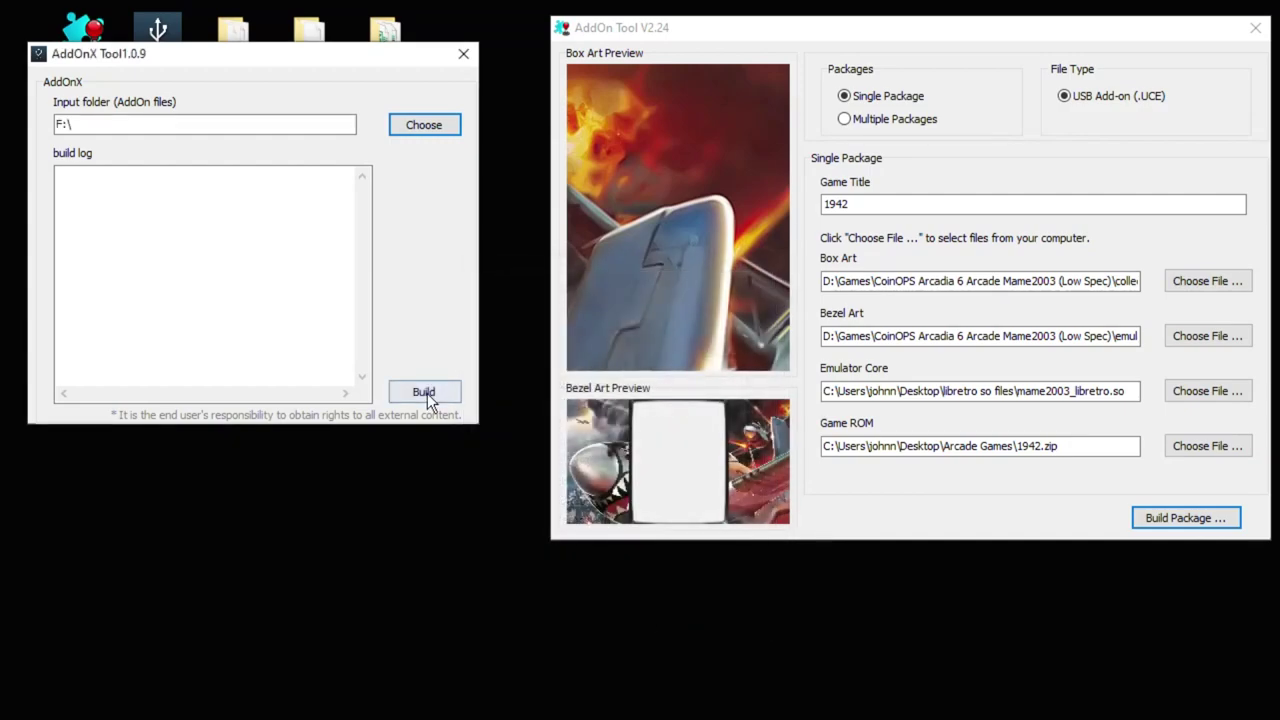
click(424, 392)
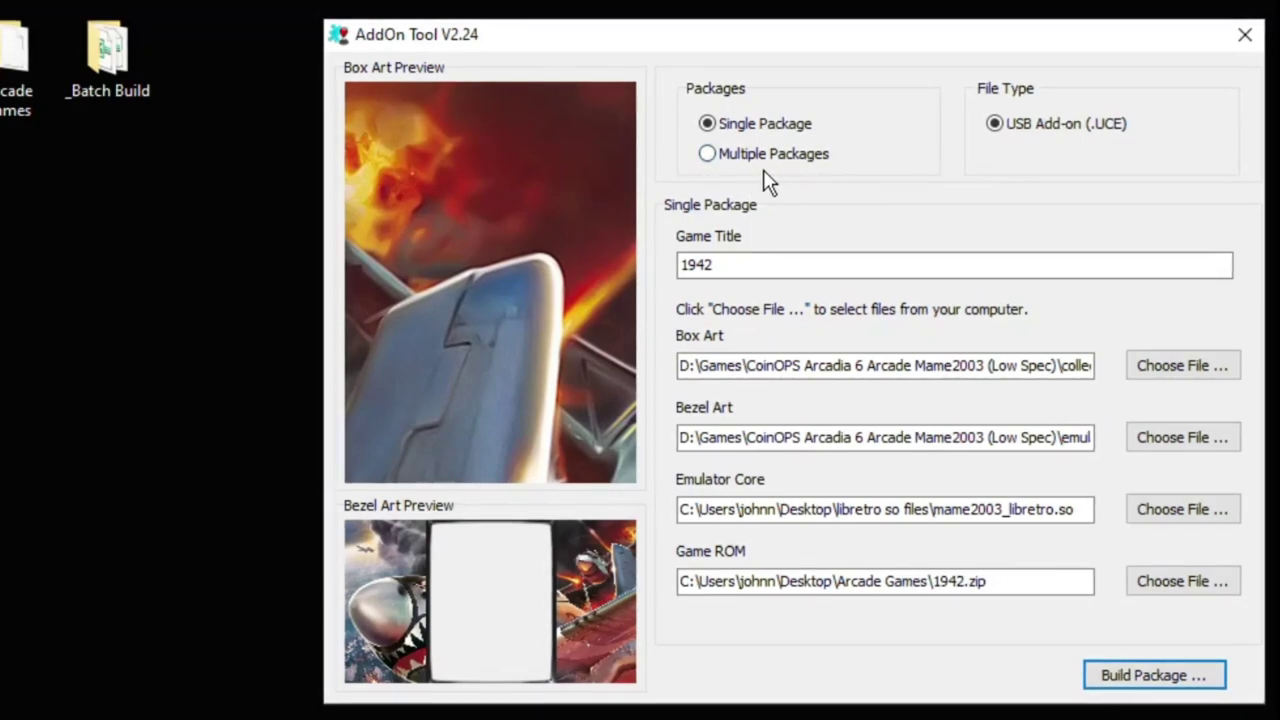
Step: Switch AddOn Tool from single to multiple packages
click(707, 155)
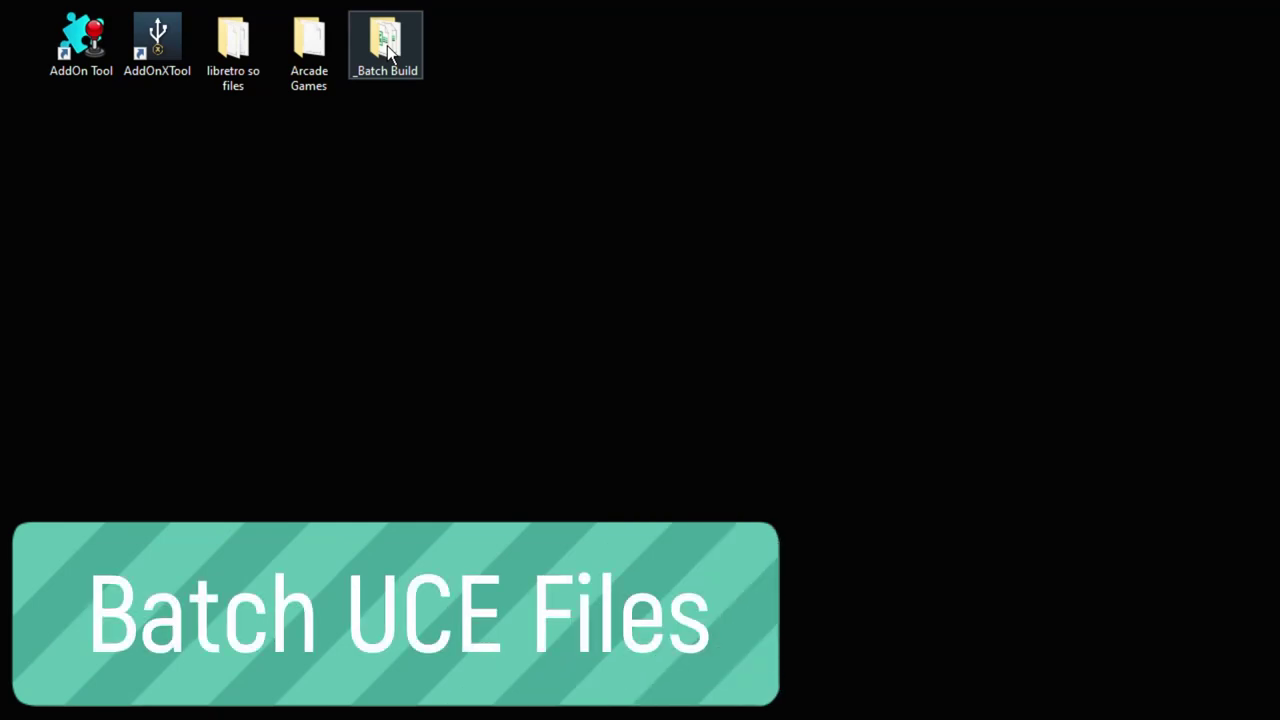
Step: Examine the contents of the BezelArt, Emulator, Packages and Roms folders inside the desktop's _Batch Build folder
double_click(387, 45)
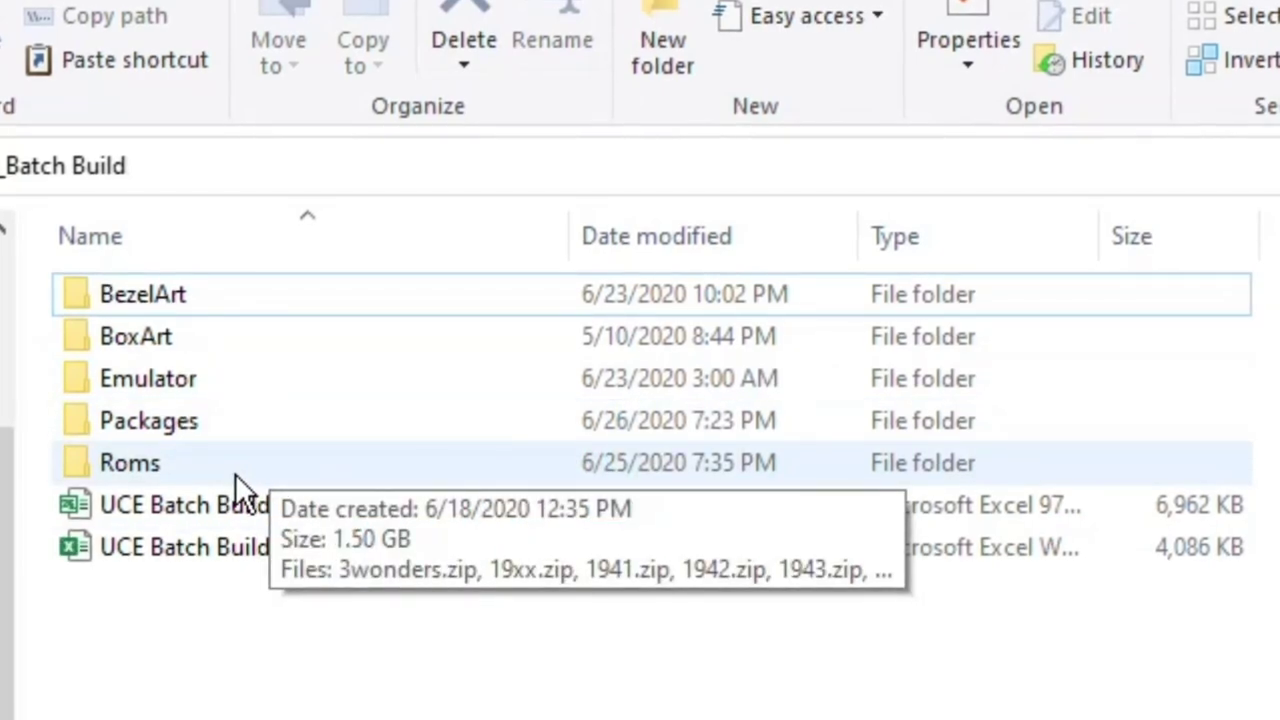
click(203, 303)
double_click(258, 240)
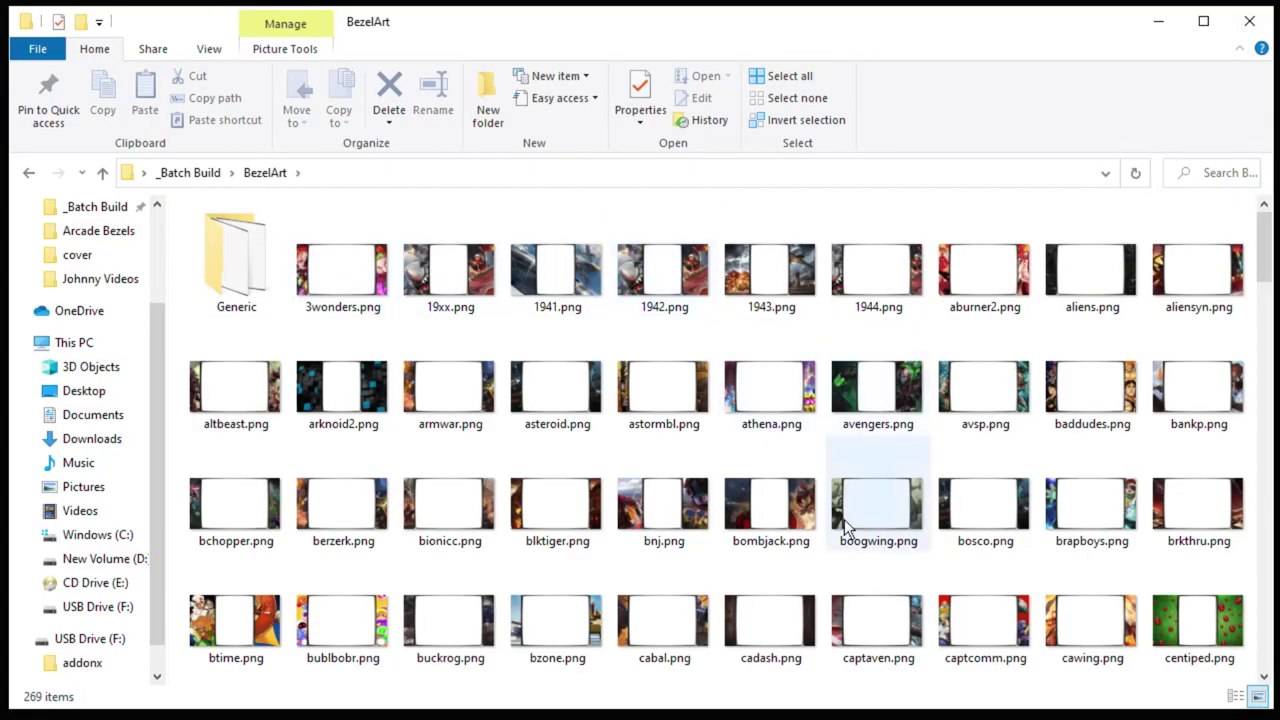
mouse_move(642, 203)
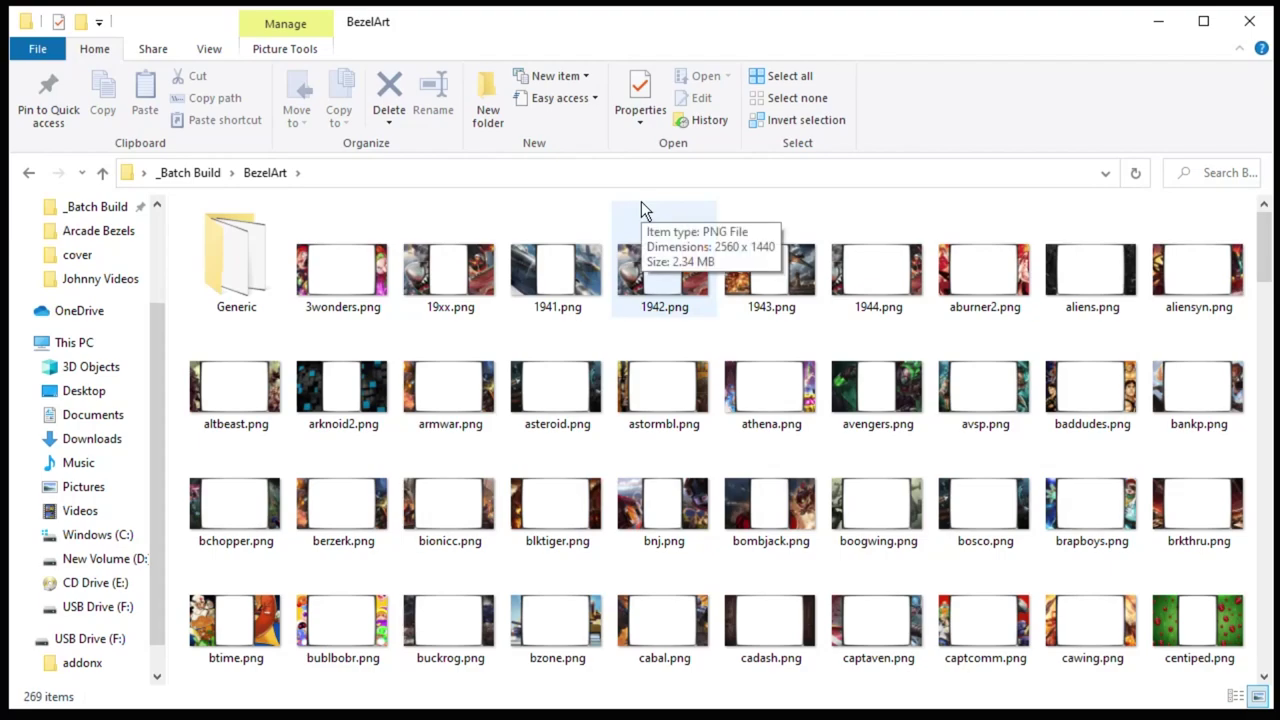
key(alt+Left)
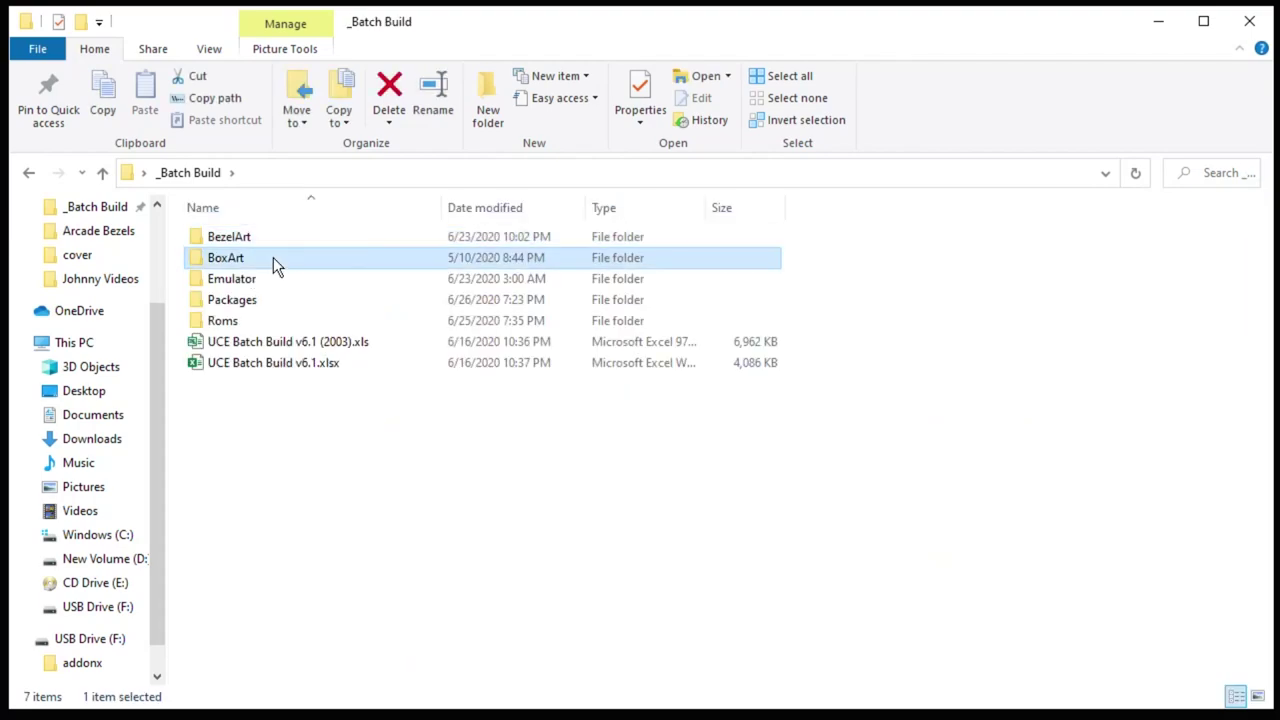
double_click(249, 279)
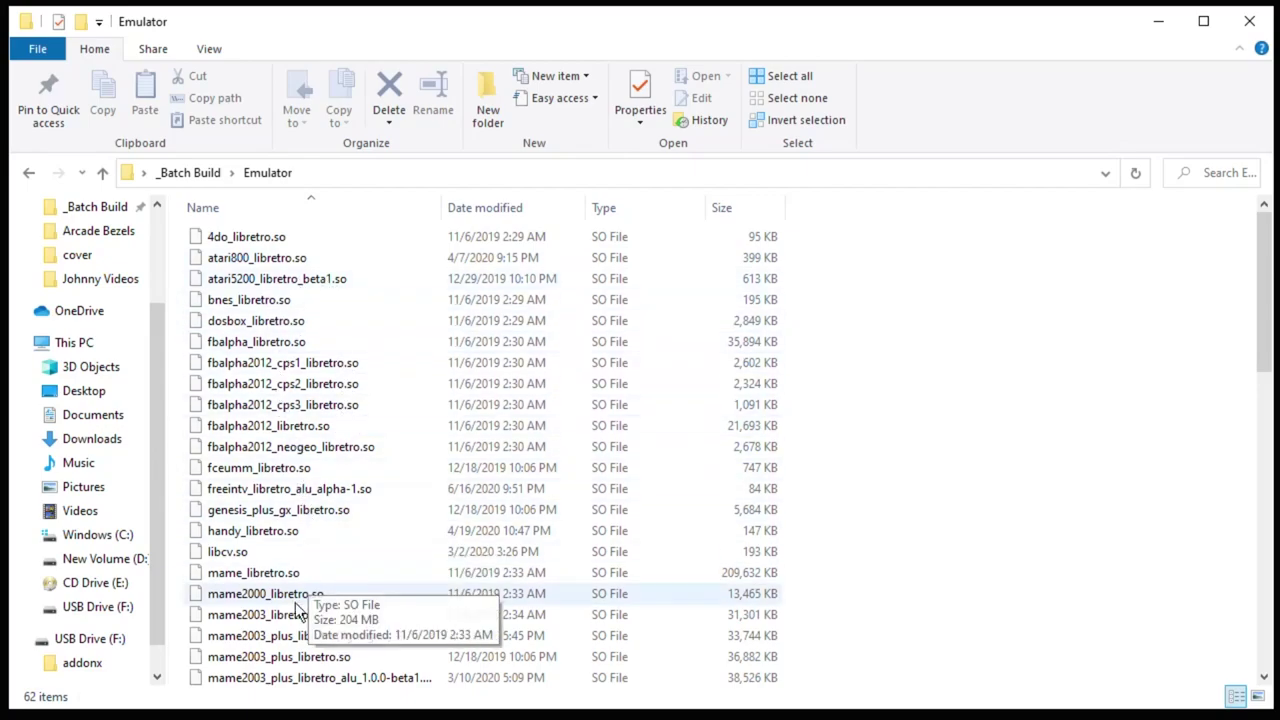
key(alt+Left)
double_click(264, 300)
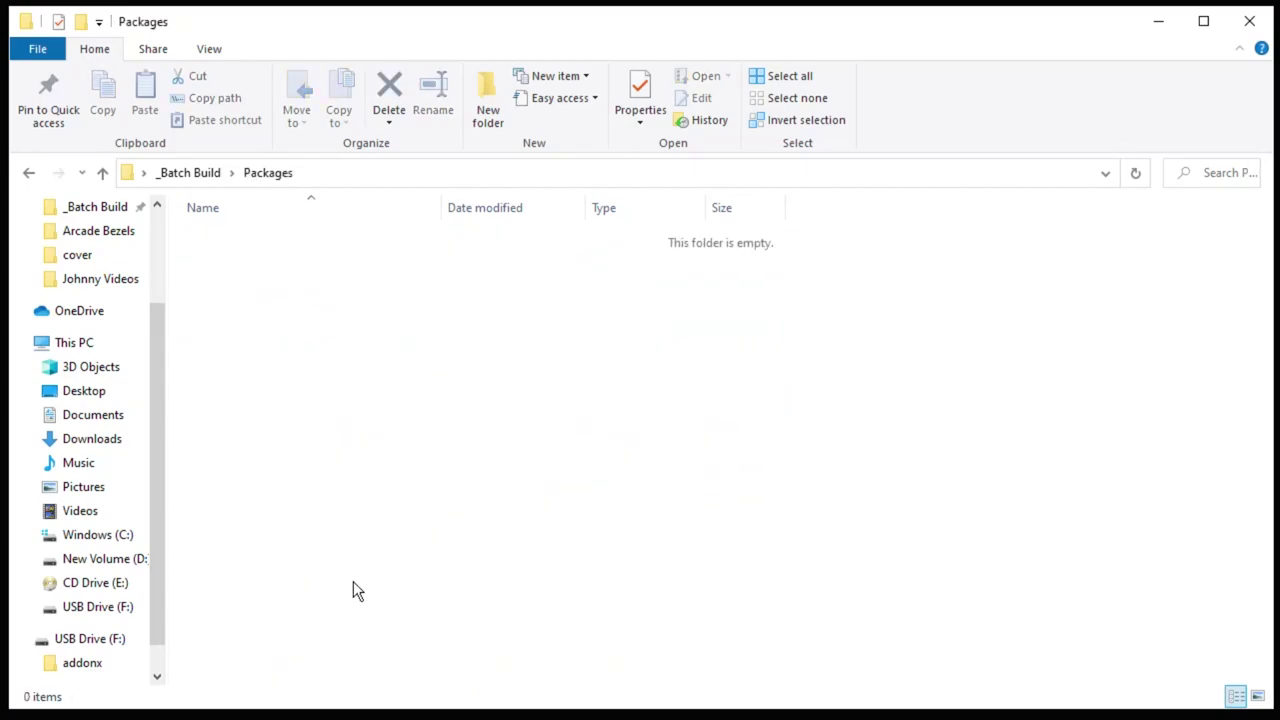
key(alt+Left)
double_click(242, 322)
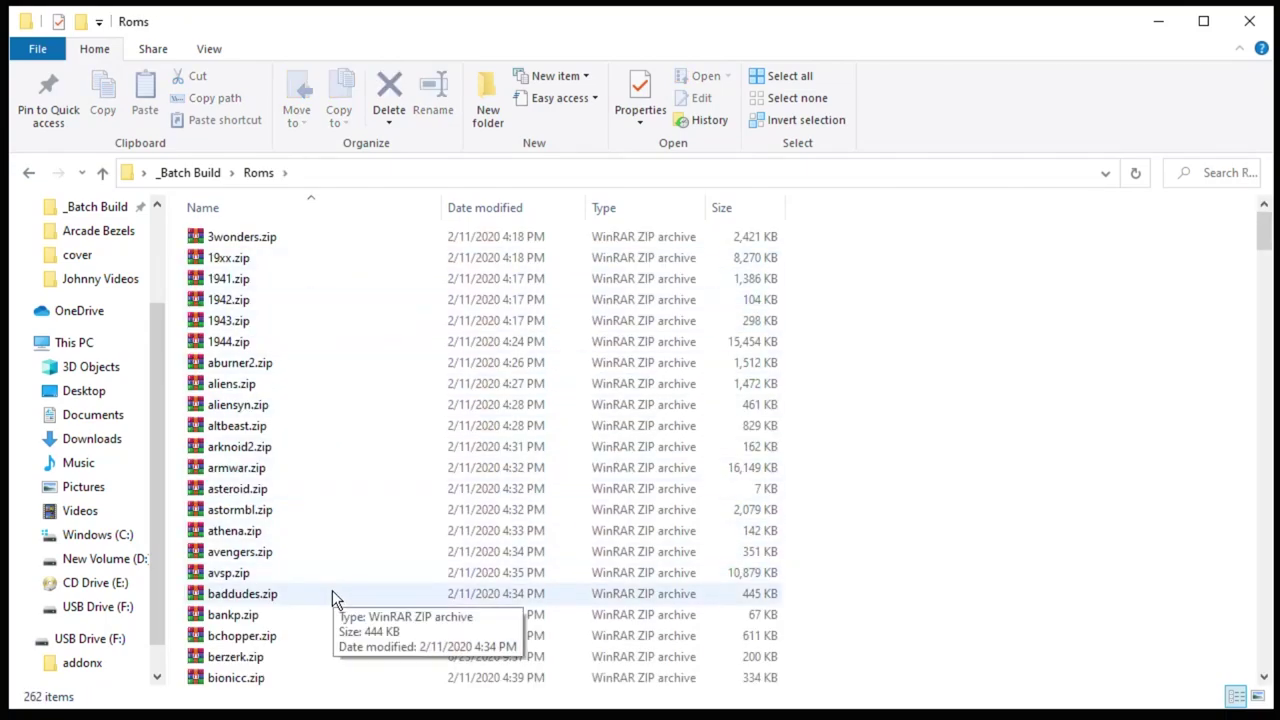
Step: Open UCE Batch Build v6.1 (2003).xls from the _Batch Build folder and read through its "How To" guide
key(alt+Left)
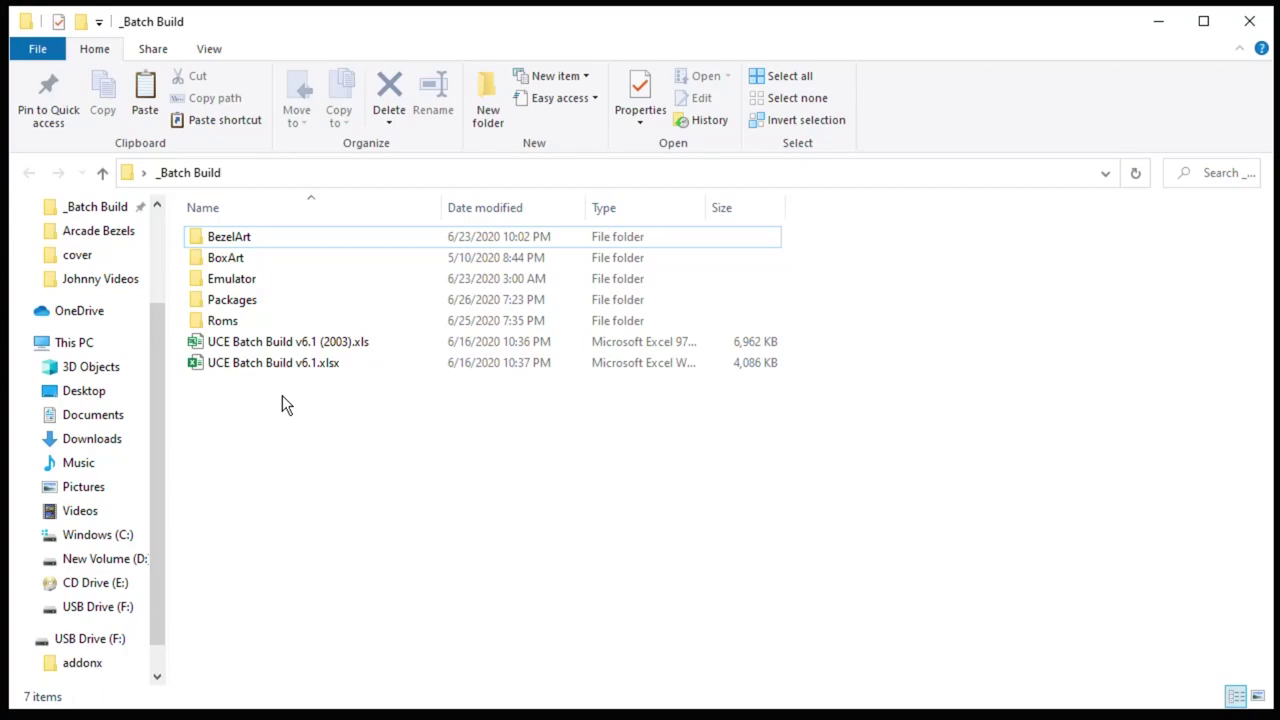
double_click(322, 343)
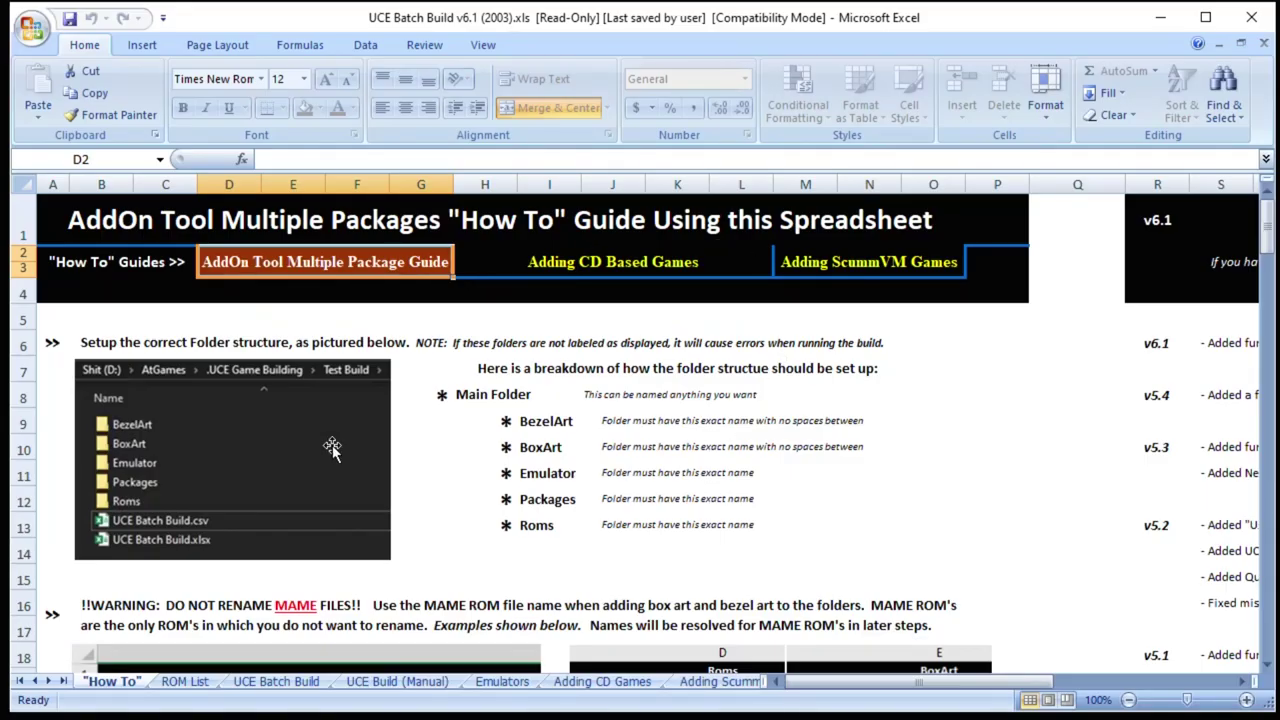
scroll(515, 390, down, 2)
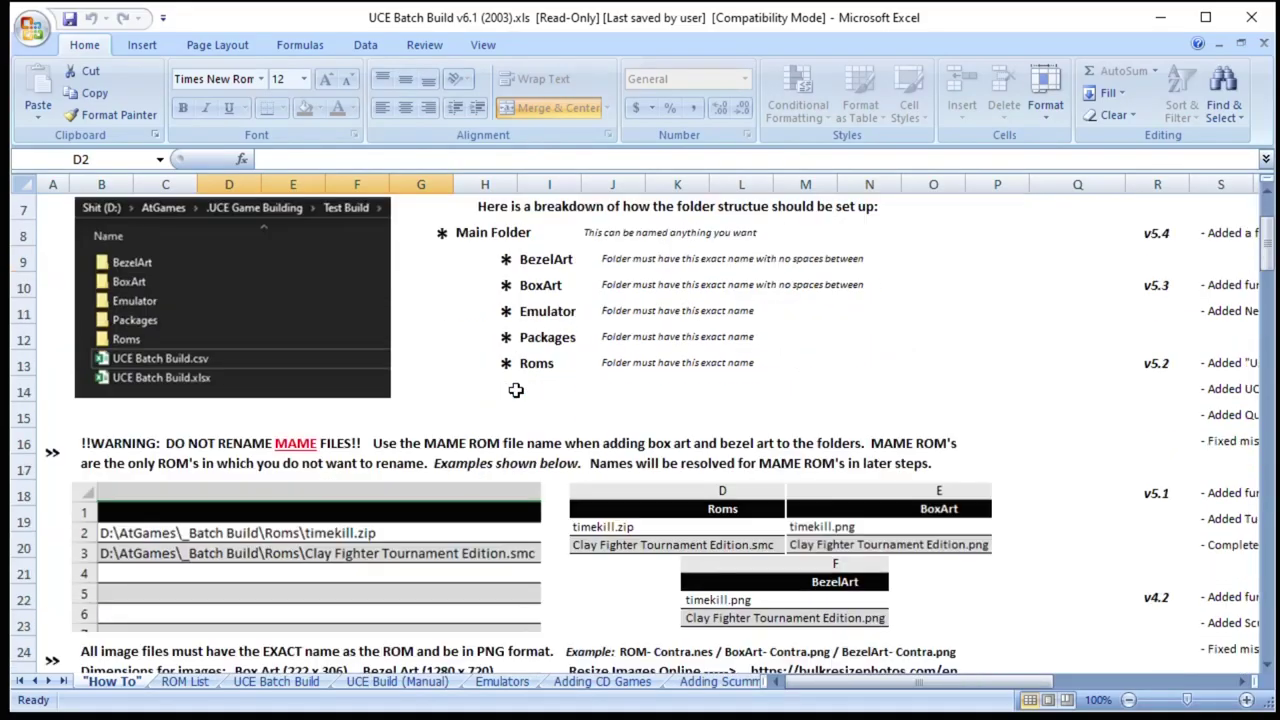
scroll(515, 390, down, 5)
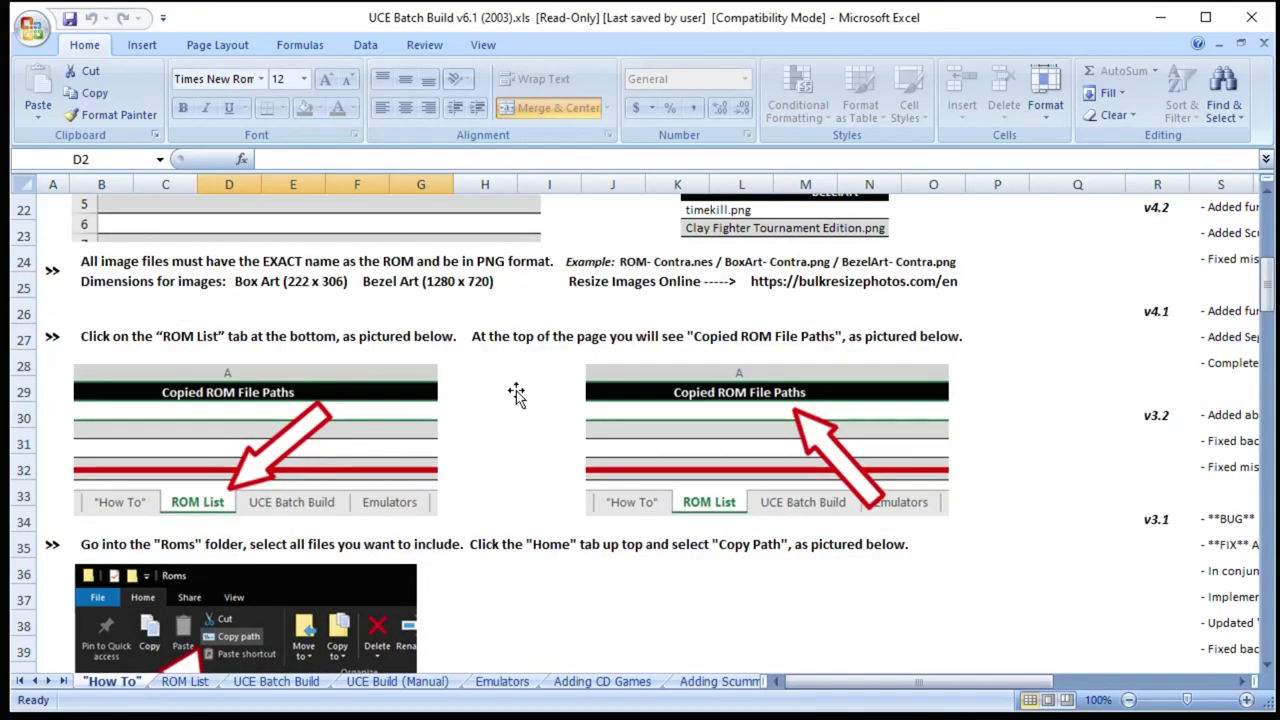
scroll(515, 393, down, 4)
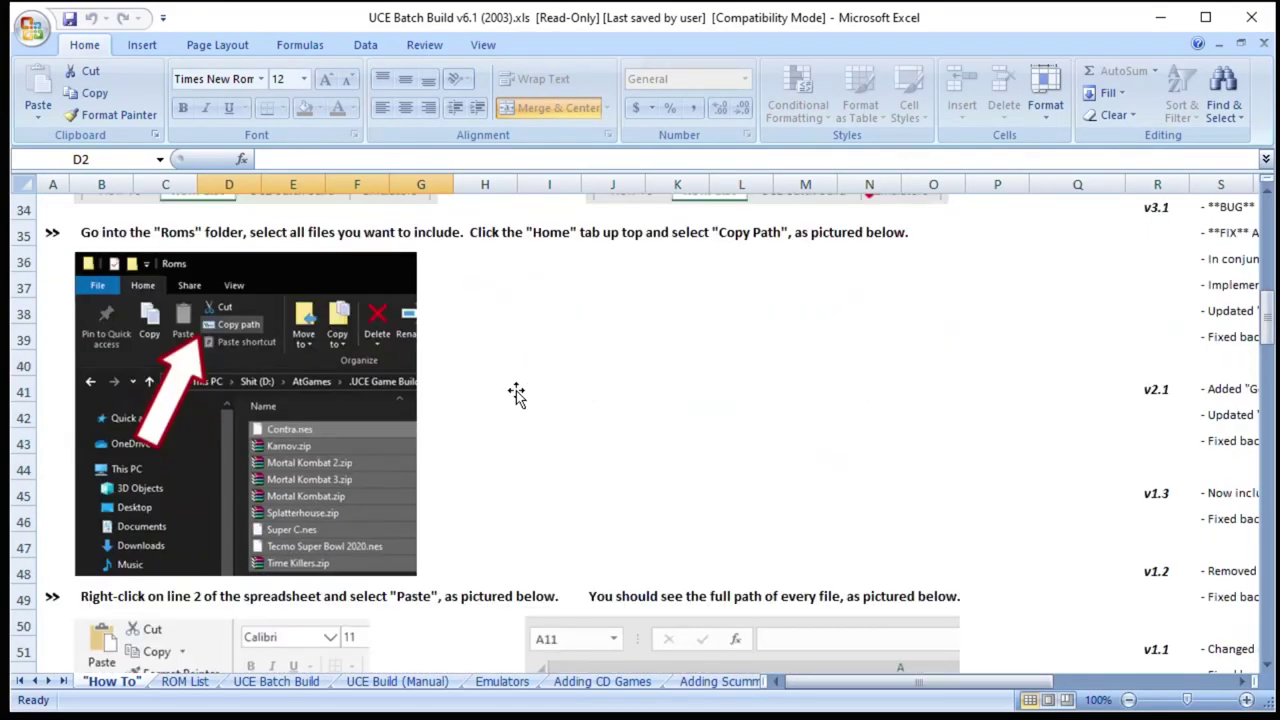
scroll(516, 393, down, 3)
scroll(516, 393, down, 6)
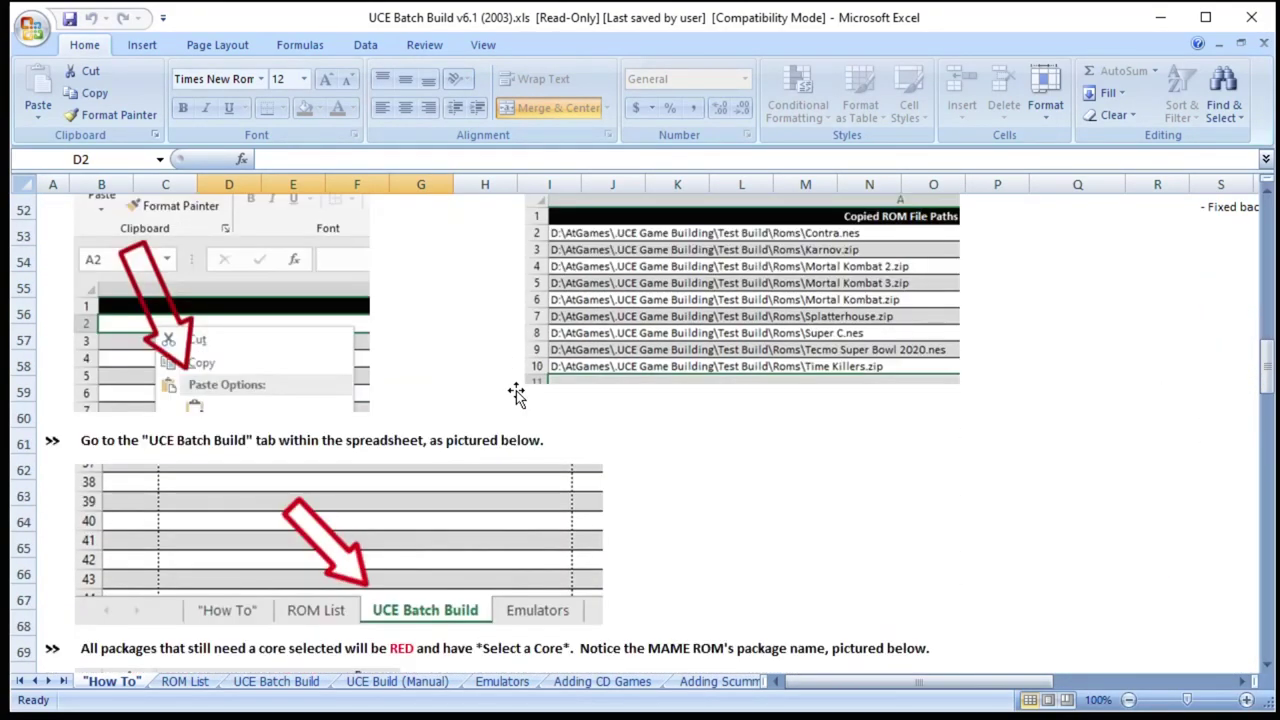
scroll(516, 393, down, 14)
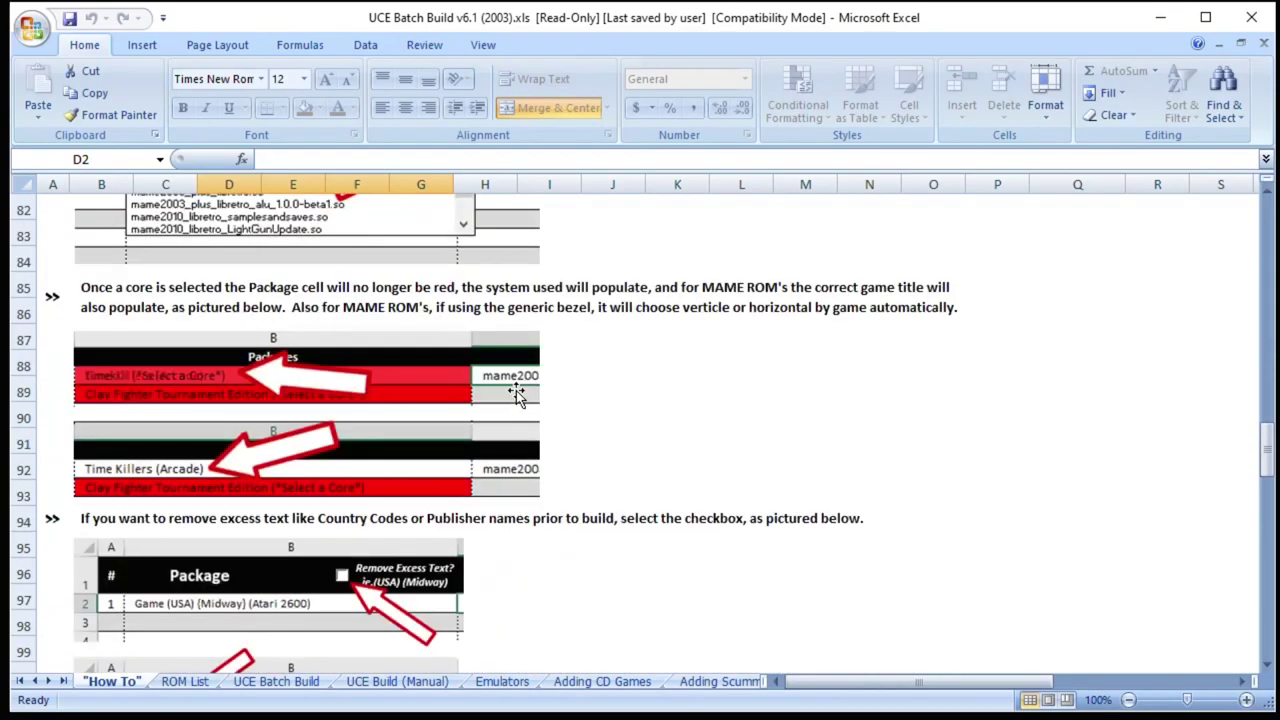
scroll(516, 393, down, 8)
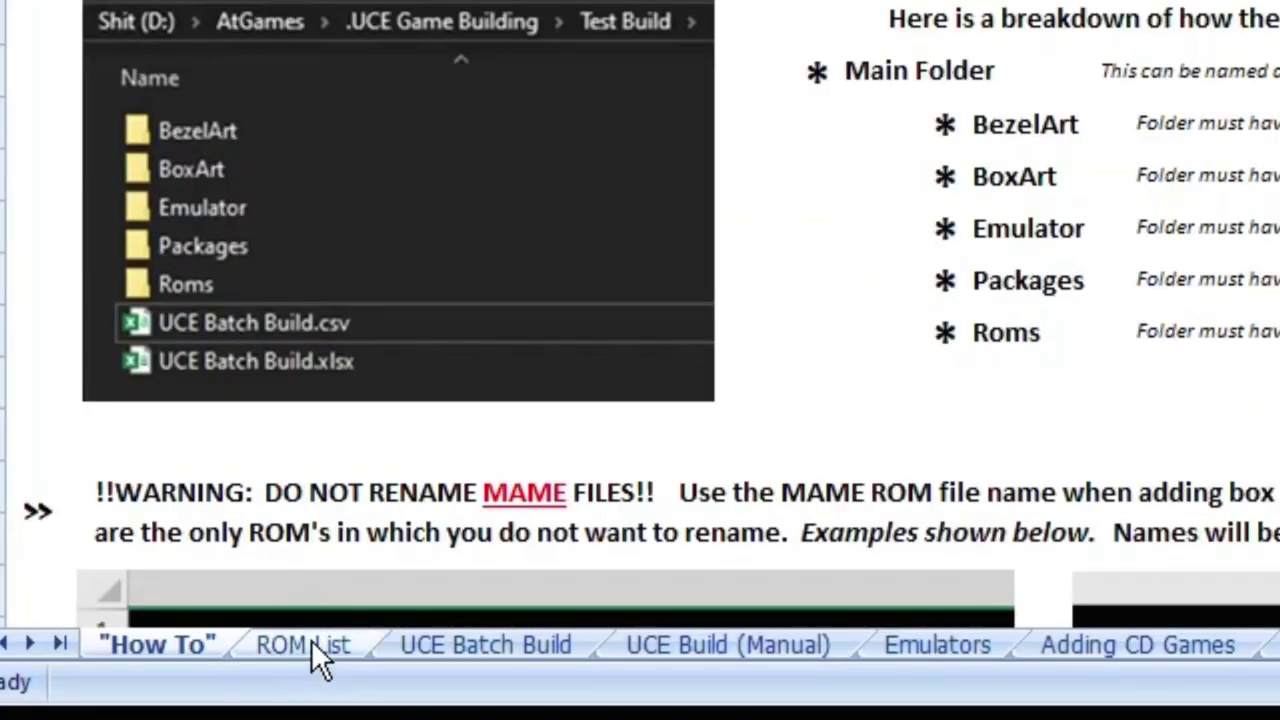
Step: Copy the file paths of the five ROM zips in Arcade Games and paste them into the ROM List sheet from cell A2
click(312, 641)
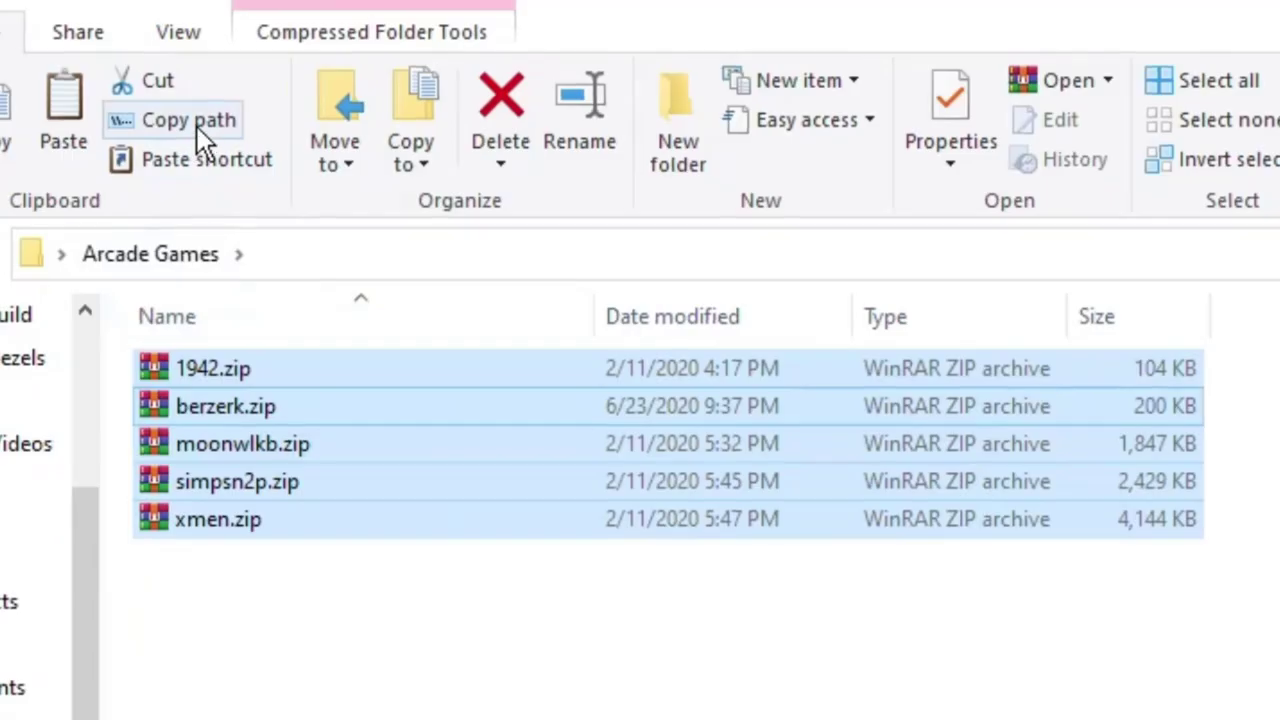
click(194, 124)
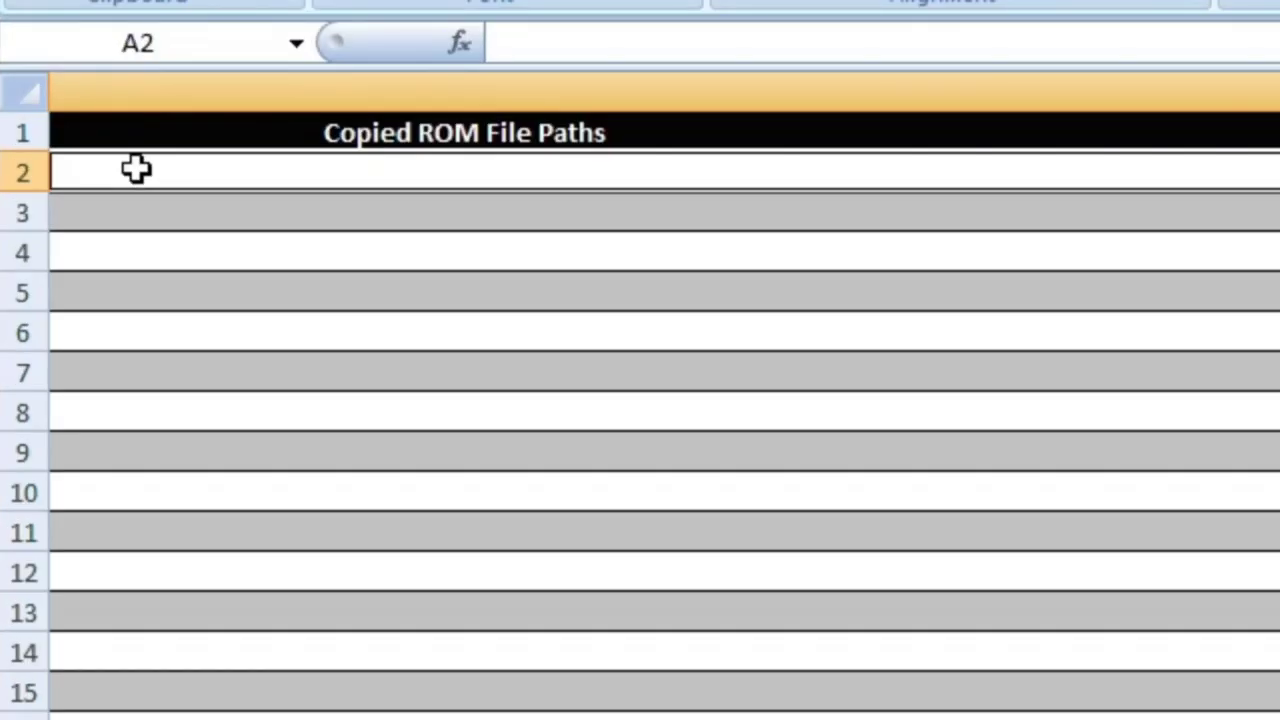
right_click(136, 170)
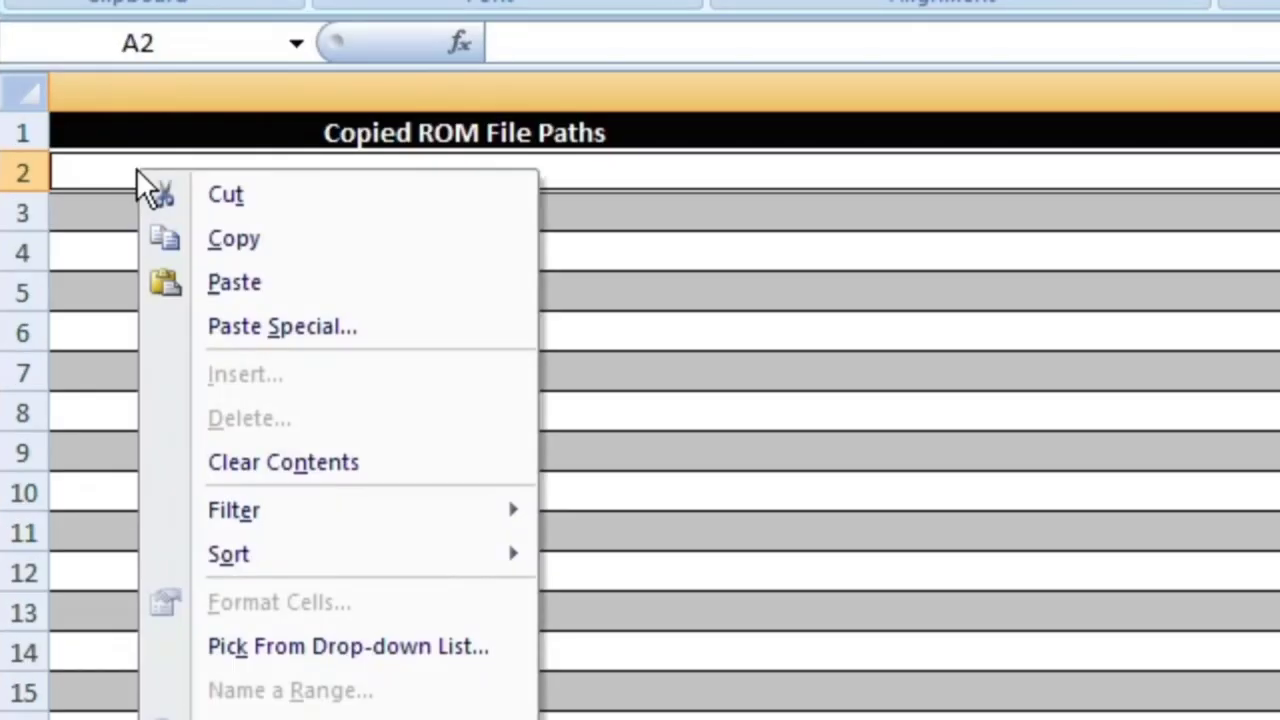
click(243, 282)
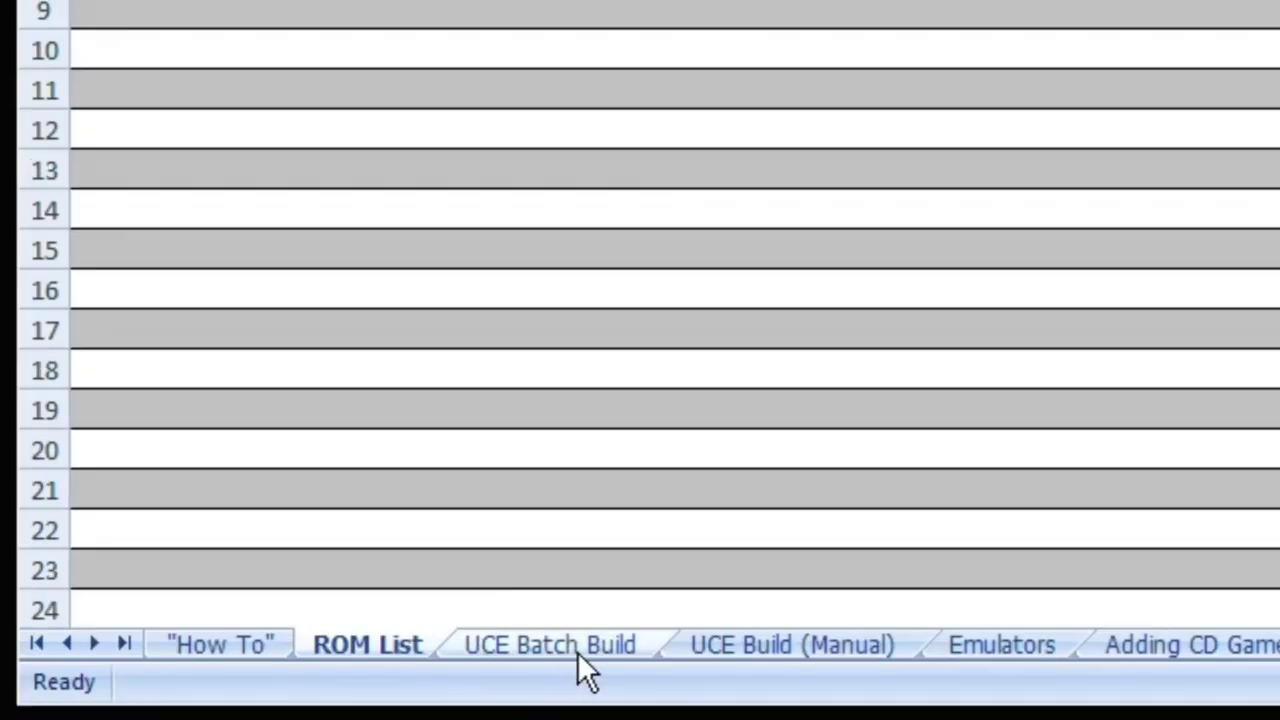
Step: Set the emulator for the 1942 package to mame2003_plus_libretro.so in the UCE Batch Build sheet
click(553, 652)
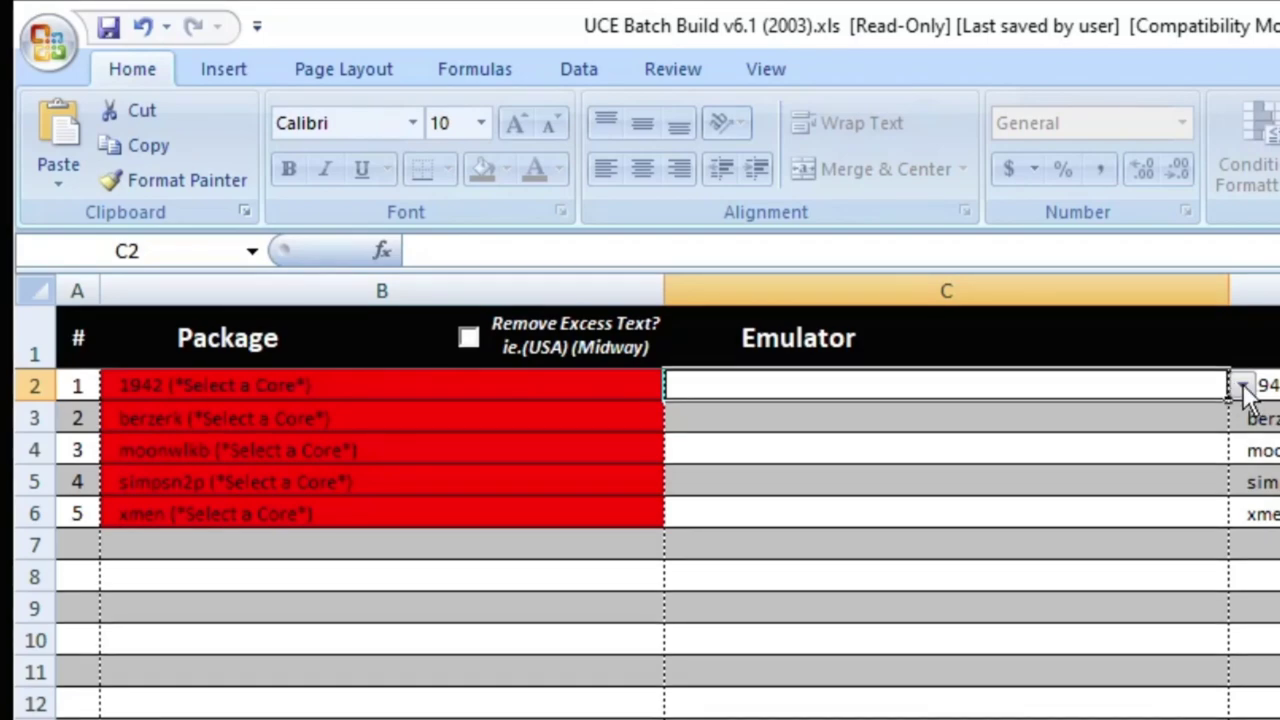
click(1242, 386)
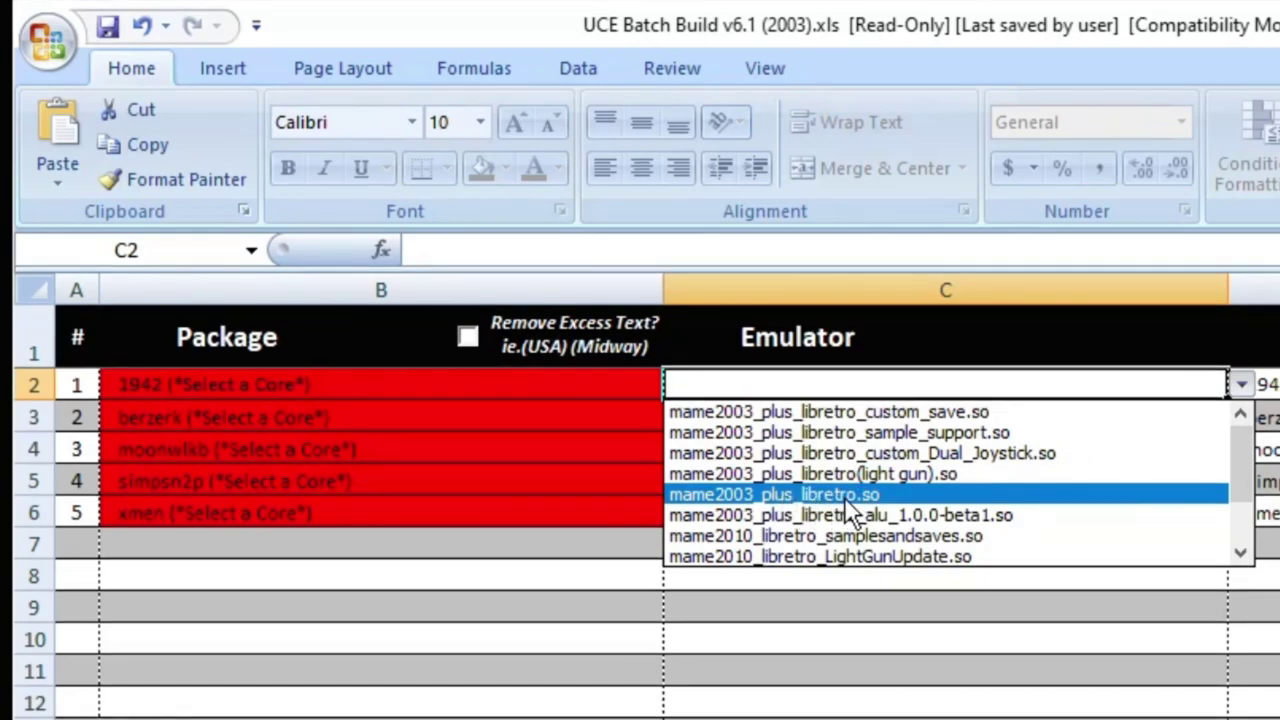
click(840, 494)
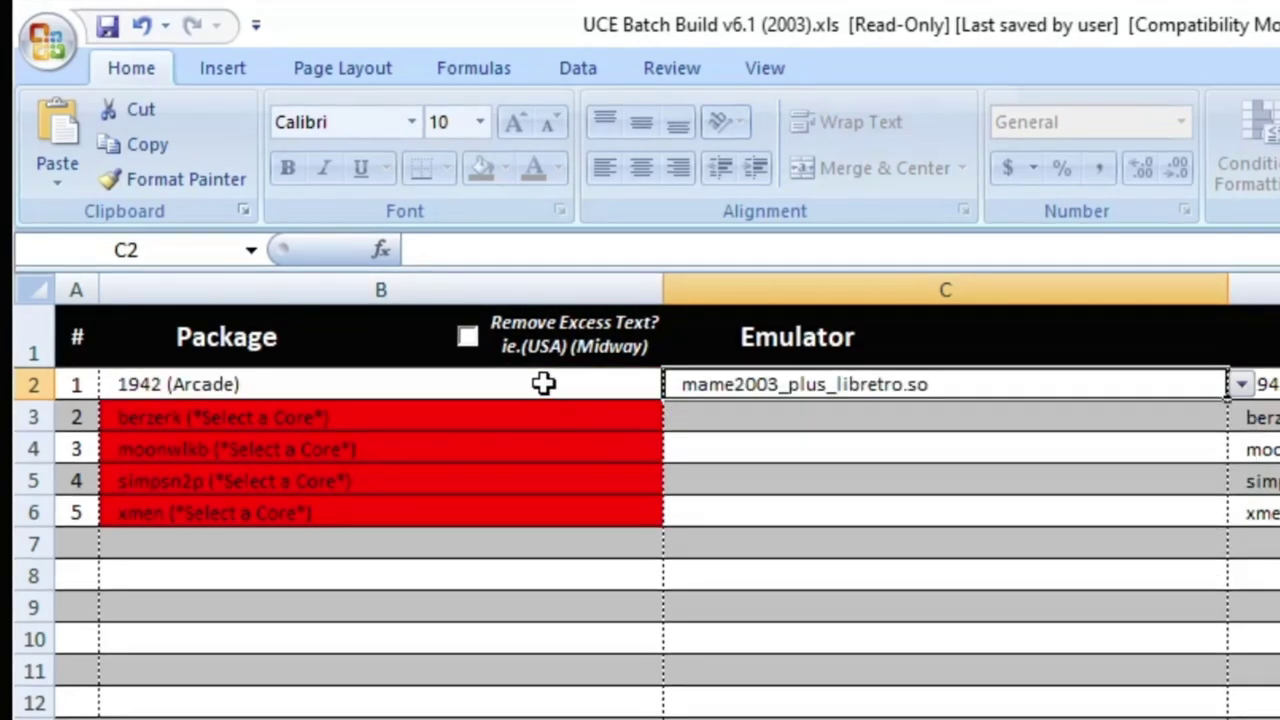
Step: Copy the 1942 package's emulator entry to the other four packages in cells C3:C6
right_click(954, 382)
click(1029, 437)
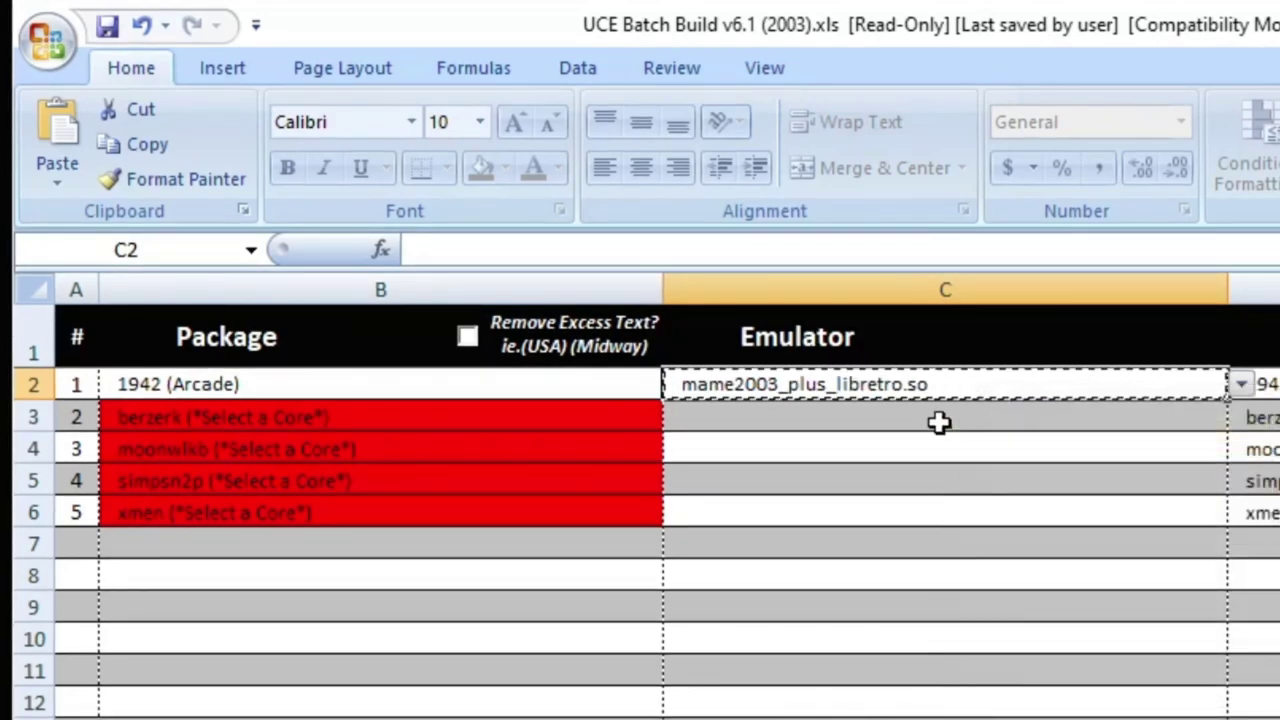
drag(929, 420, 900, 506)
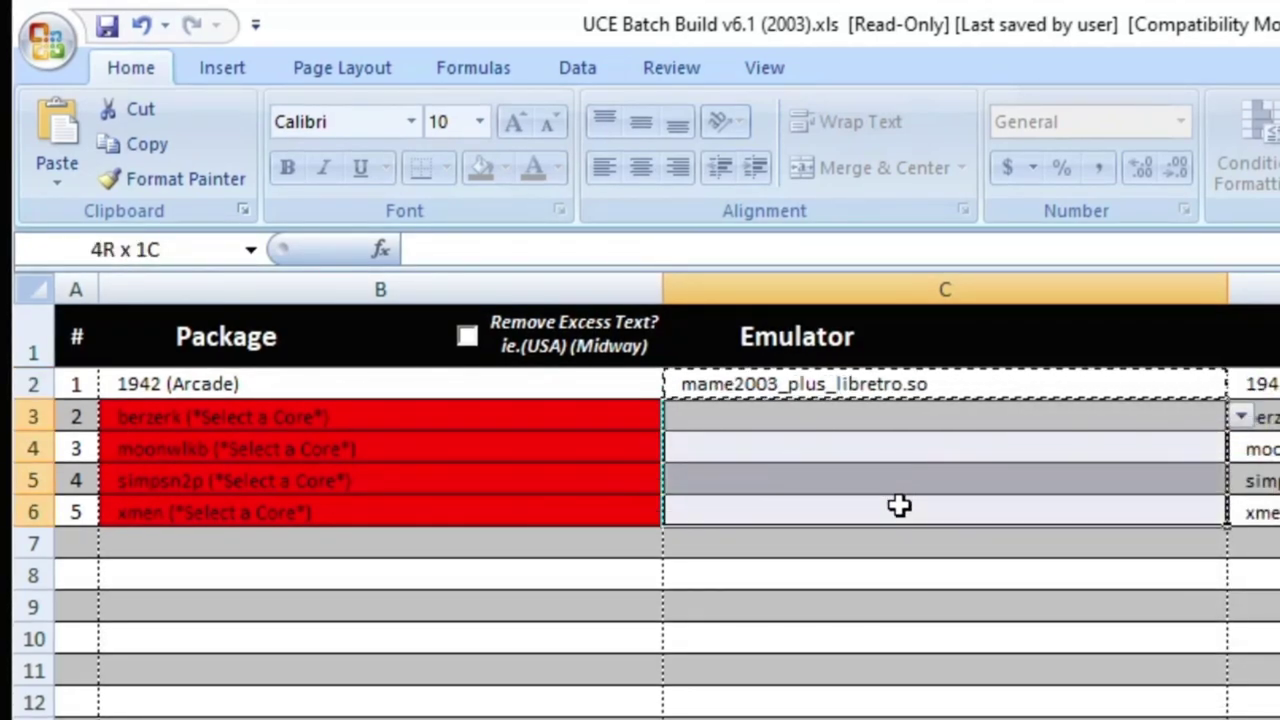
right_click(826, 507)
click(905, 598)
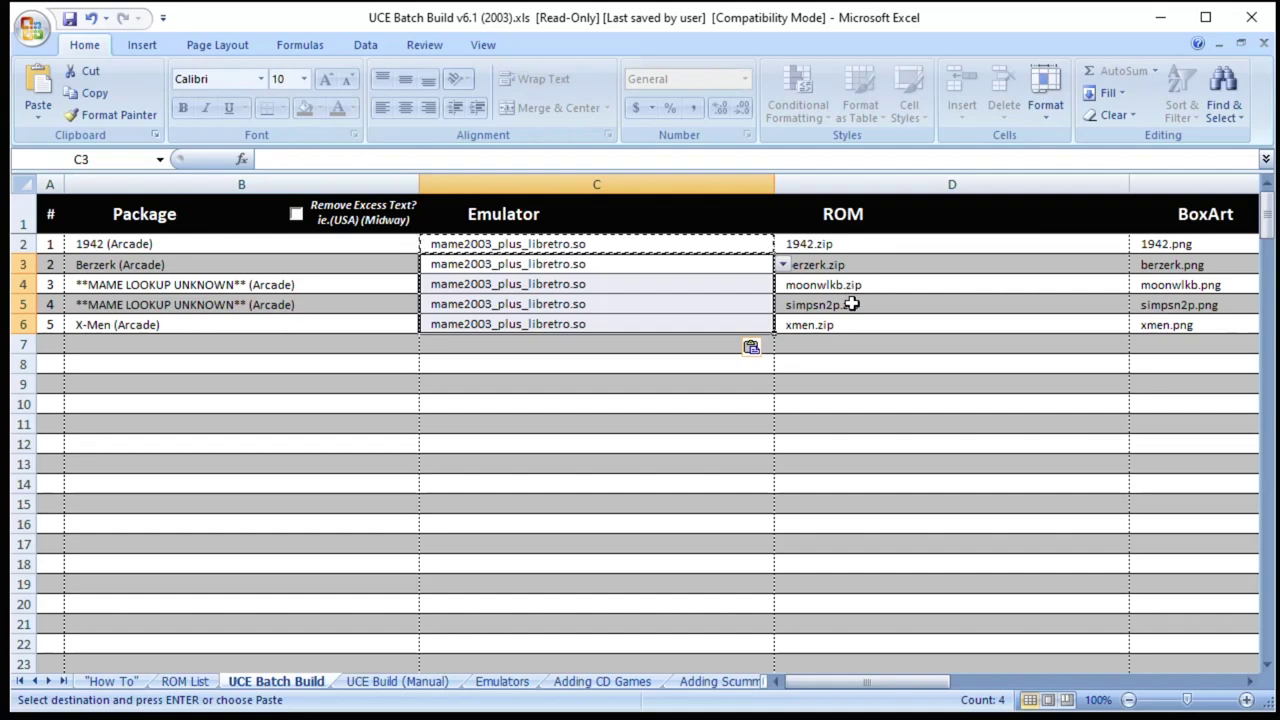
Step: Try the generic bezel option for all packages at once, and individually for the 1942 and Berzerk rows
scroll(851, 650, right, 3)
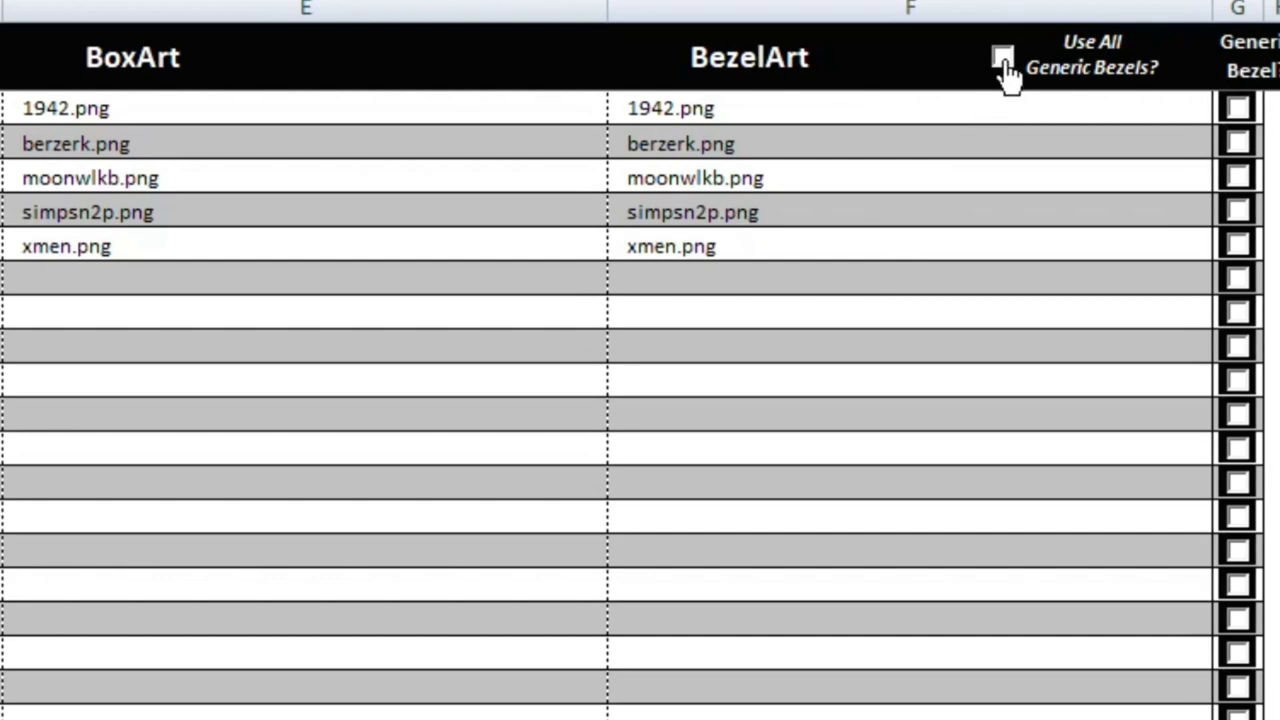
click(1003, 58)
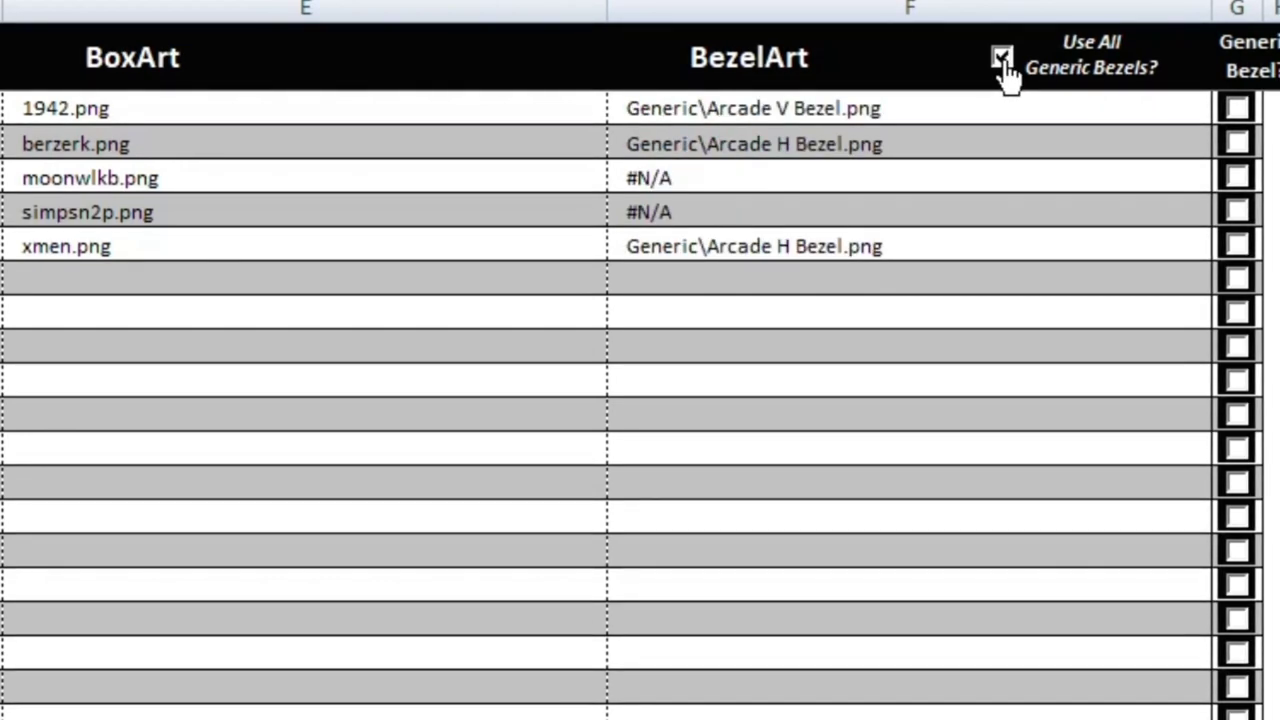
click(1003, 58)
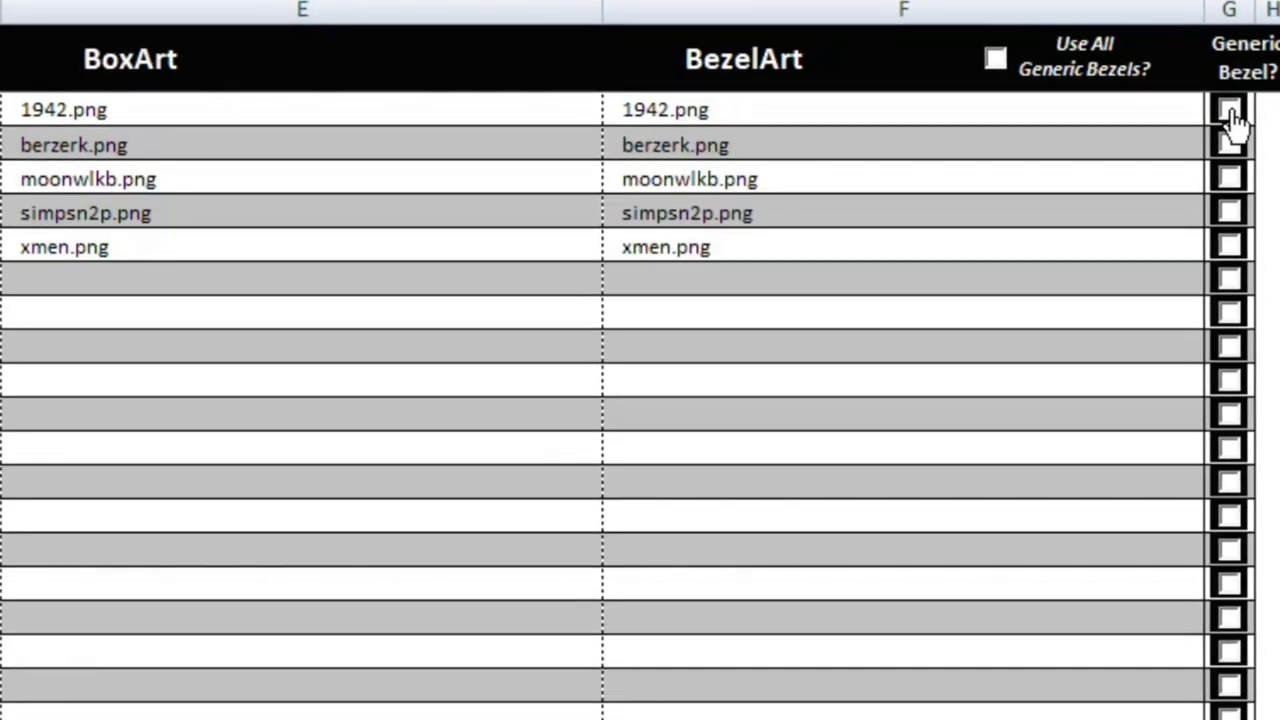
click(1232, 112)
click(1230, 146)
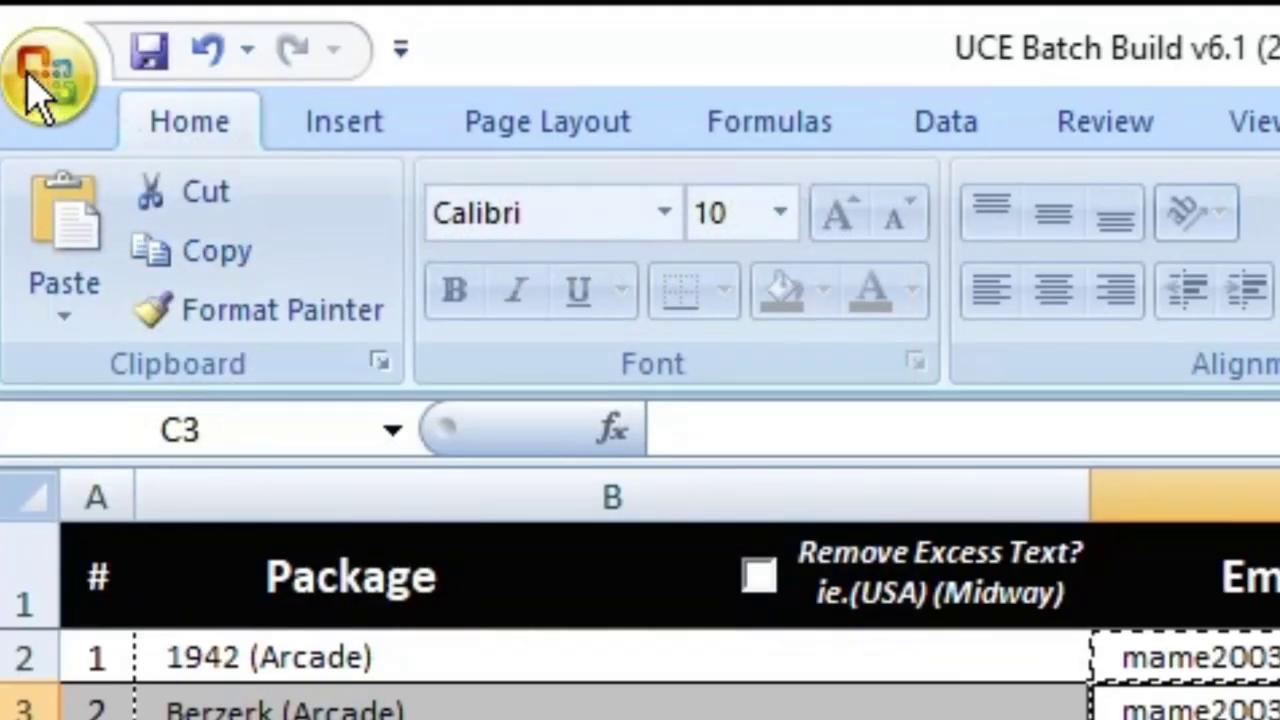
Step: Save the UCE Batch Build sheet as a CSV (Comma delimited) file named NEW in the _Batch Build folder
click(40, 84)
mouse_move(152, 686)
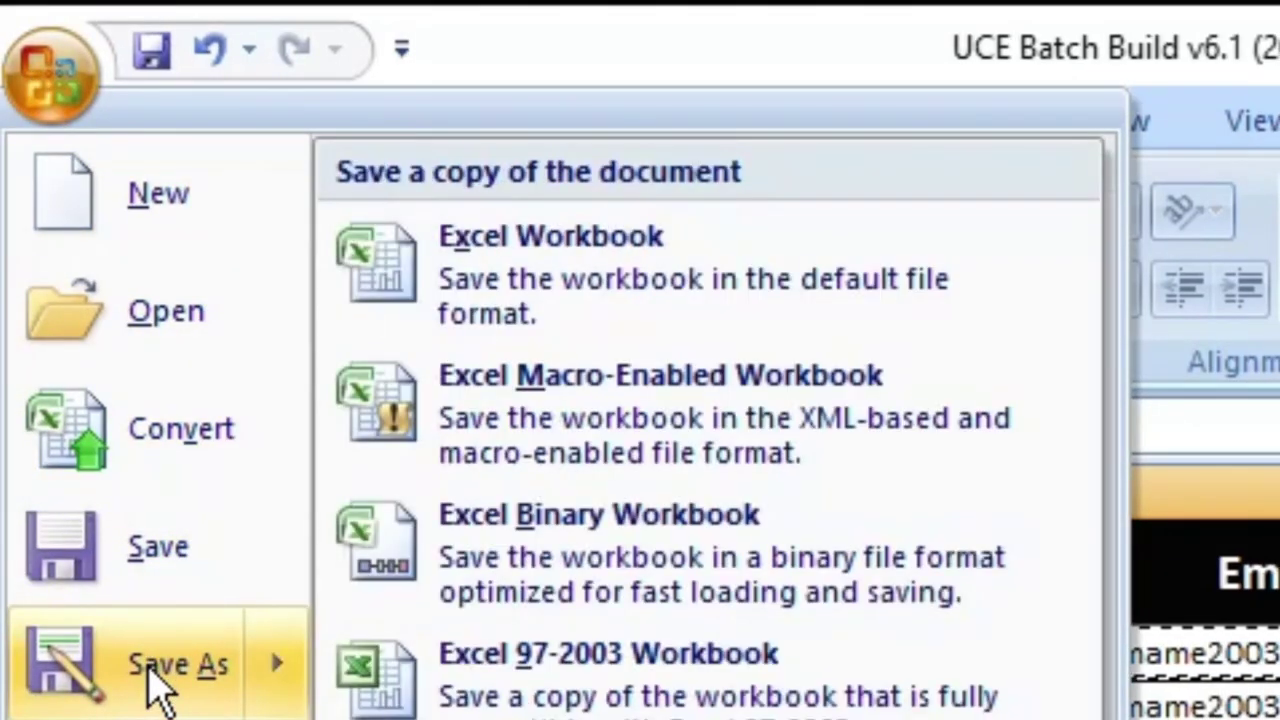
click(152, 672)
click(346, 430)
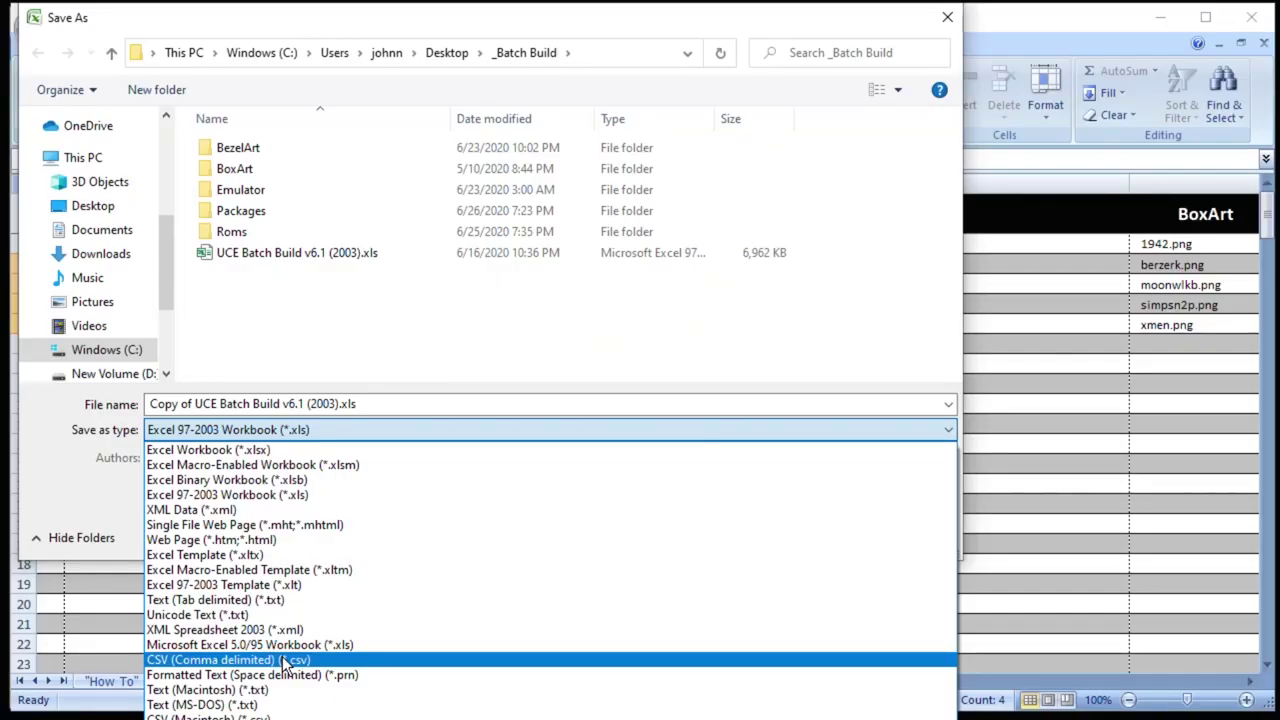
click(285, 662)
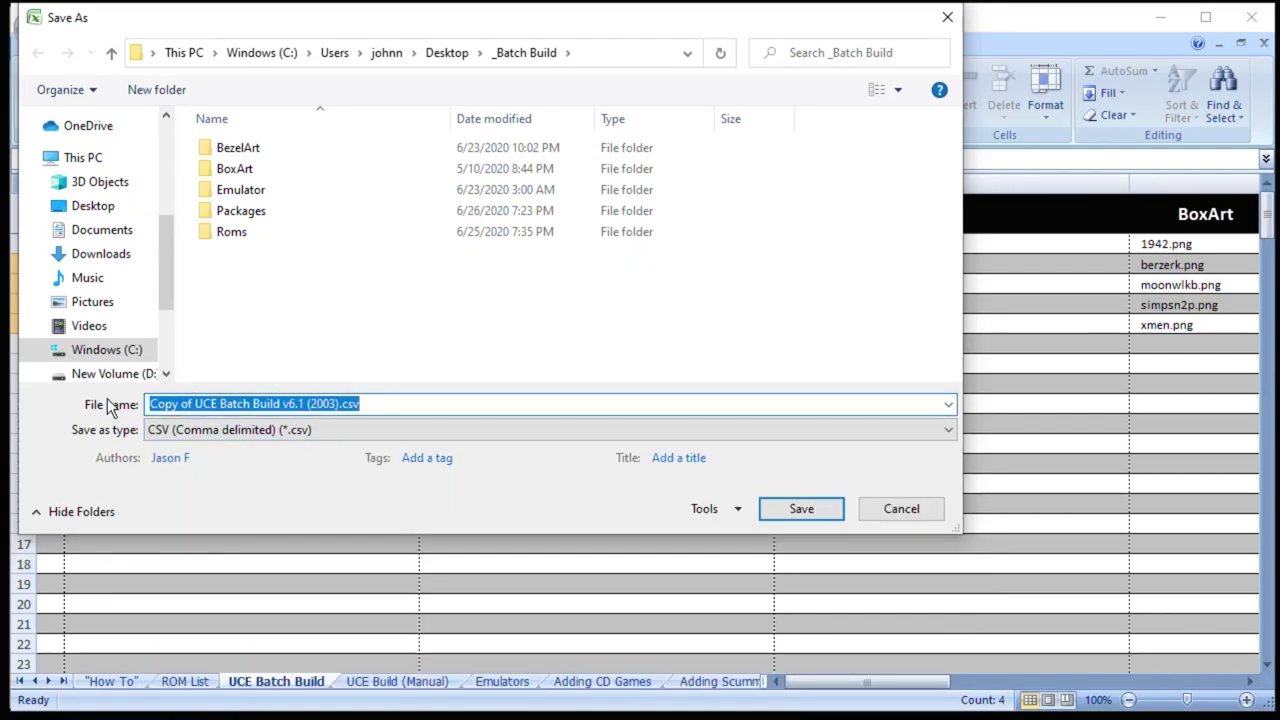
text(NEW)
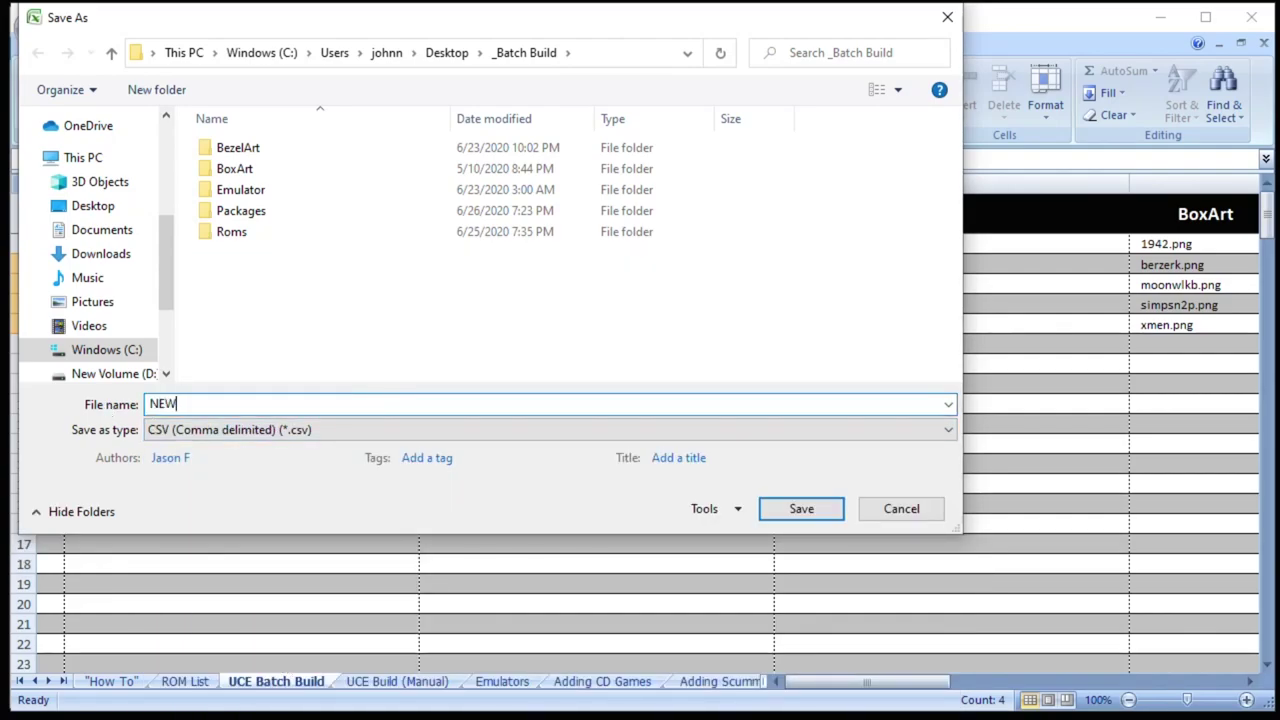
click(803, 509)
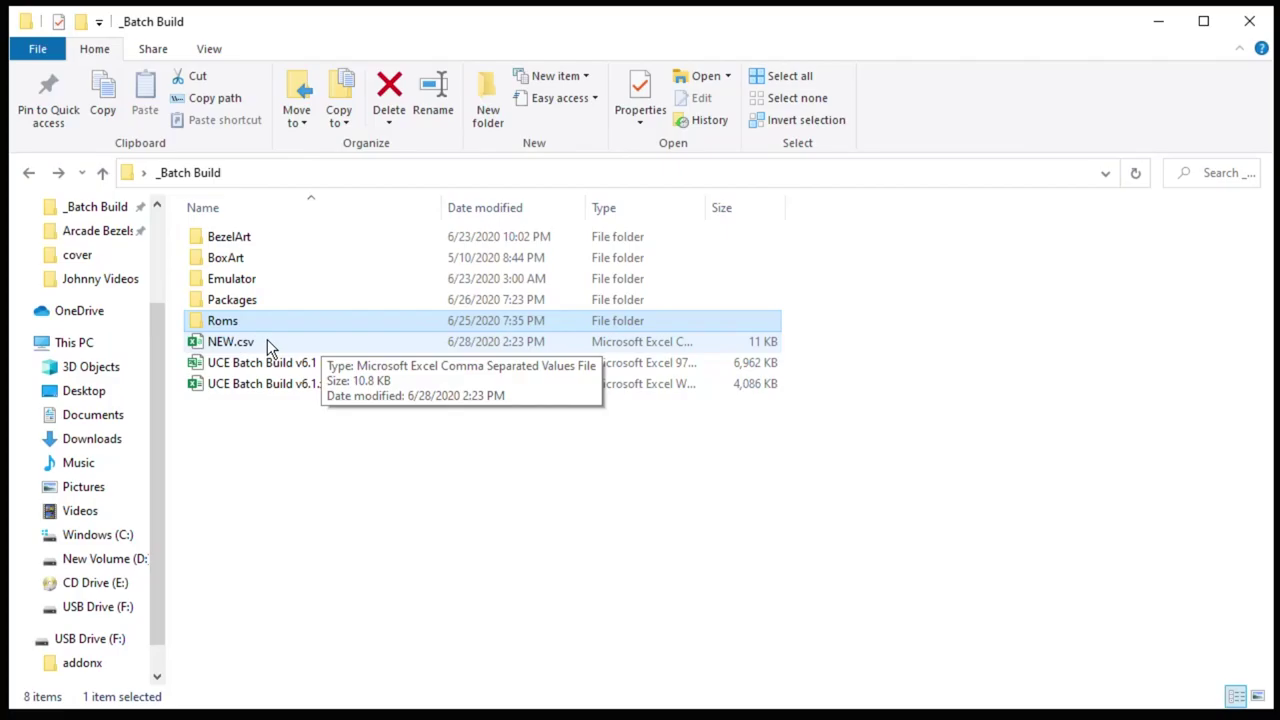
Step: Open NEW.csv and overwrite the package names in B2:B6 with a copy of the ROM file names in D2:D6
double_click(267, 339)
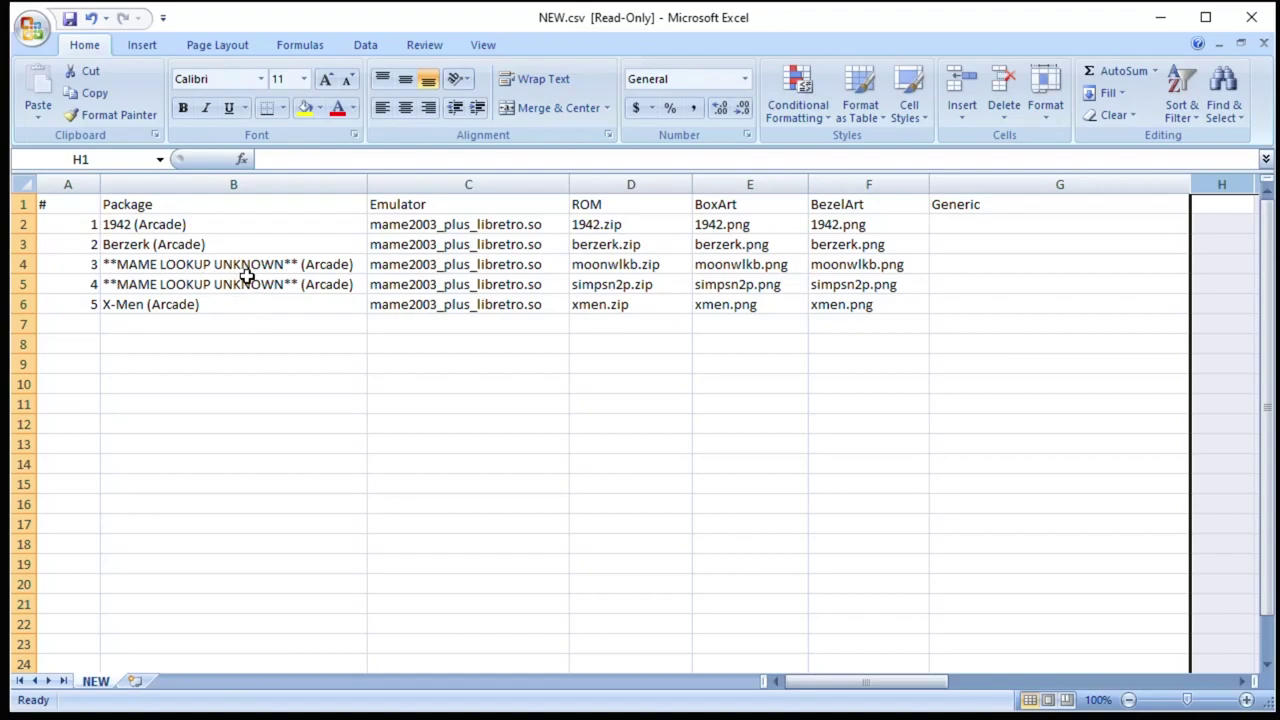
drag(640, 304, 640, 227)
right_click(640, 227)
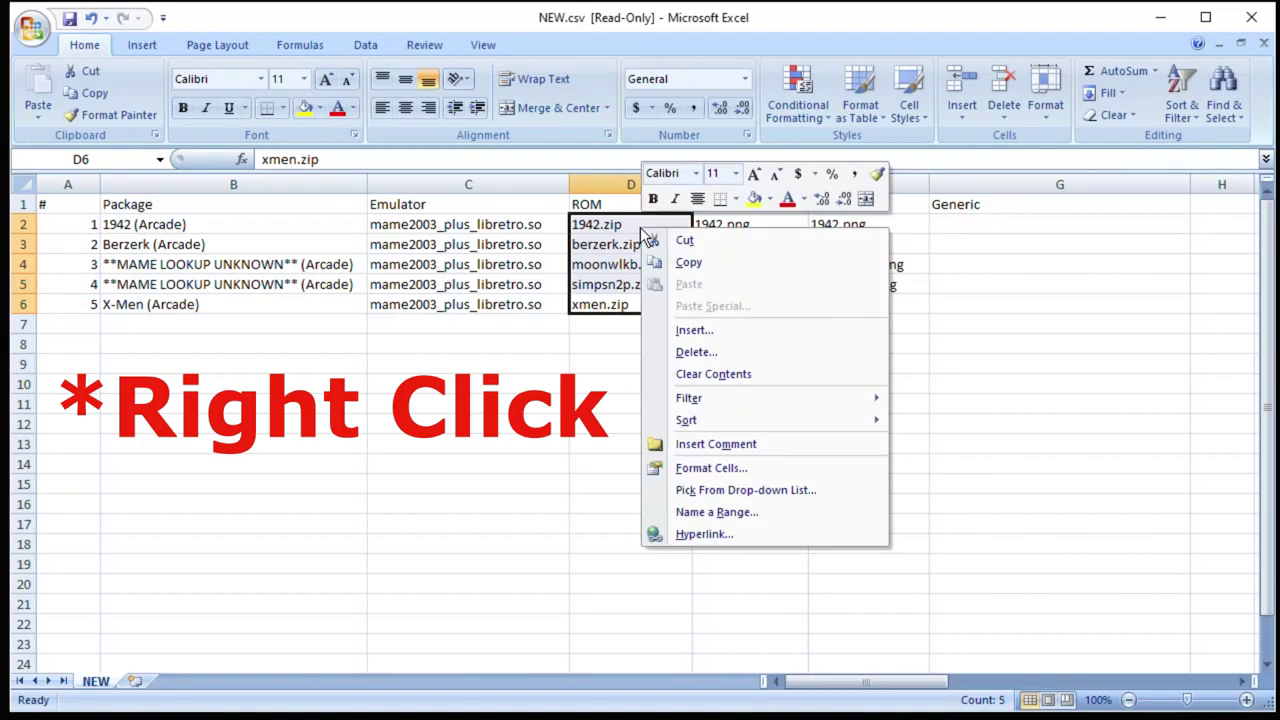
click(676, 257)
drag(232, 304, 234, 226)
right_click(234, 226)
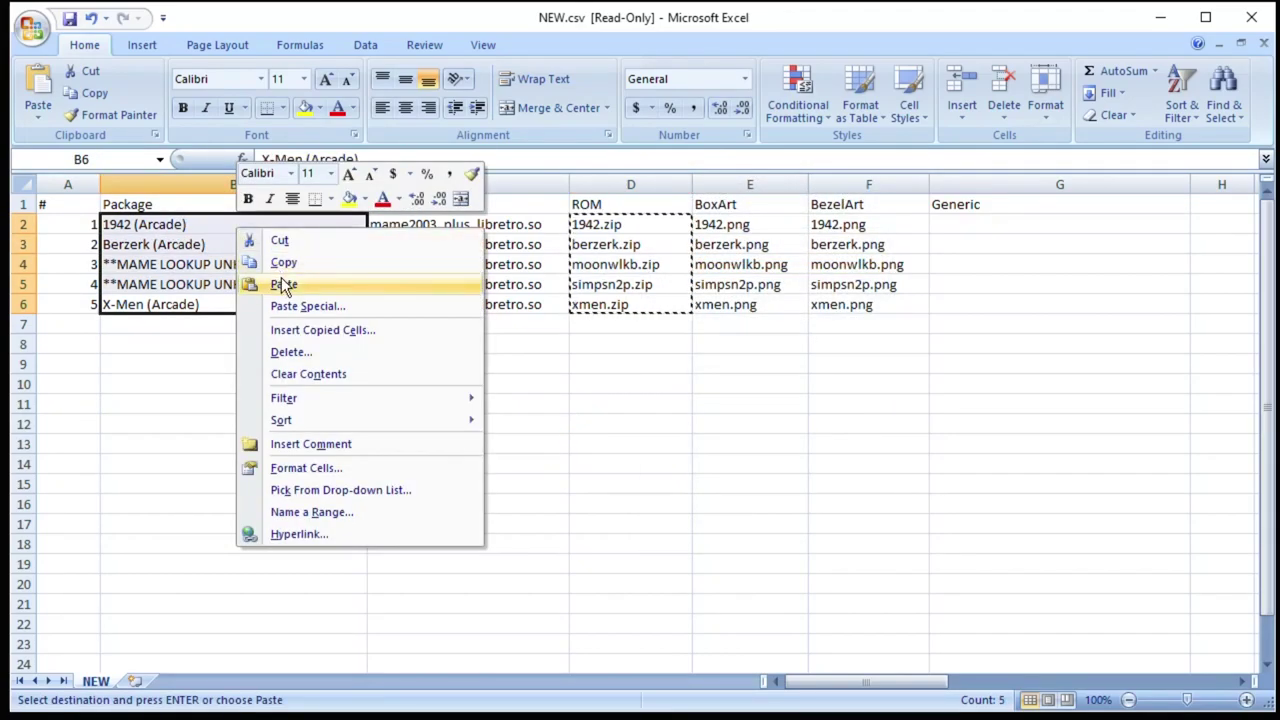
click(284, 284)
key(Down)
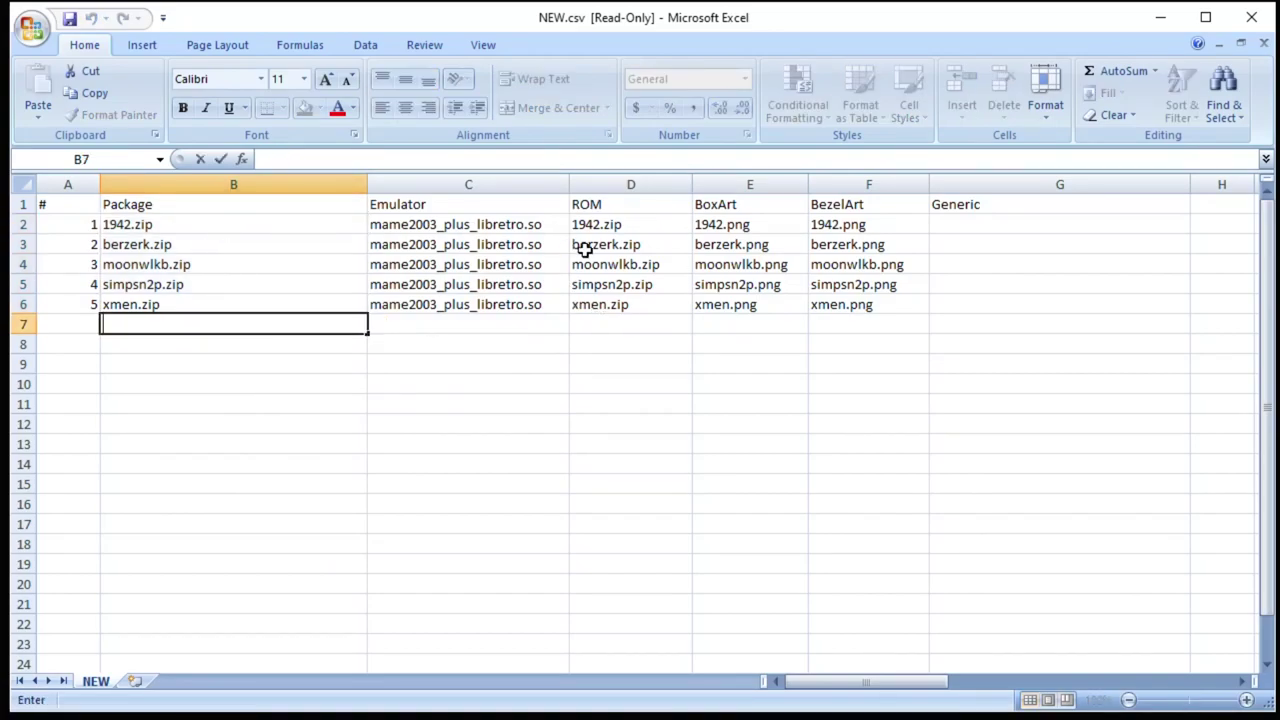
key(Down)
key(Down)
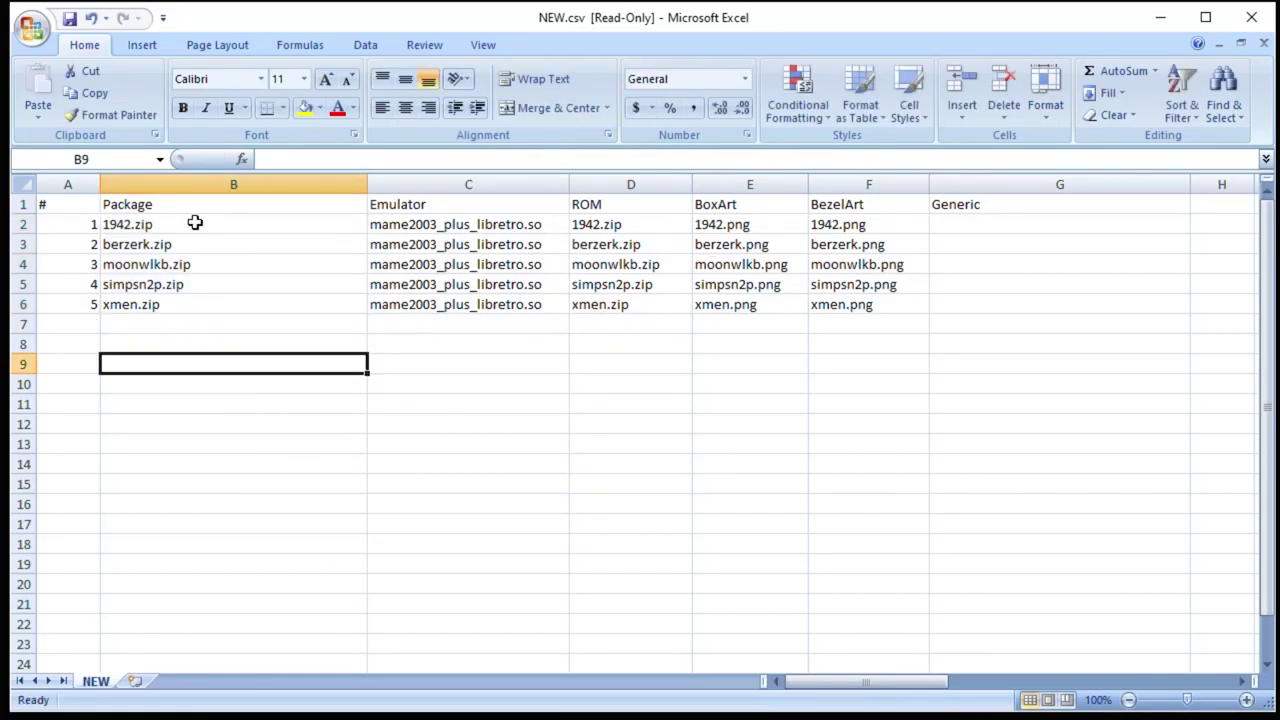
Step: Remove the .zip extension from the package names in B2:B6 by replacing it with nothing
drag(195, 222, 190, 300)
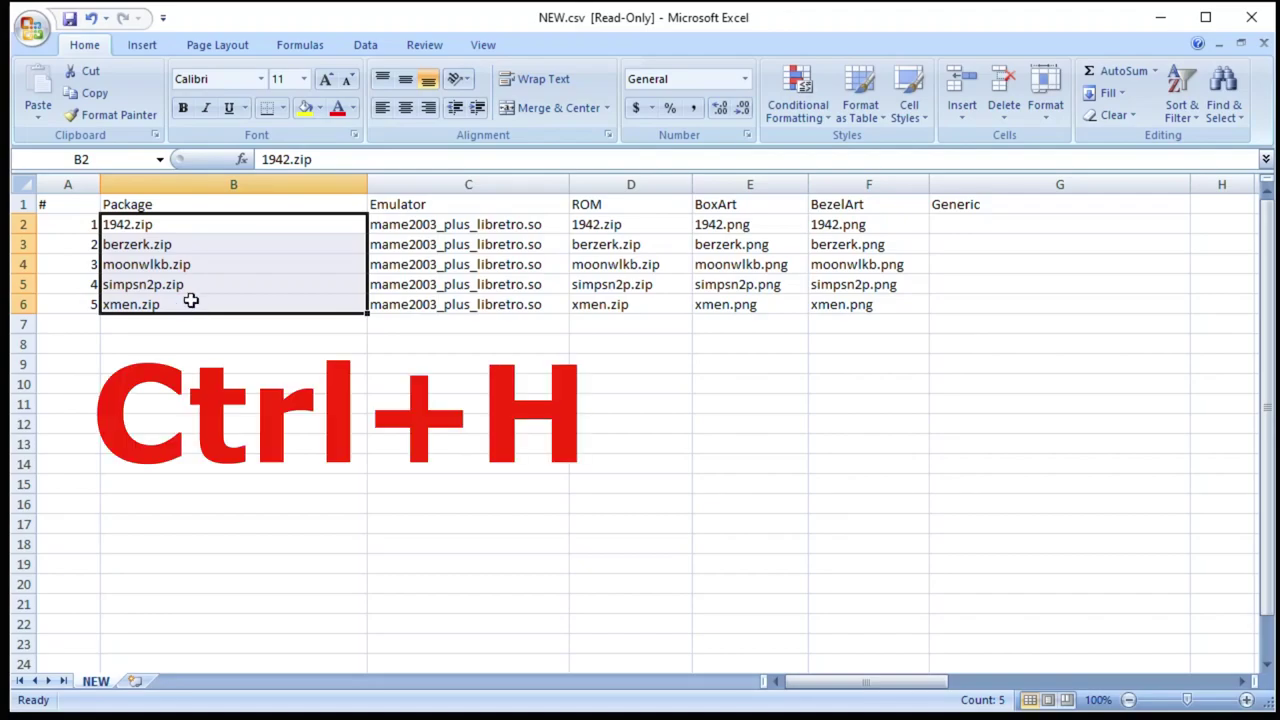
key(ctrl+h)
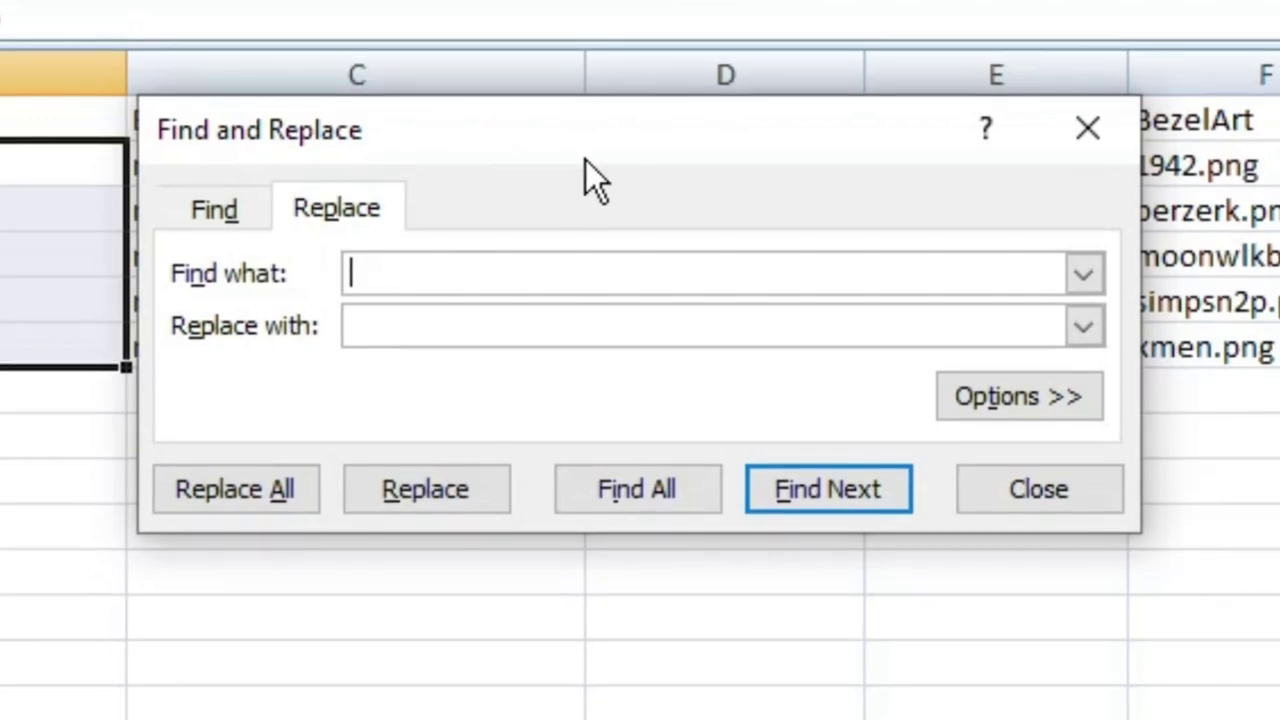
text(.zip)
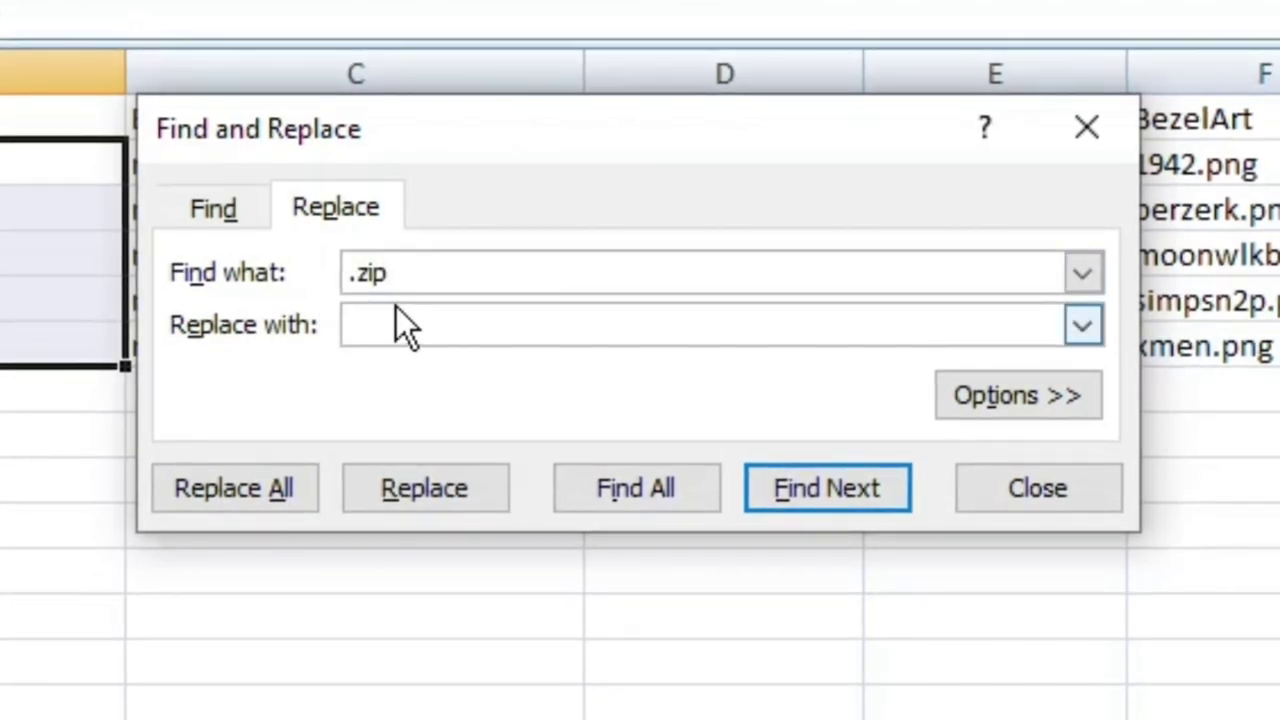
click(248, 488)
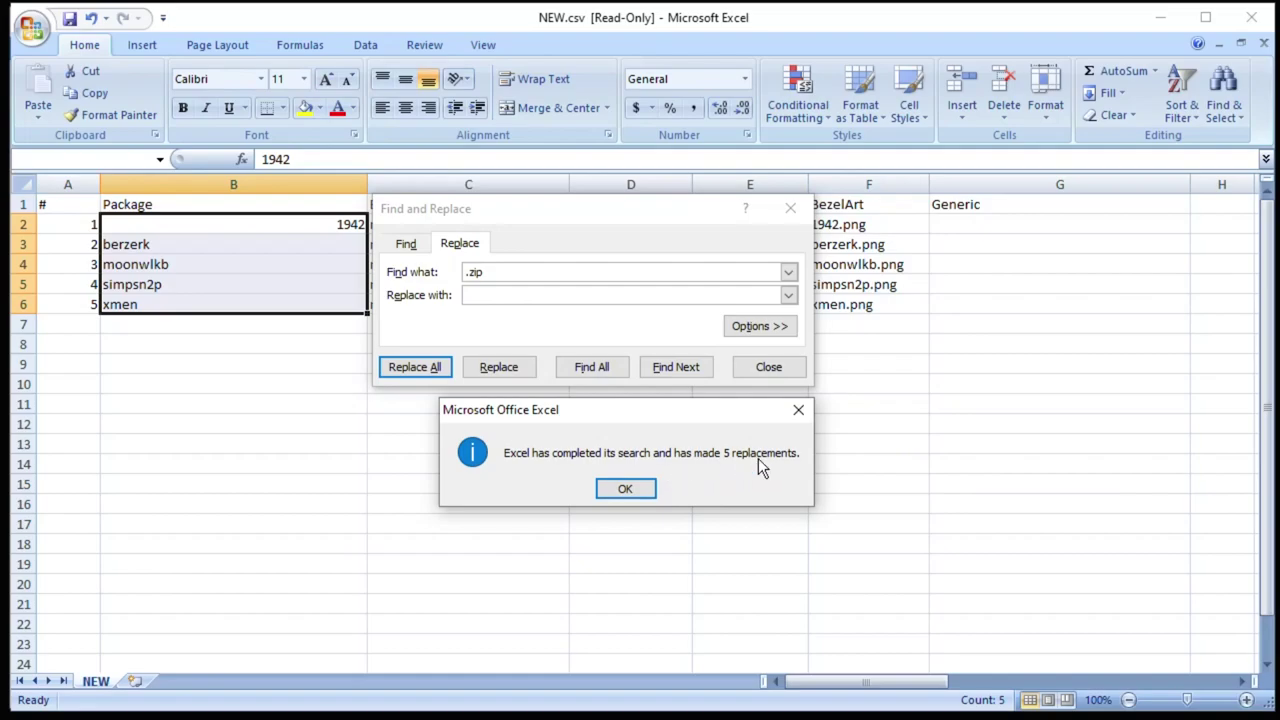
click(625, 490)
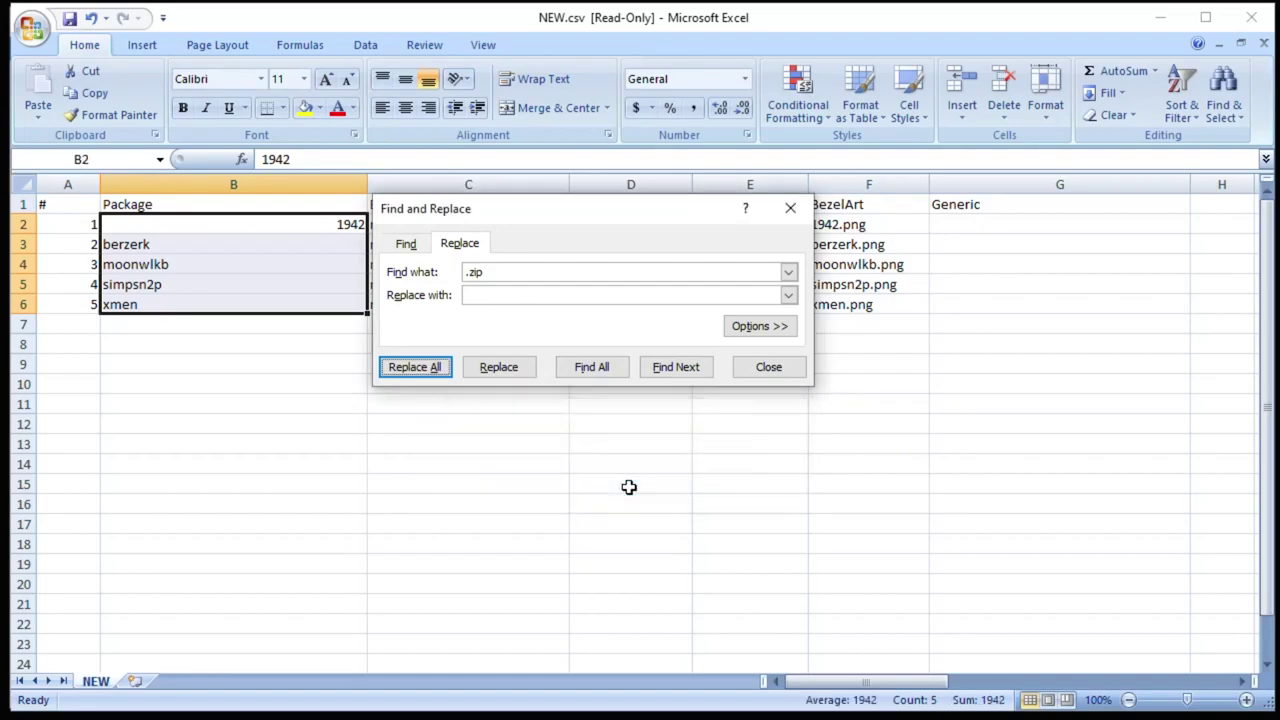
click(781, 368)
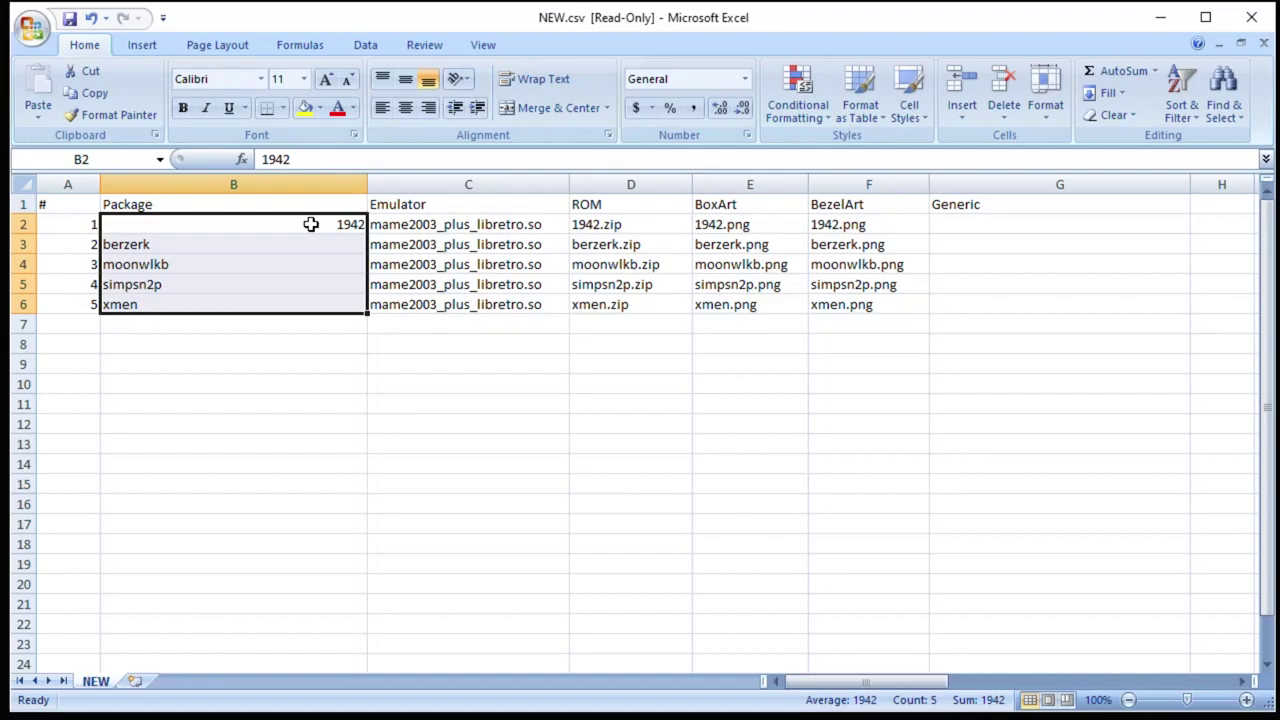
Step: Left-align the 1942 package name in cell B2
click(311, 224)
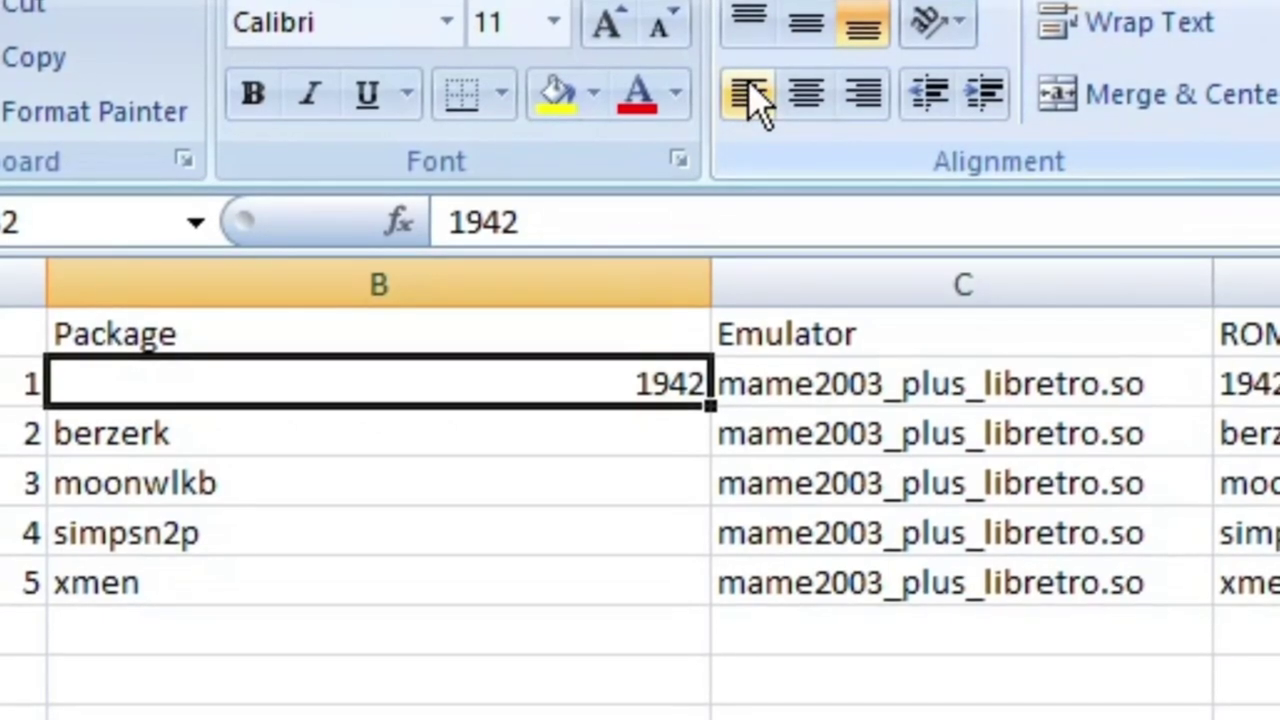
click(752, 92)
click(655, 640)
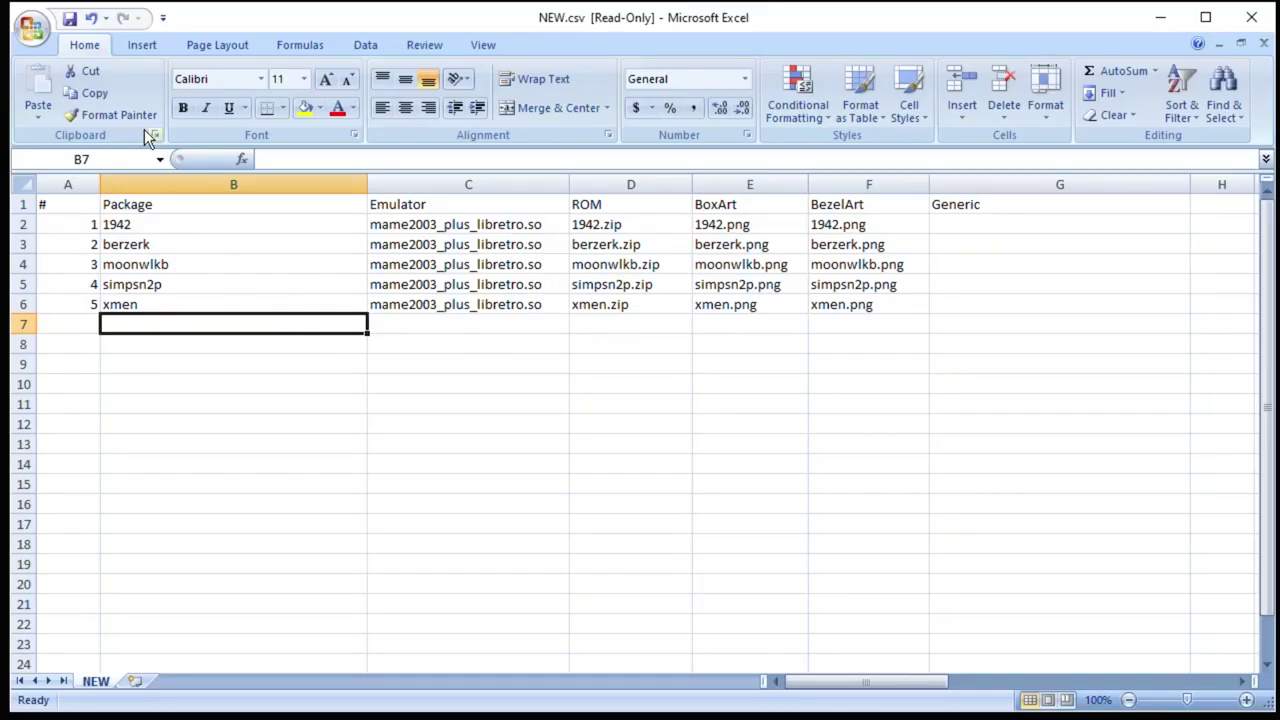
Step: Save the package list as a CSV (Comma delimited) file named Batch in the _Batch Build folder and close the workbook
click(70, 20)
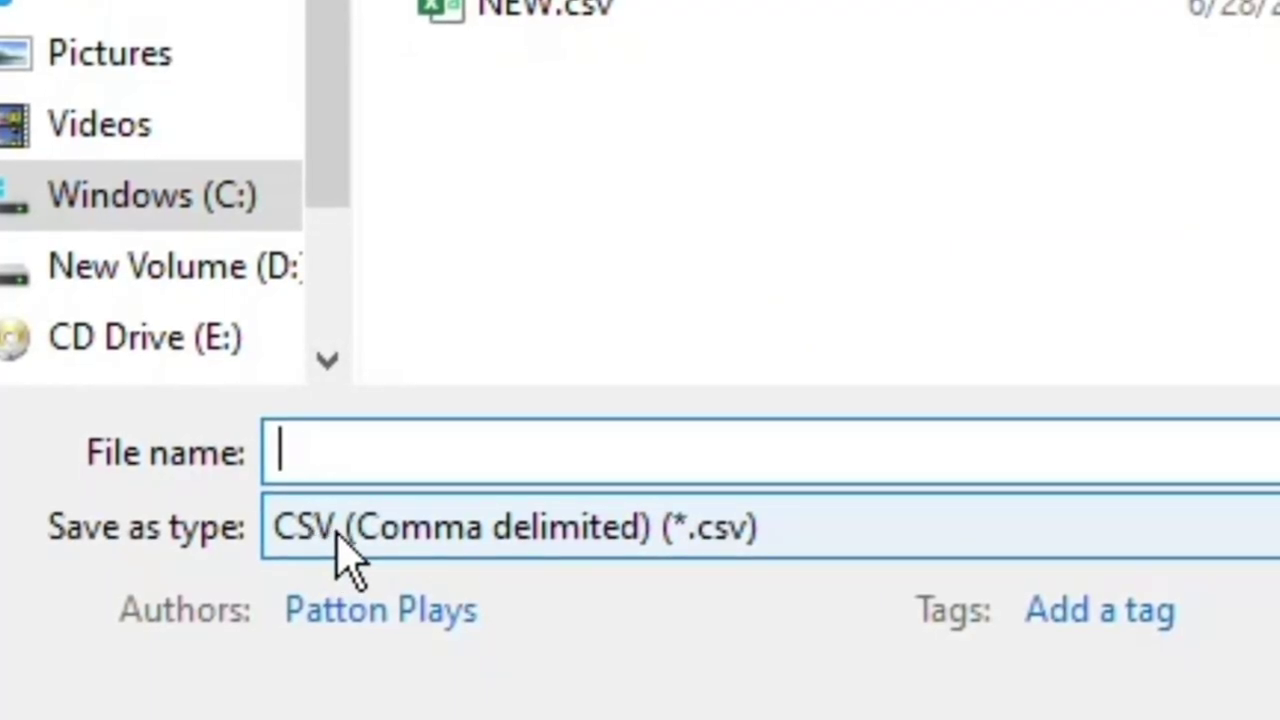
text(Bat)
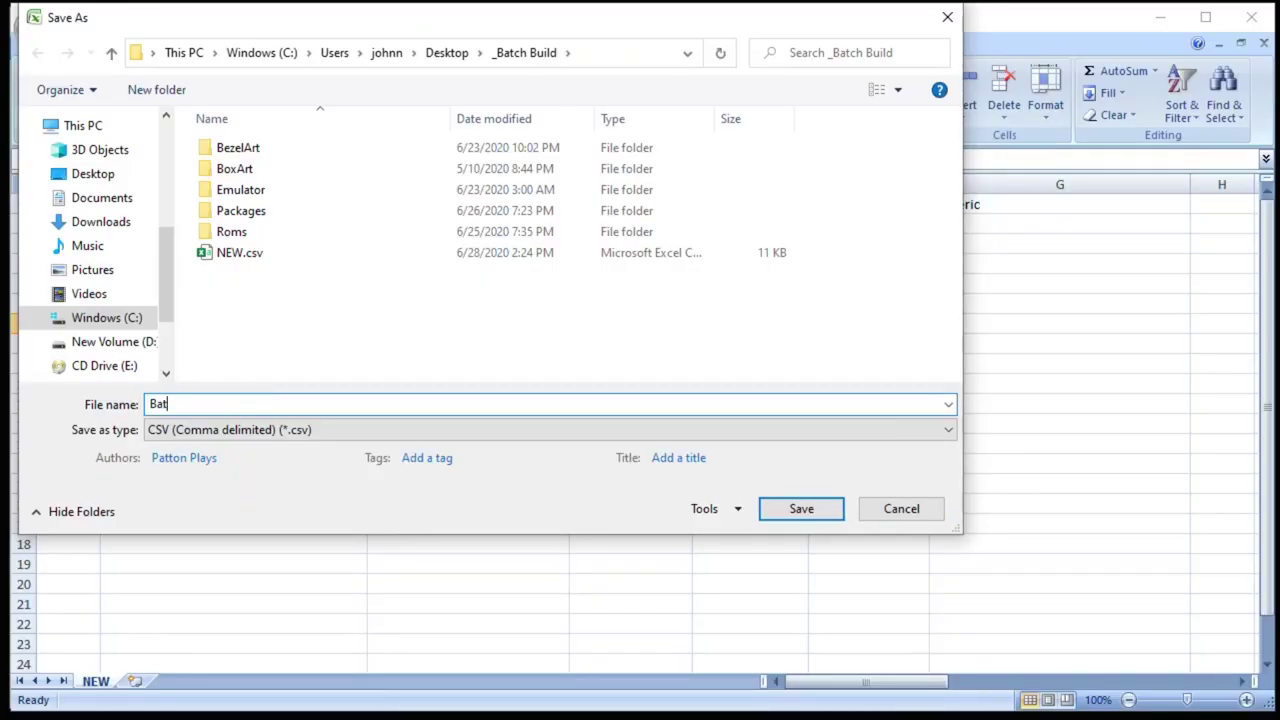
text(ch)
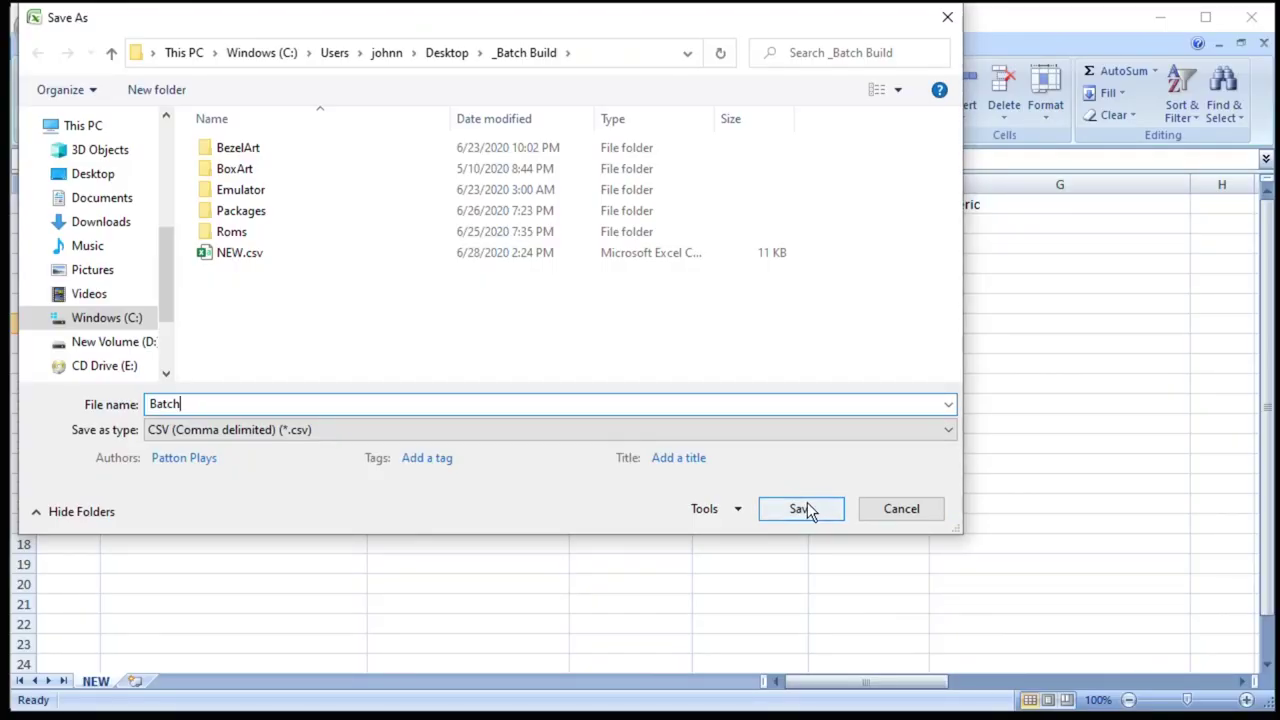
click(801, 509)
click(1262, 44)
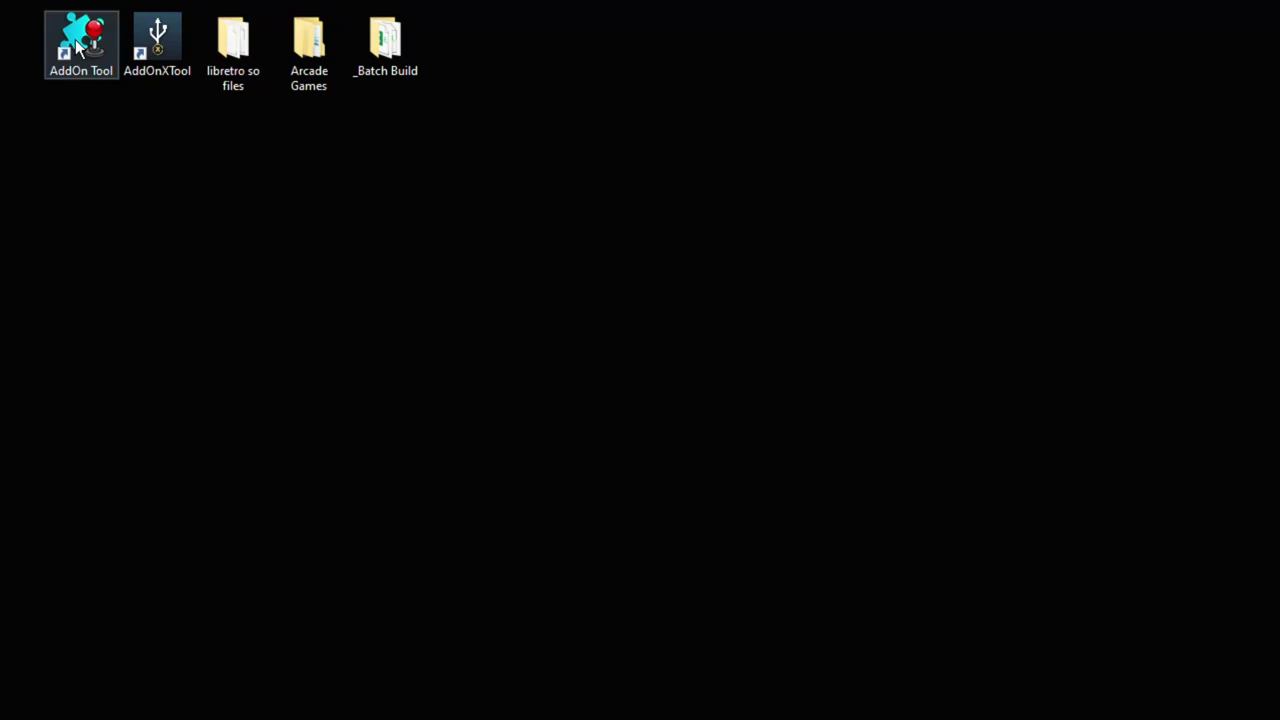
Step: Switch to AddOn Tool, build multiple packages from the Batch.csv table in _Batch Build, and close the tool
double_click(78, 46)
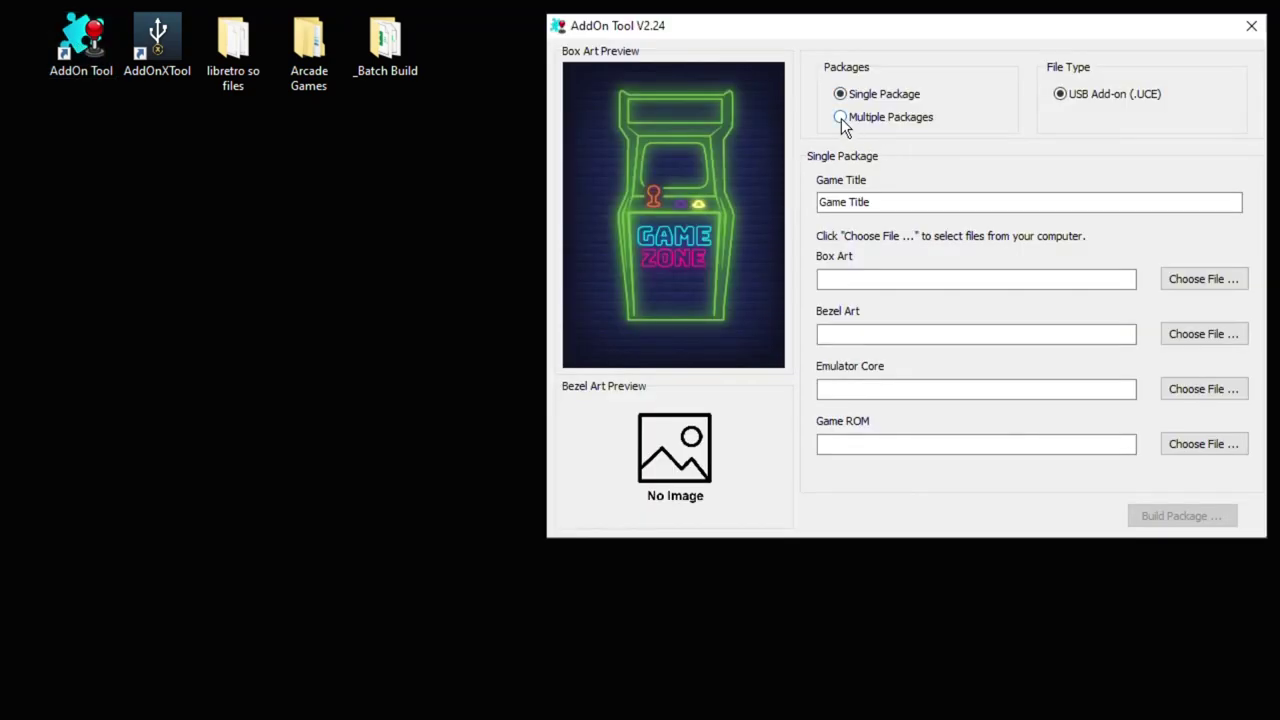
click(841, 118)
click(1204, 198)
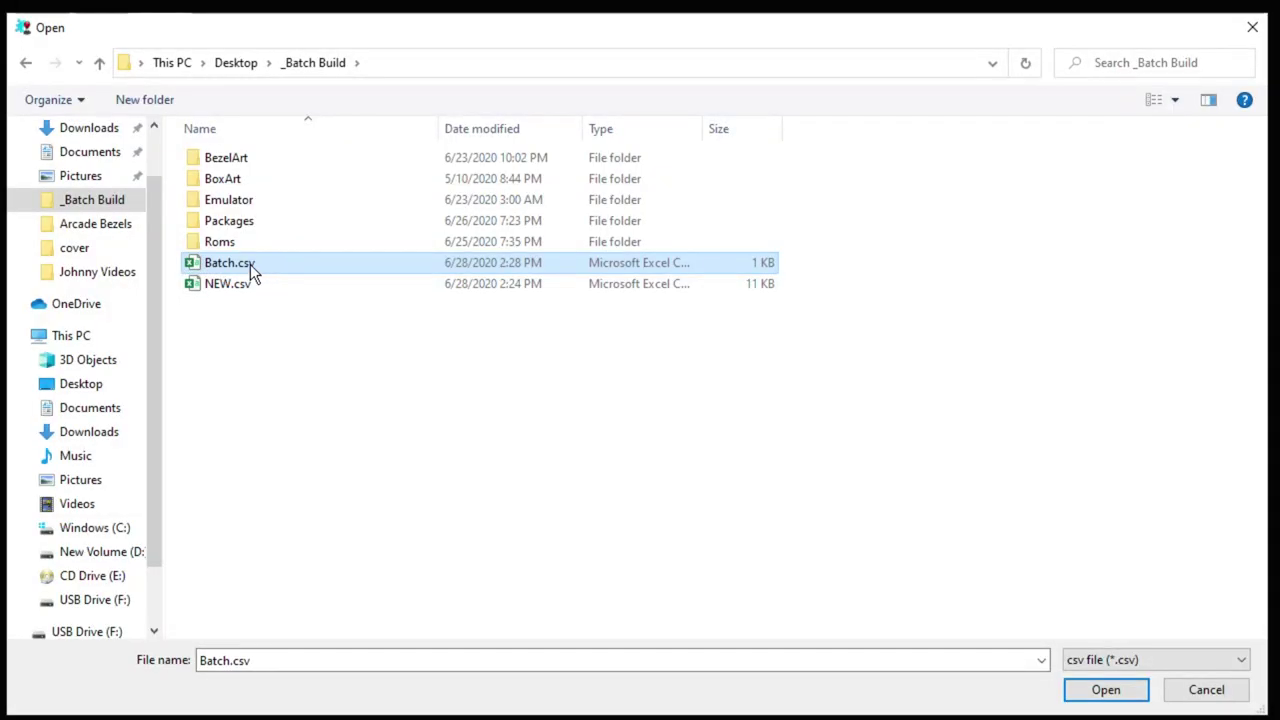
click(1106, 690)
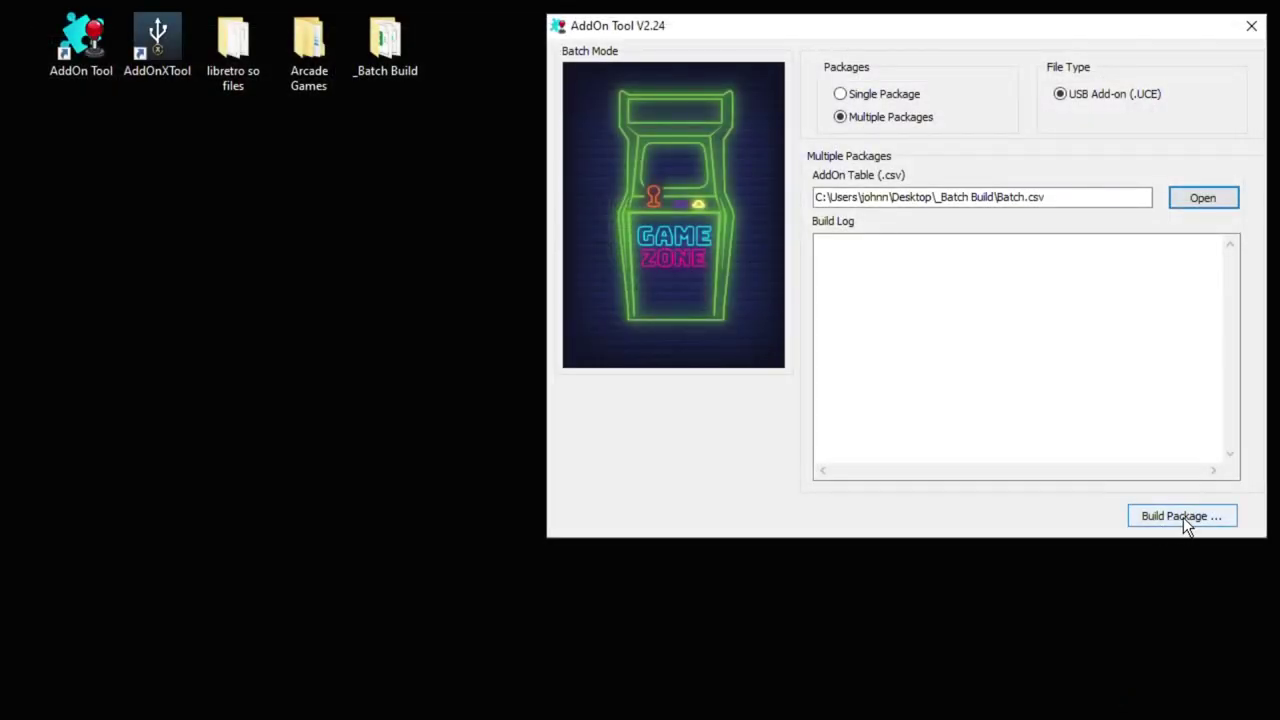
click(1183, 517)
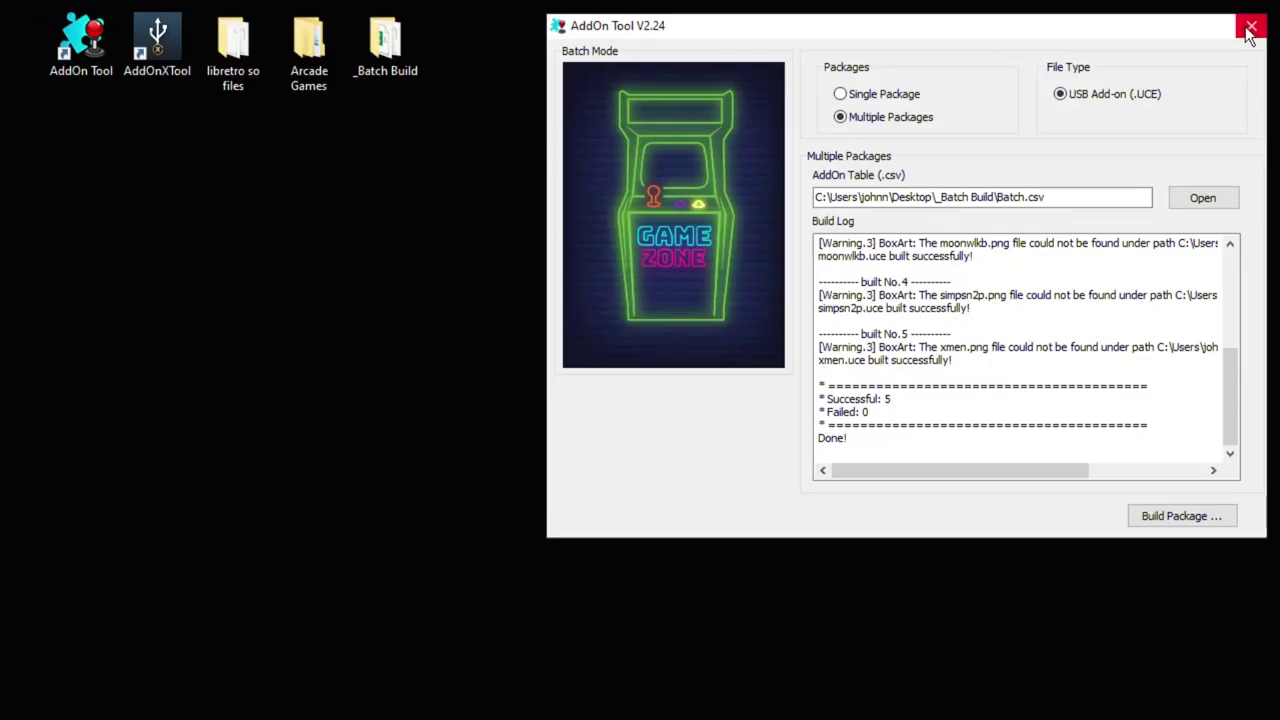
click(1260, 18)
Step: Copy all five UCE files from the _Batch Build Packages folder to USB Drive (F:)
double_click(381, 62)
double_click(238, 305)
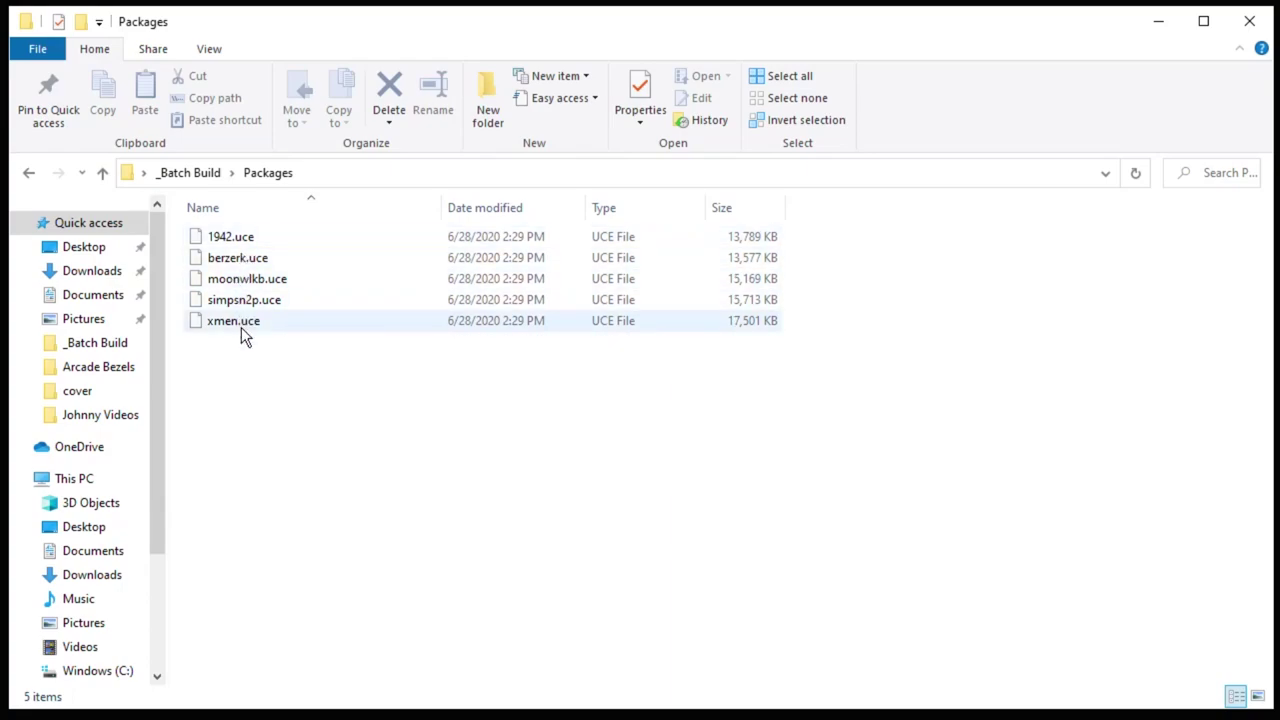
drag(380, 408, 225, 239)
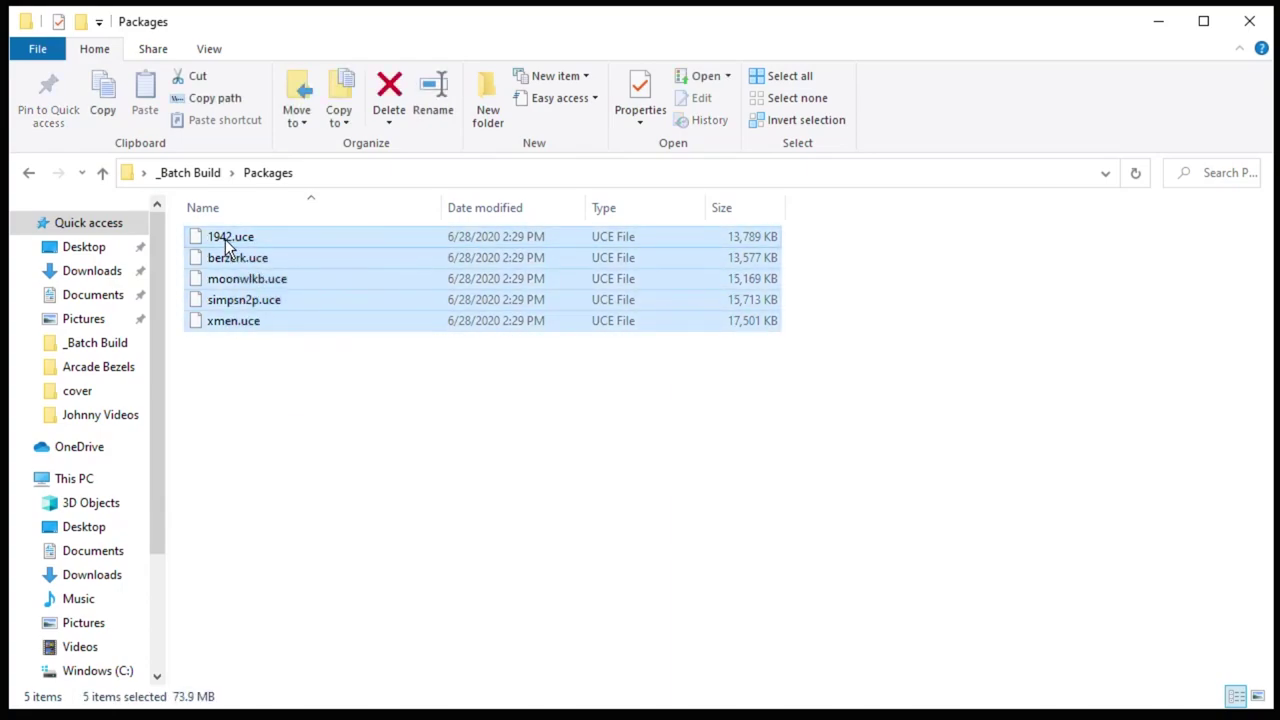
right_click(225, 239)
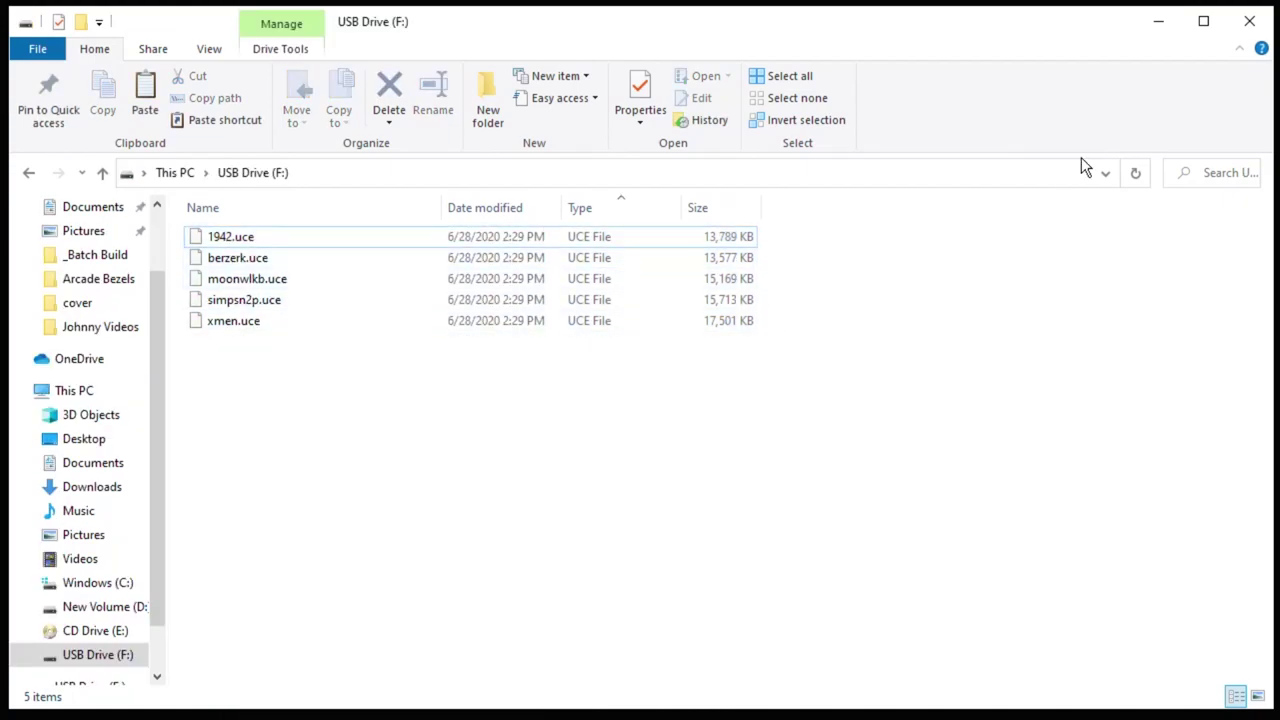
click(1158, 22)
Step: Build the AddOnX files in AddOnX Tool with USB Drive (F:) as the input folder, and close the tool
click(885, 140)
click(545, 484)
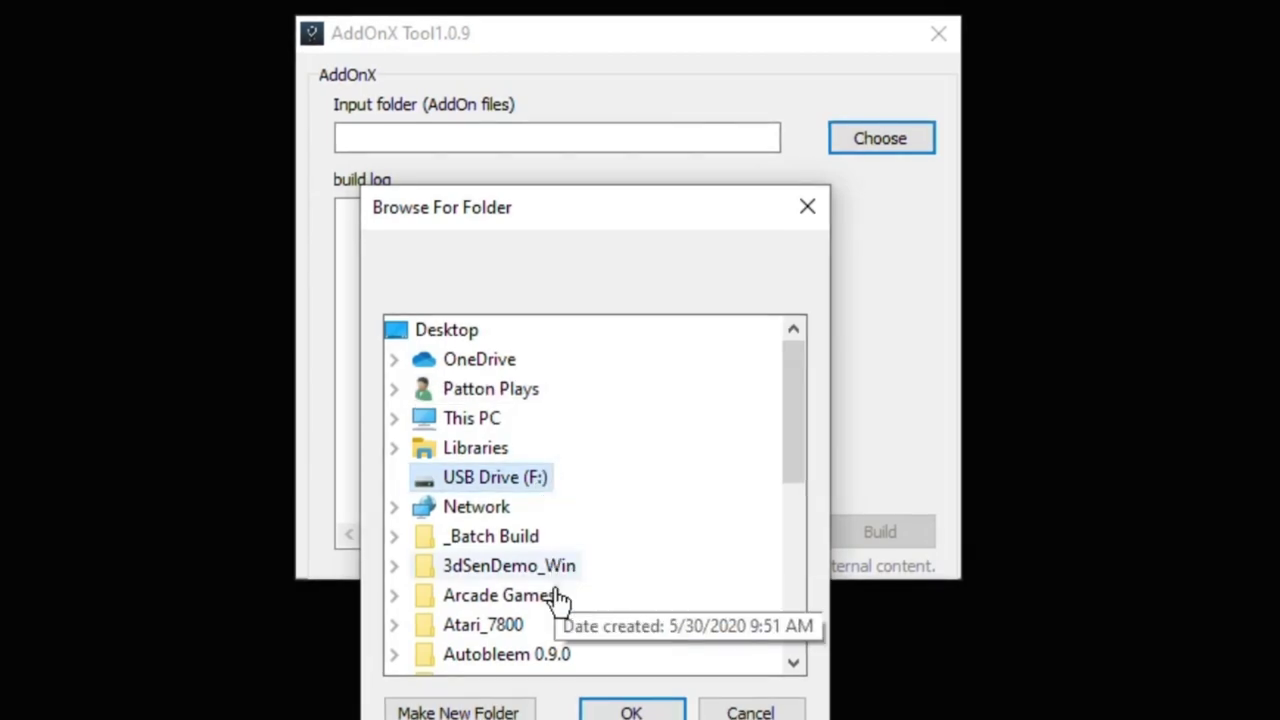
click(616, 712)
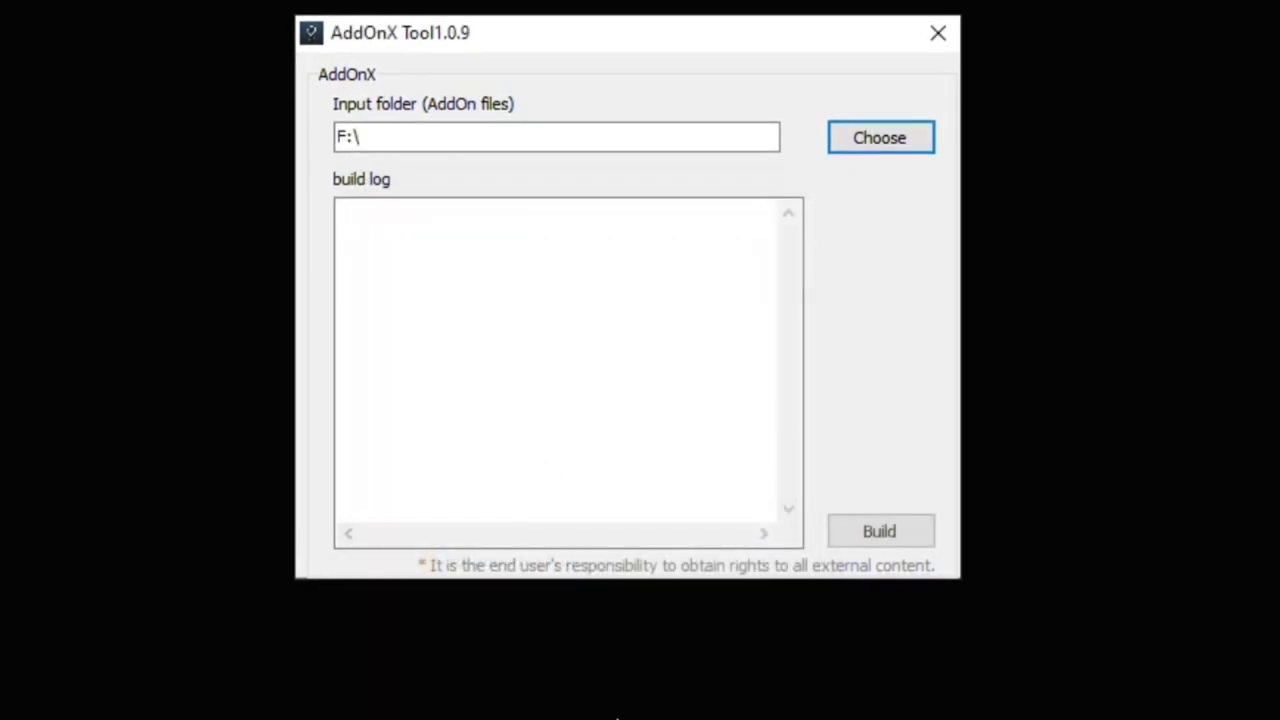
click(883, 537)
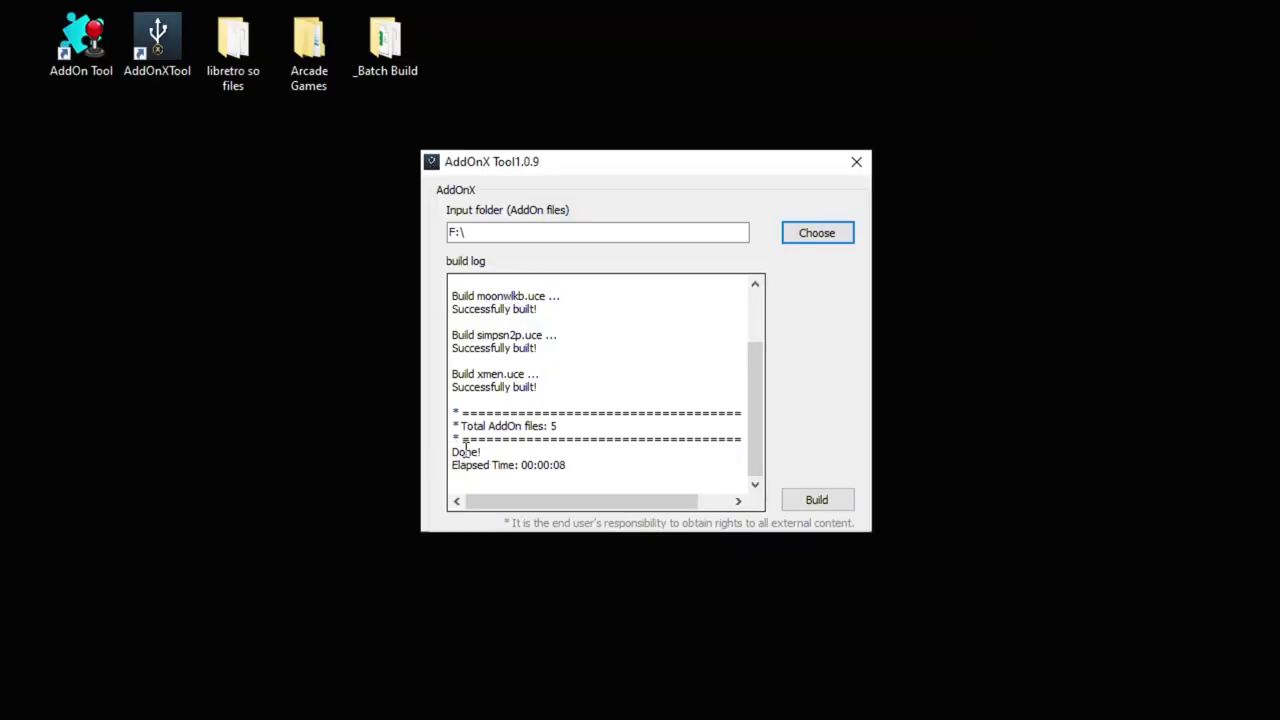
click(855, 162)
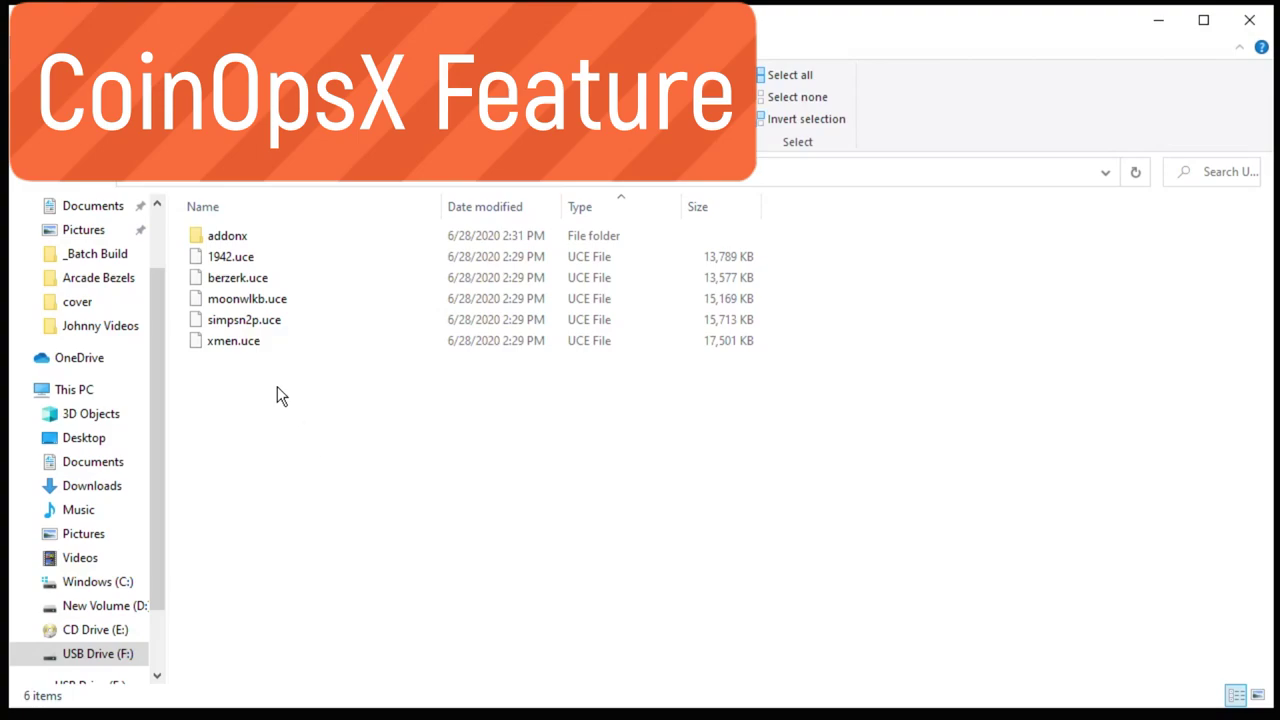
Step: Create a folder named cox on USB Drive (F:) and open it
right_click(274, 383)
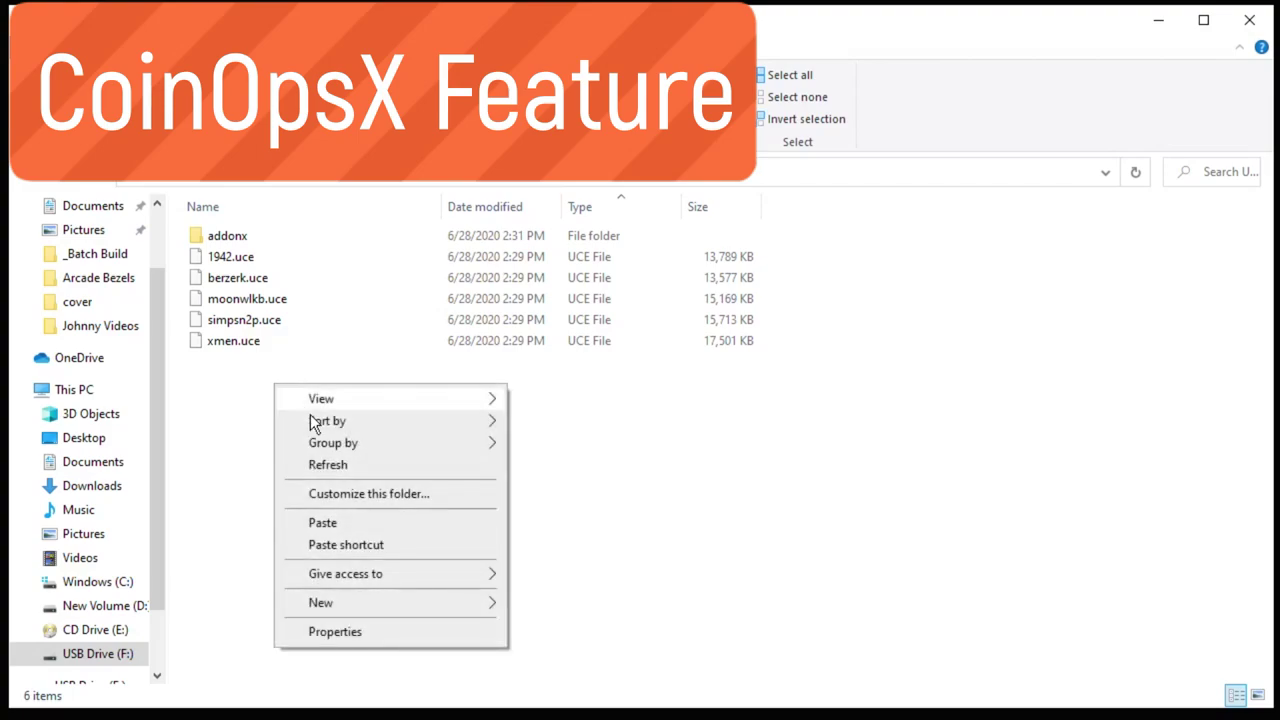
mouse_move(470, 604)
click(560, 607)
text(cox)
key(Return)
key(Return)
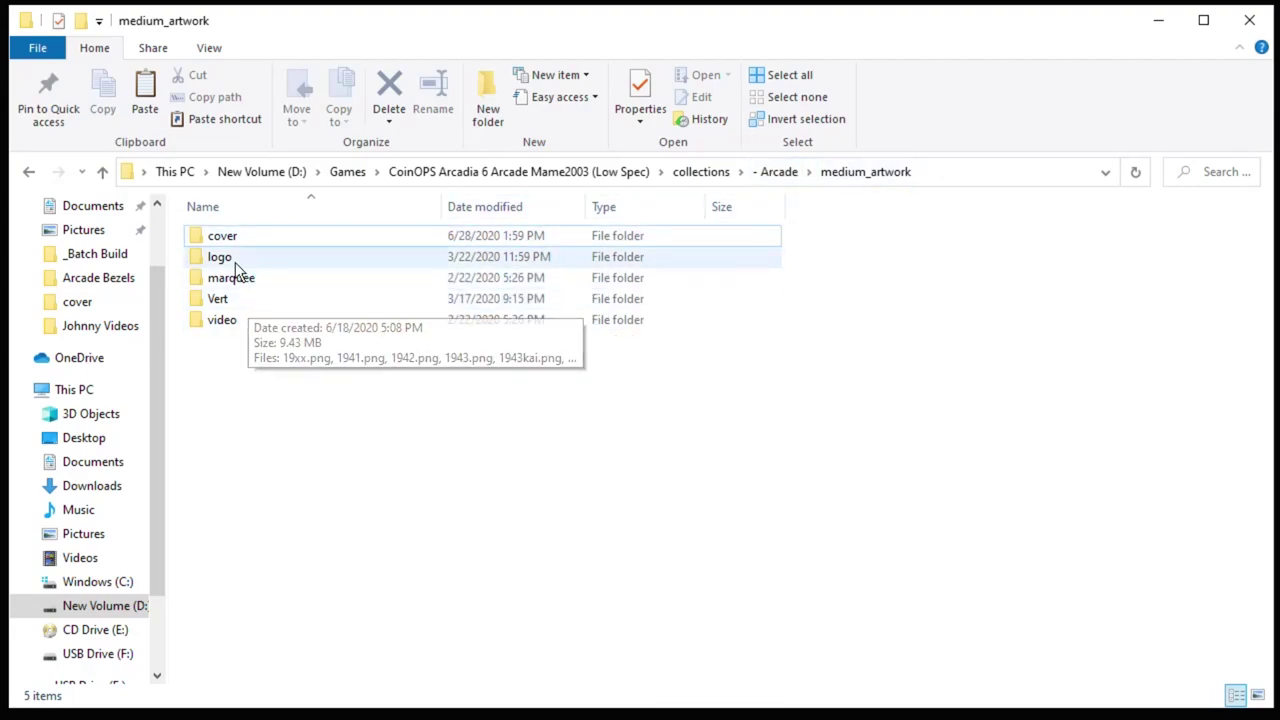
Step: Examine the cover and logo images in the CoinOPS medium_artwork folder and the image in the USB drive's cox vert folder
double_click(230, 234)
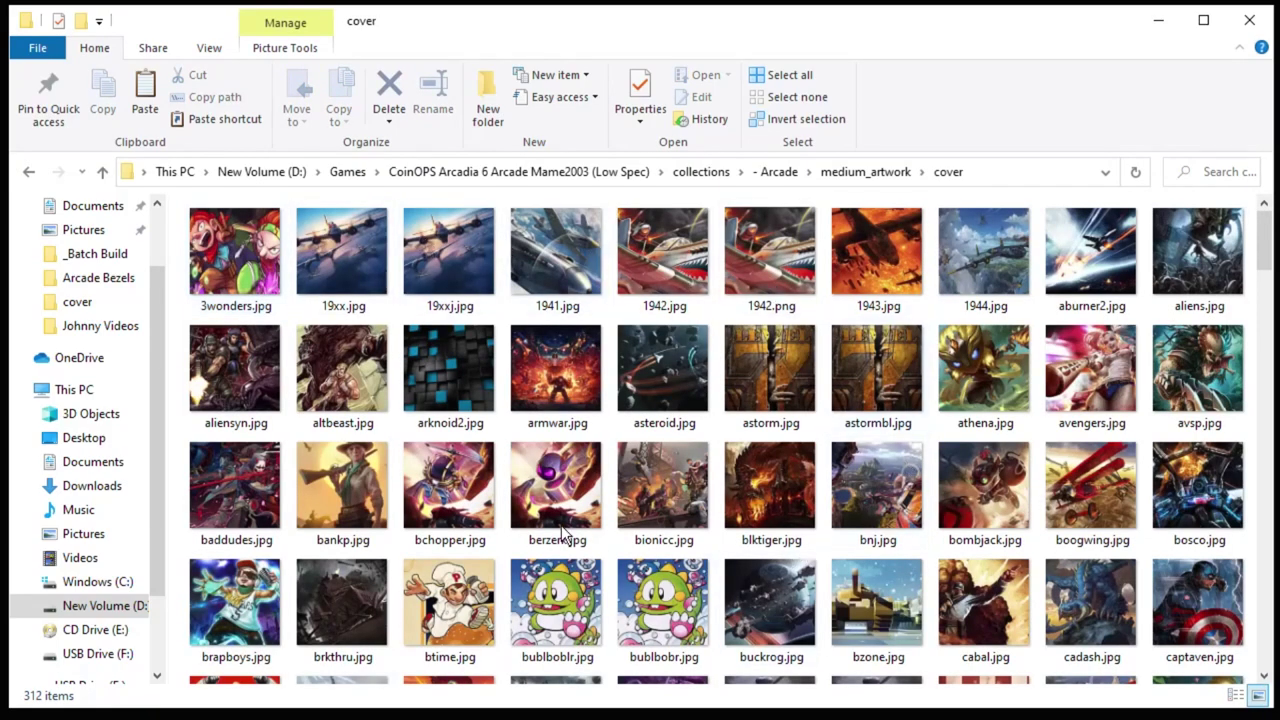
key(alt+Left)
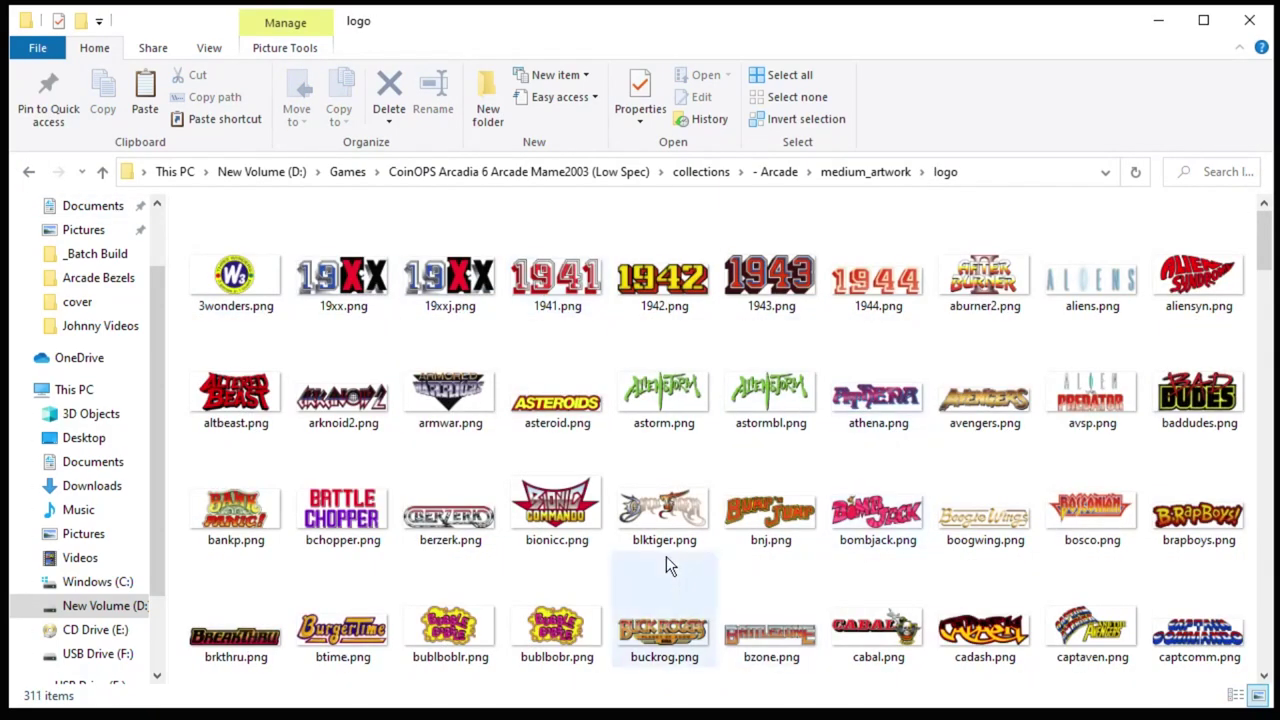
key(alt+Left)
key(alt+Left)
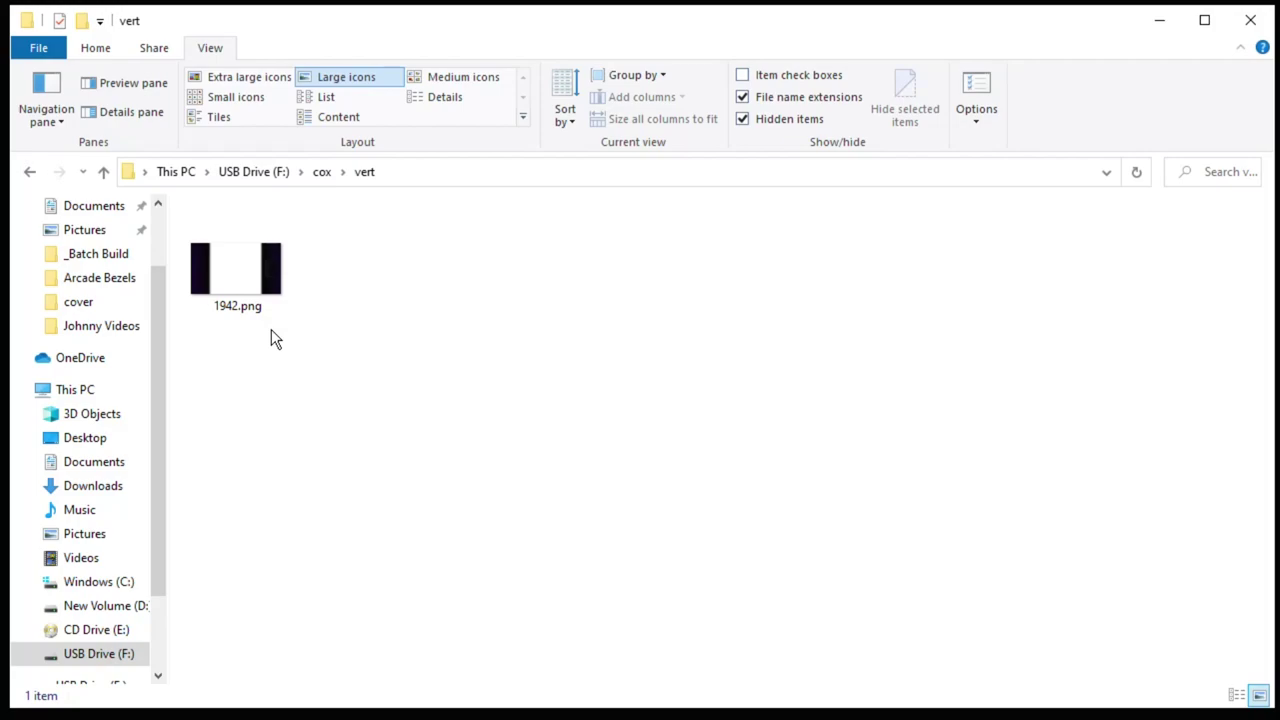
key(alt+Tab)
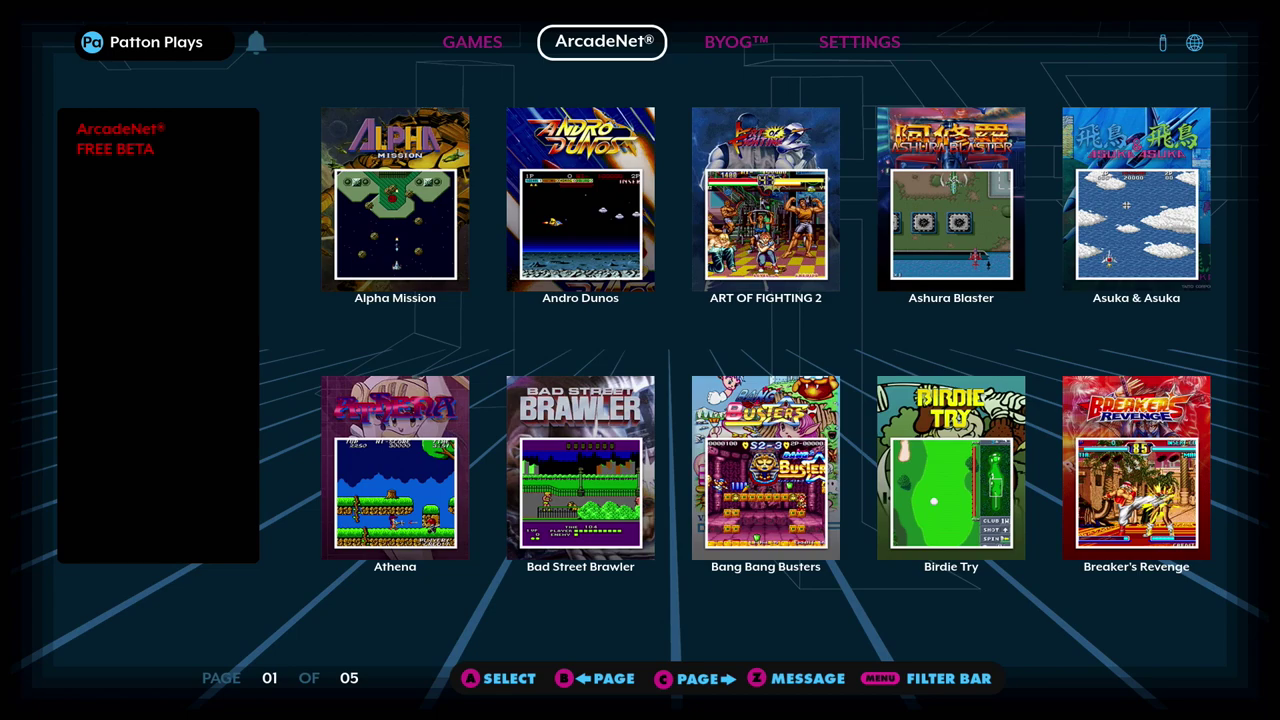
Step: Open the AddOnX game list from the arcade's BYOG section
key(Right)
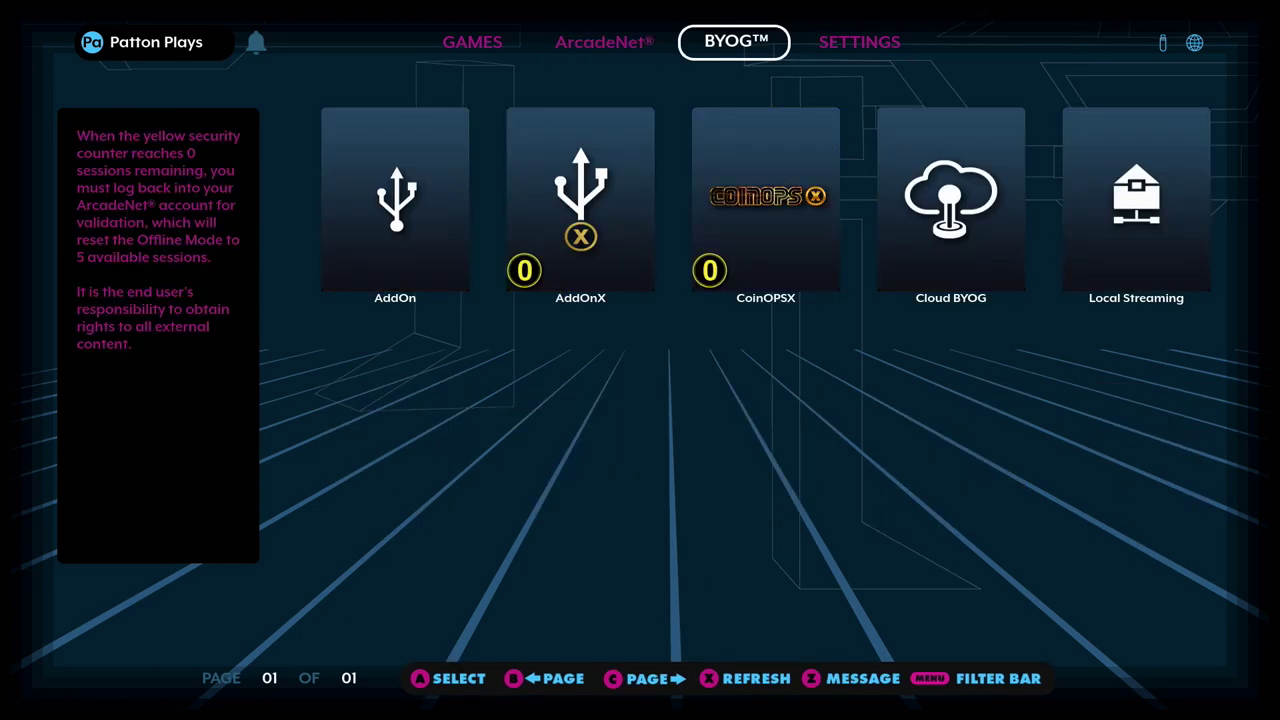
key(Down)
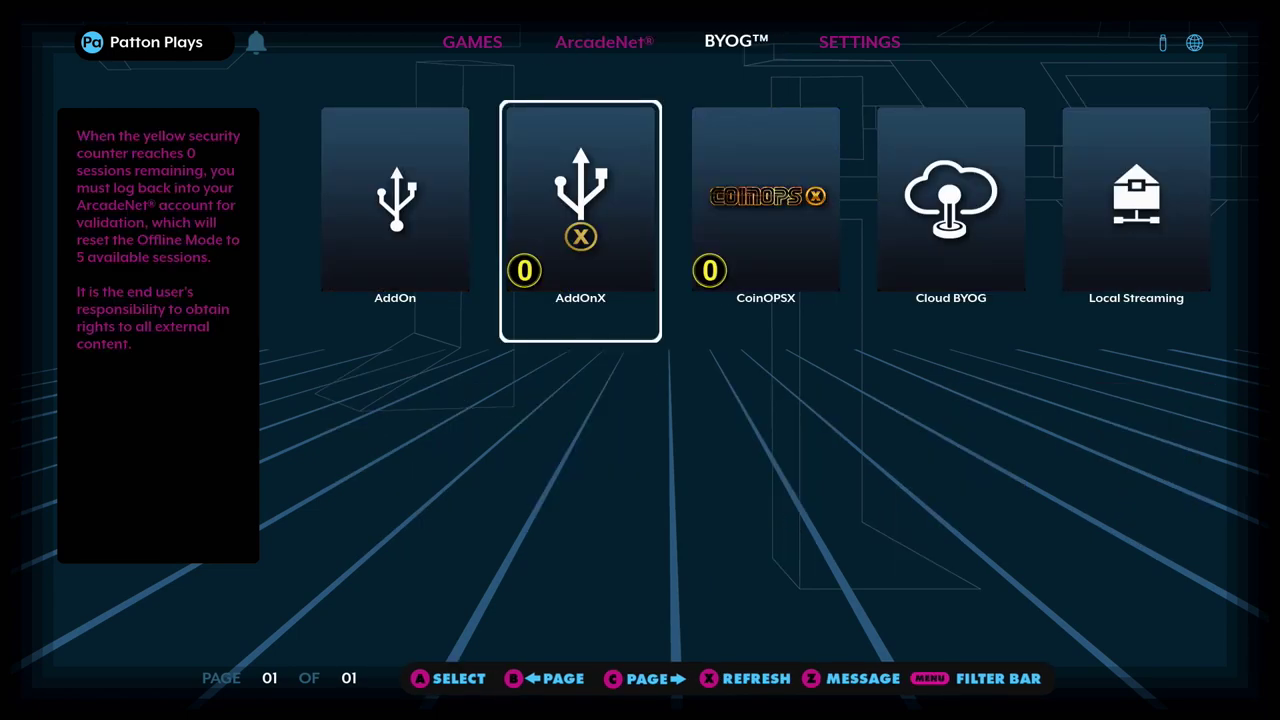
key(Return)
key(Down)
key(Down)
key(Return)
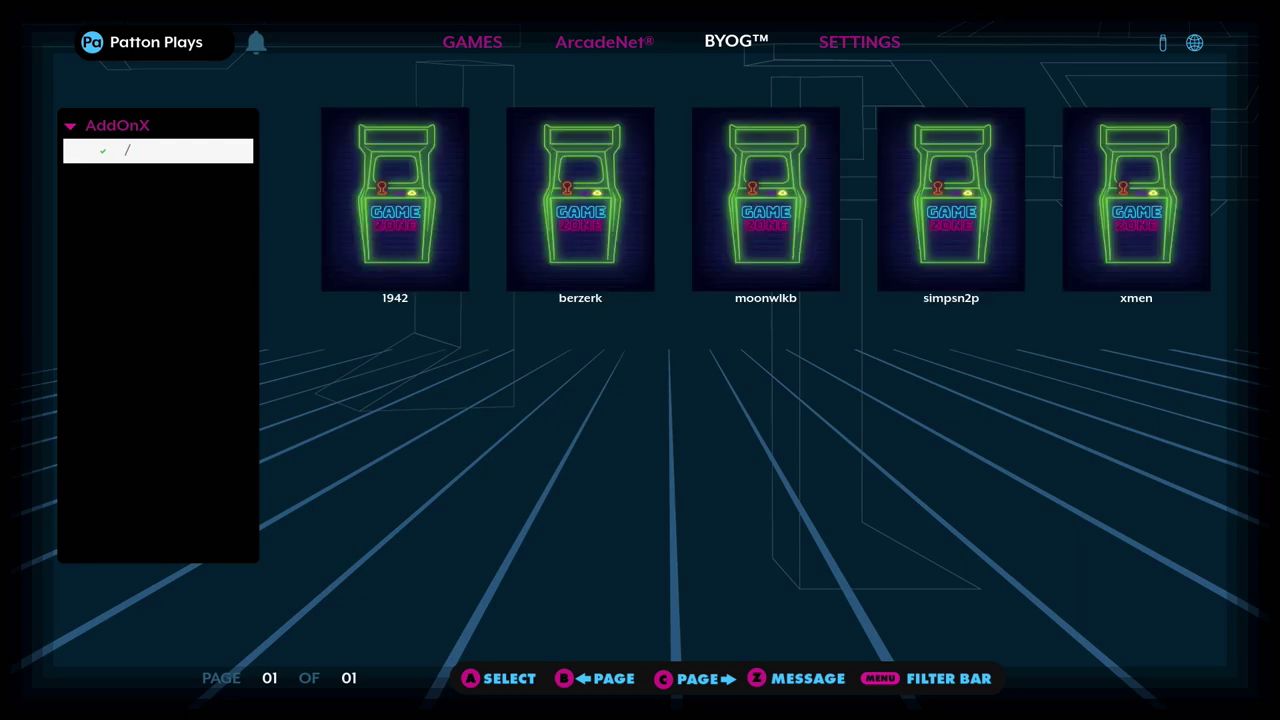
Step: Browse the AddOnX games and launch 1942
key(Right)
key(Right)
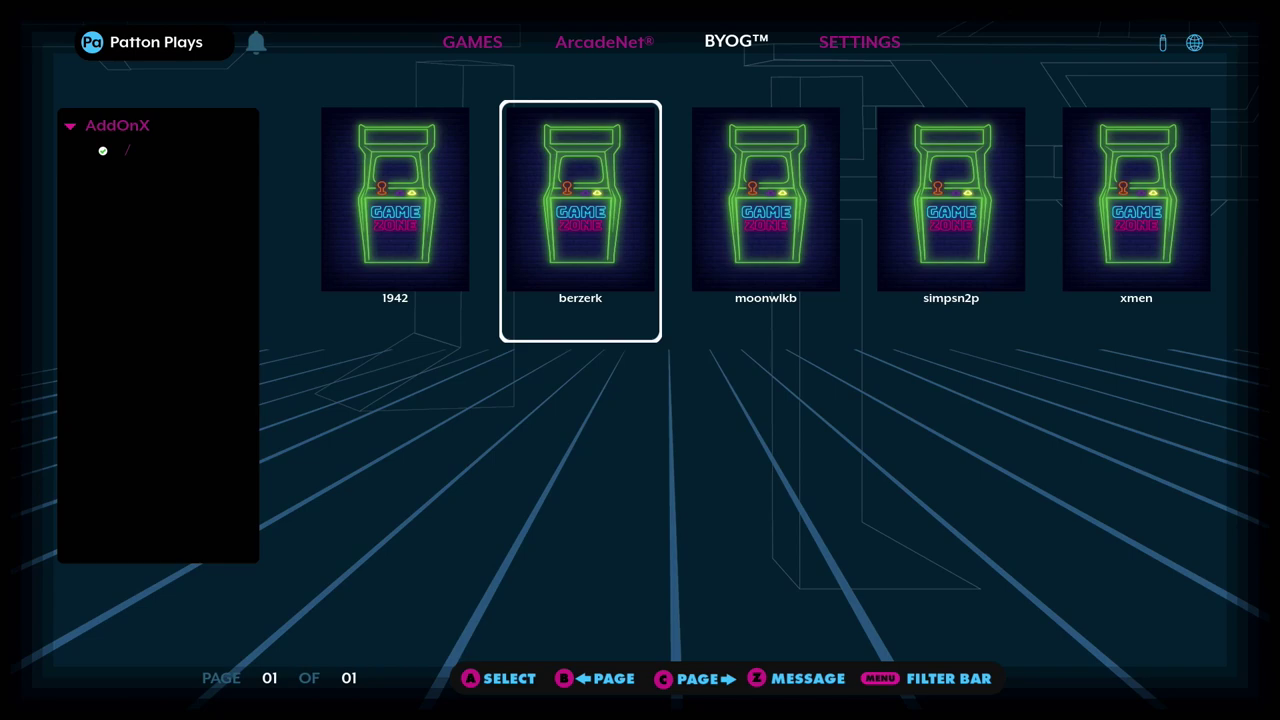
key(Right)
key(Left)
key(Left)
key(Return)
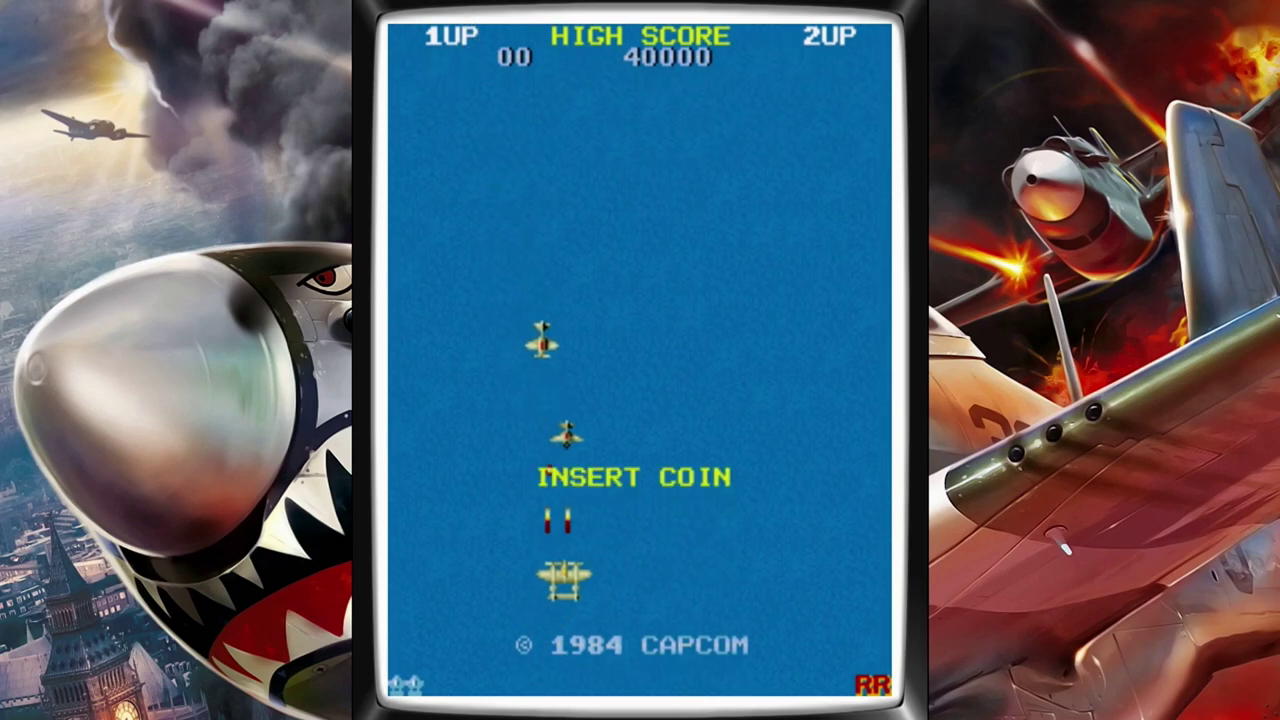
Step: Insert two coins in 1942 and browse the options of the in-game menu
key(5)
key(5)
key(Escape)
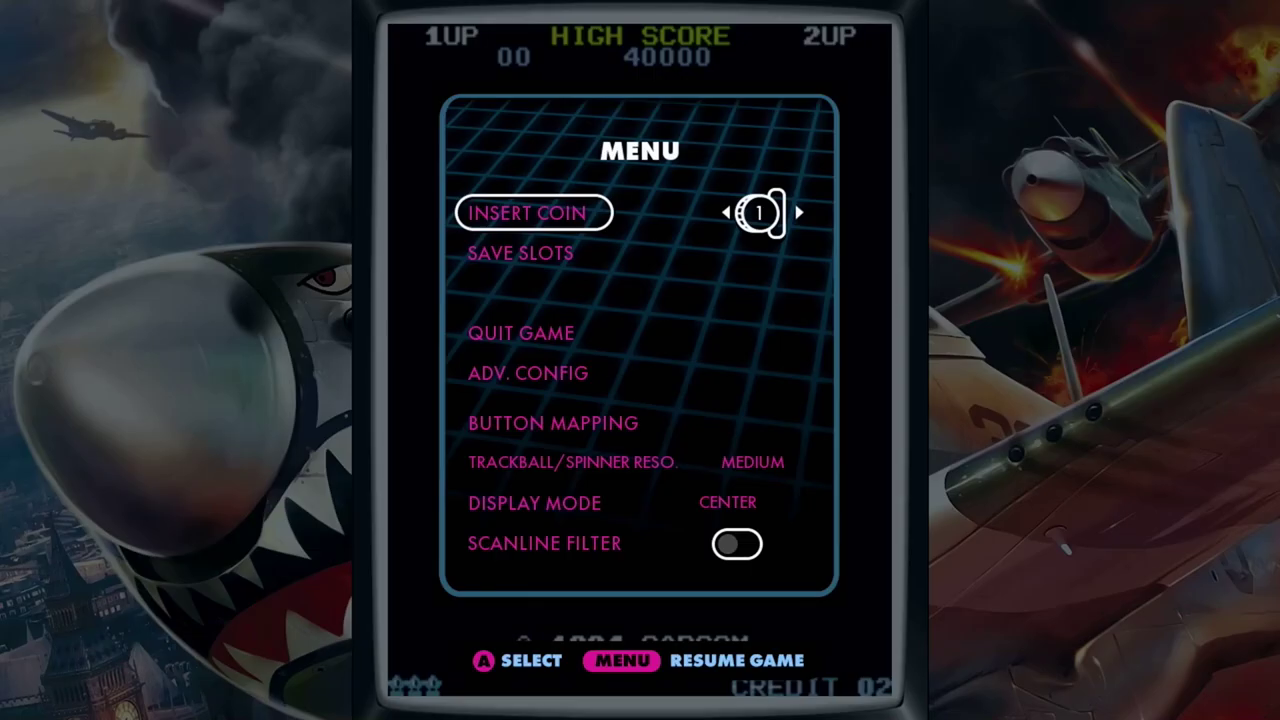
key(Down)
key(Down)
key(Down)
key(Down)
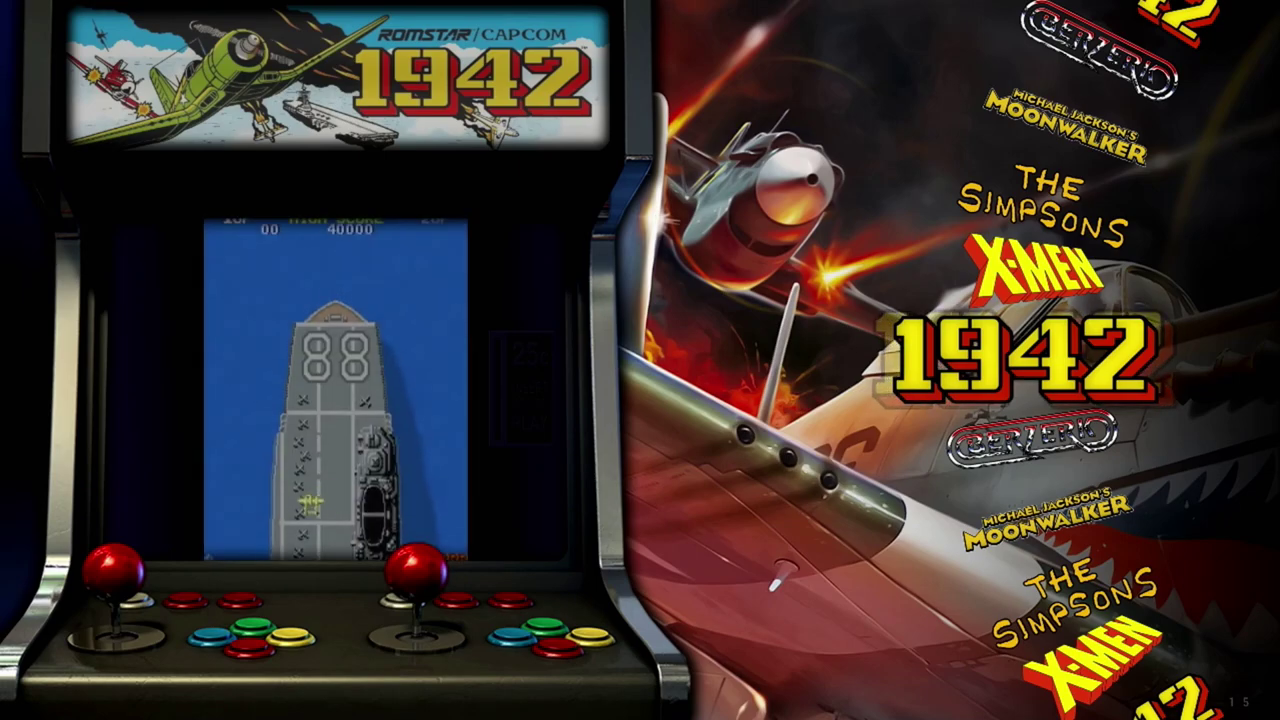
Step: Select X-Men on the CoinOPSX game wheel and launch it
key(Up)
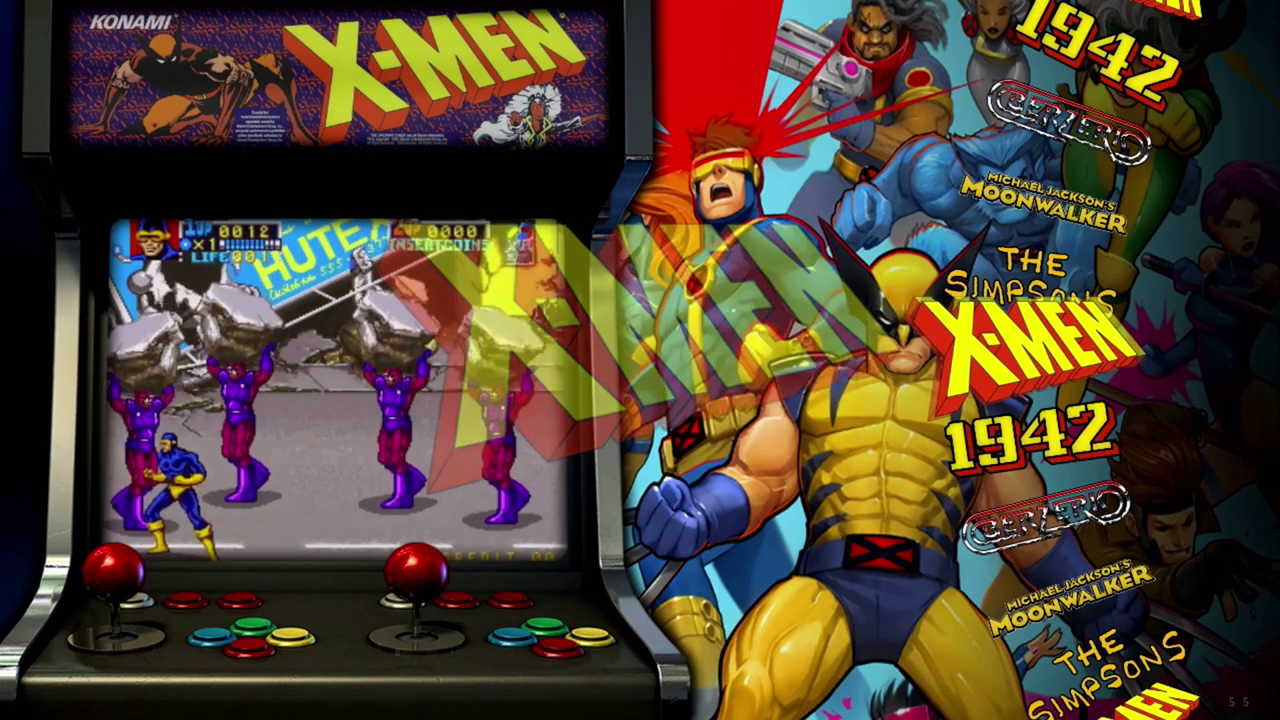
key(Return)
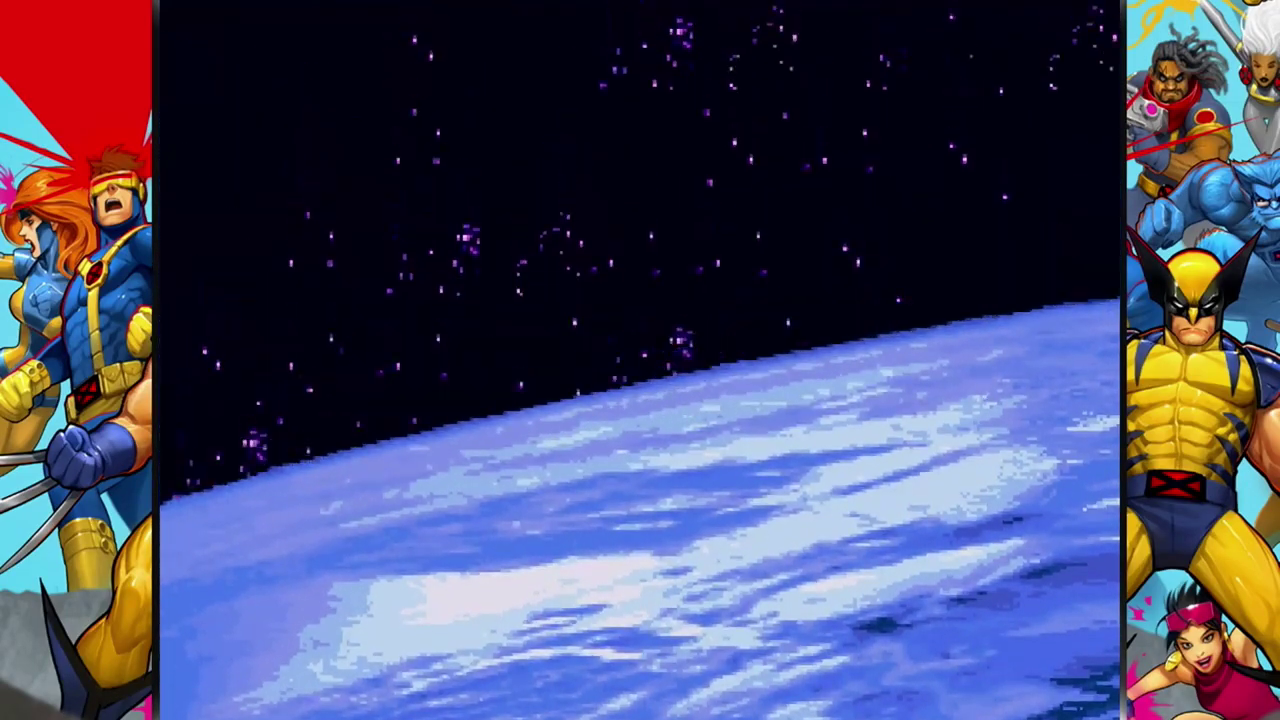